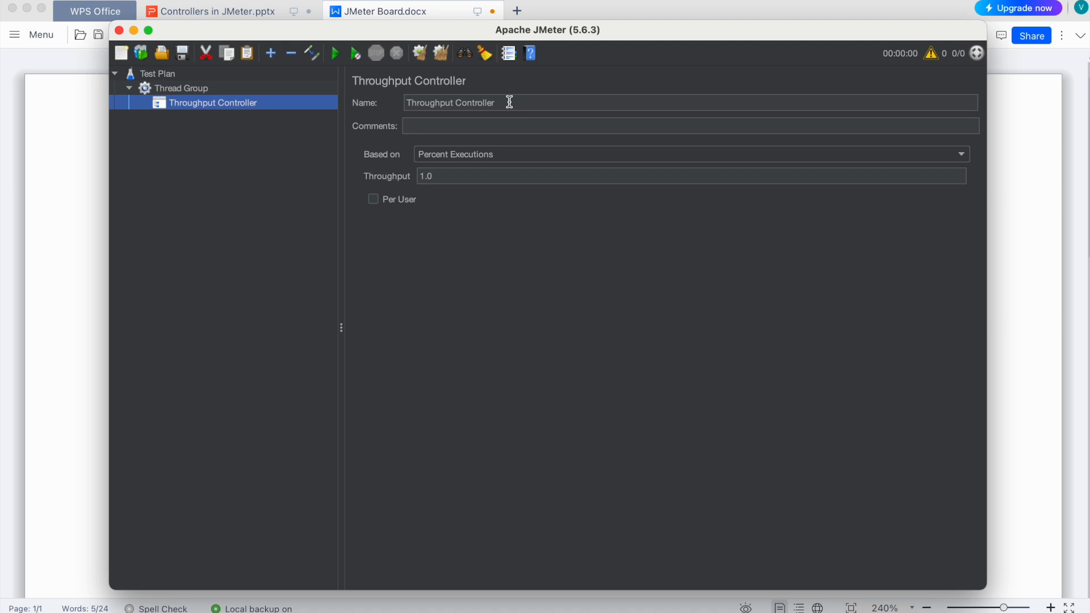
- Rename the controller as Throughput Controller1 and check the homepage user share in the JMeter Board document
text(1)
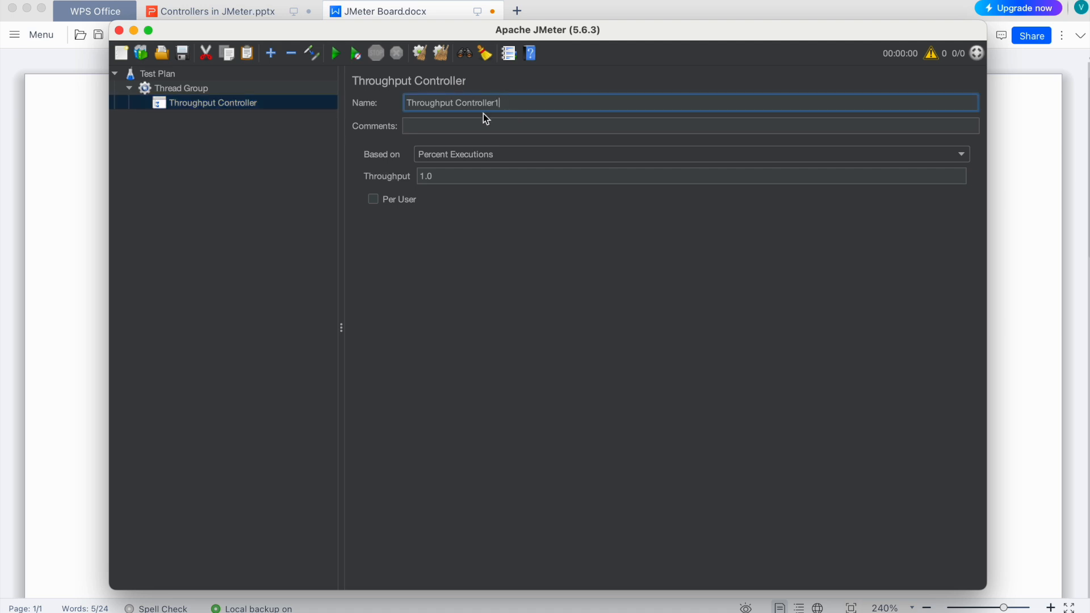
click(240, 134)
click(82, 205)
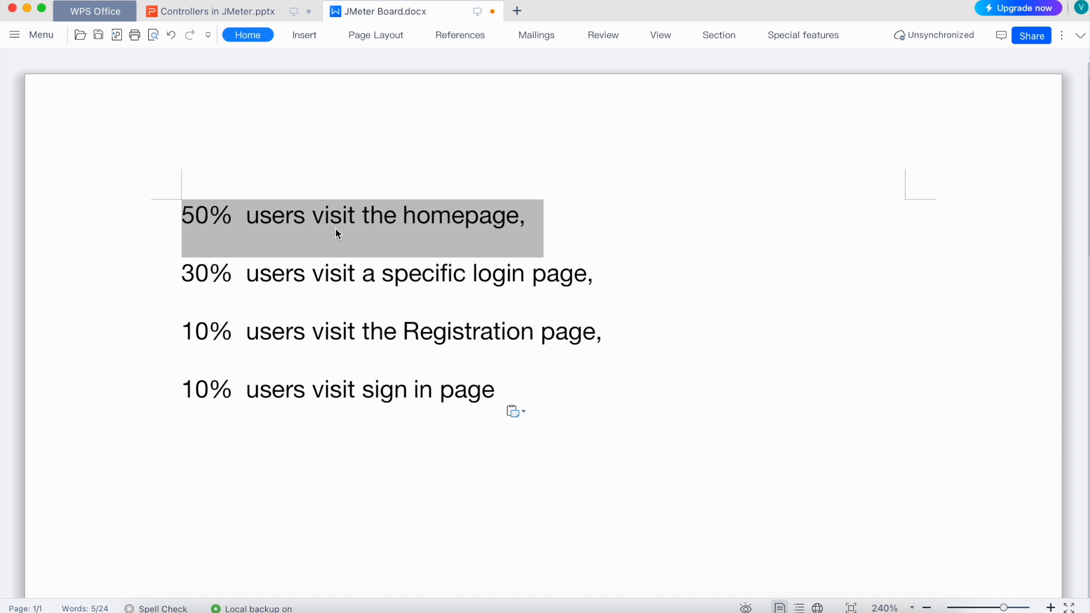
key(super+Tab)
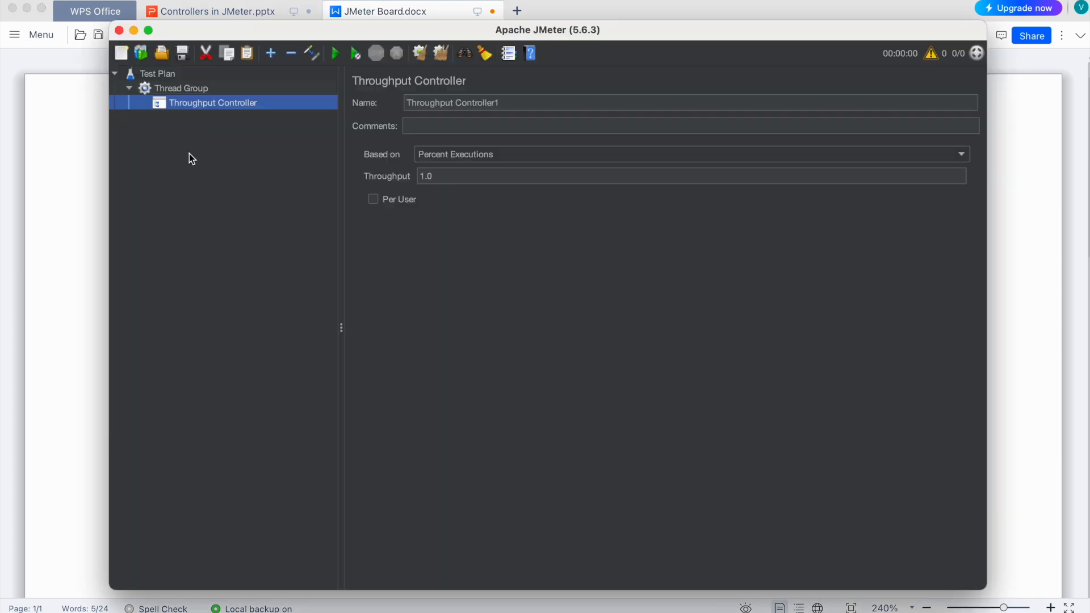
- Add an HTTP Request sampler under Throughput Controller1
right_click(194, 111)
mouse_move(357, 117)
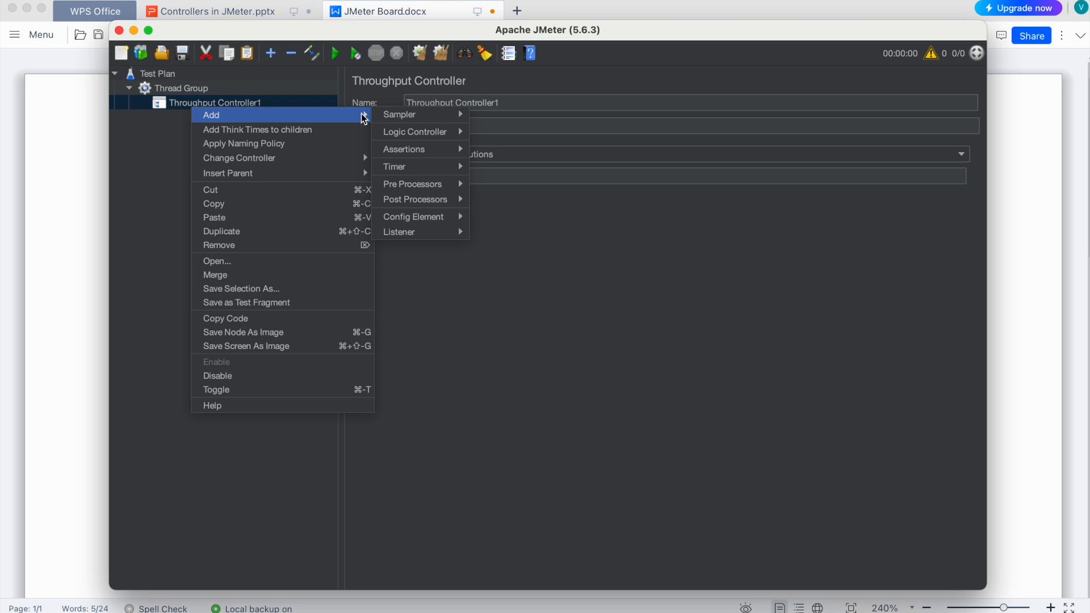
mouse_move(439, 117)
click(503, 126)
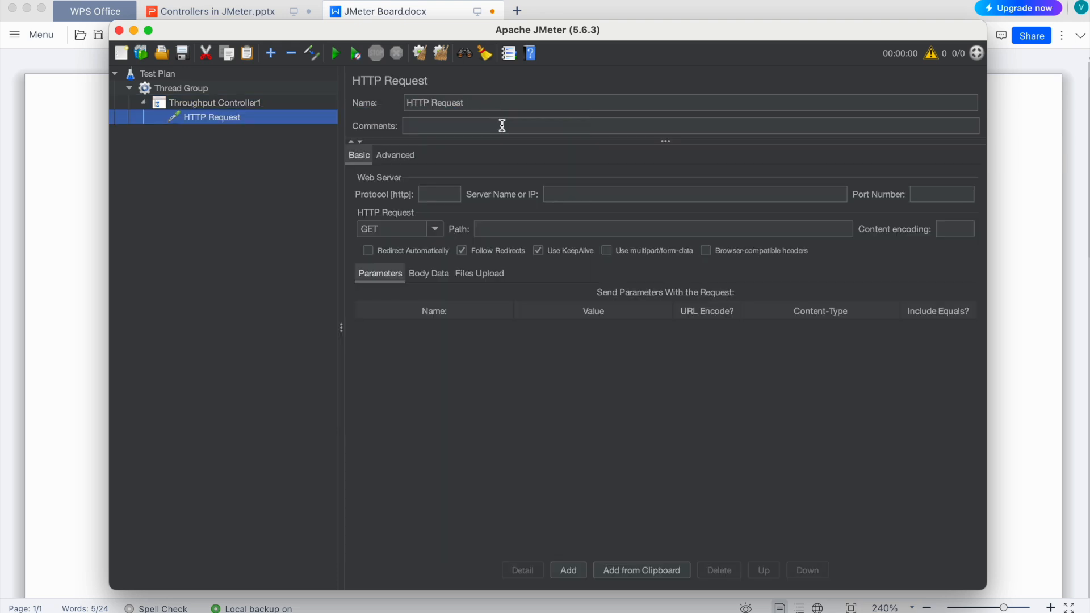
- Set Throughput Controller1's throughput to 50, following the homepage share in the JMeter Board document
click(233, 103)
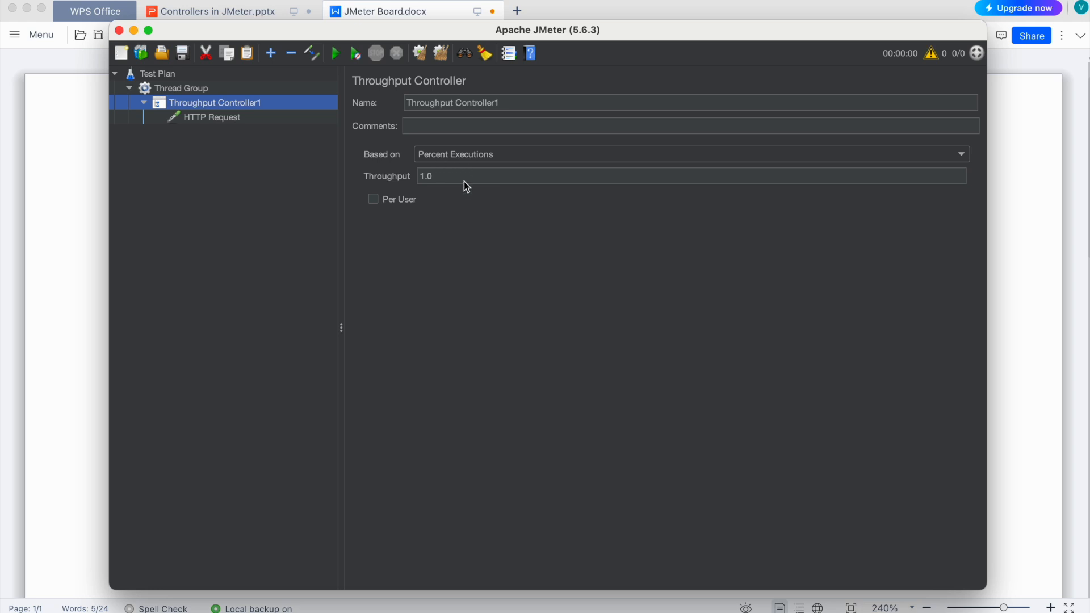
key(super+Tab)
click(205, 220)
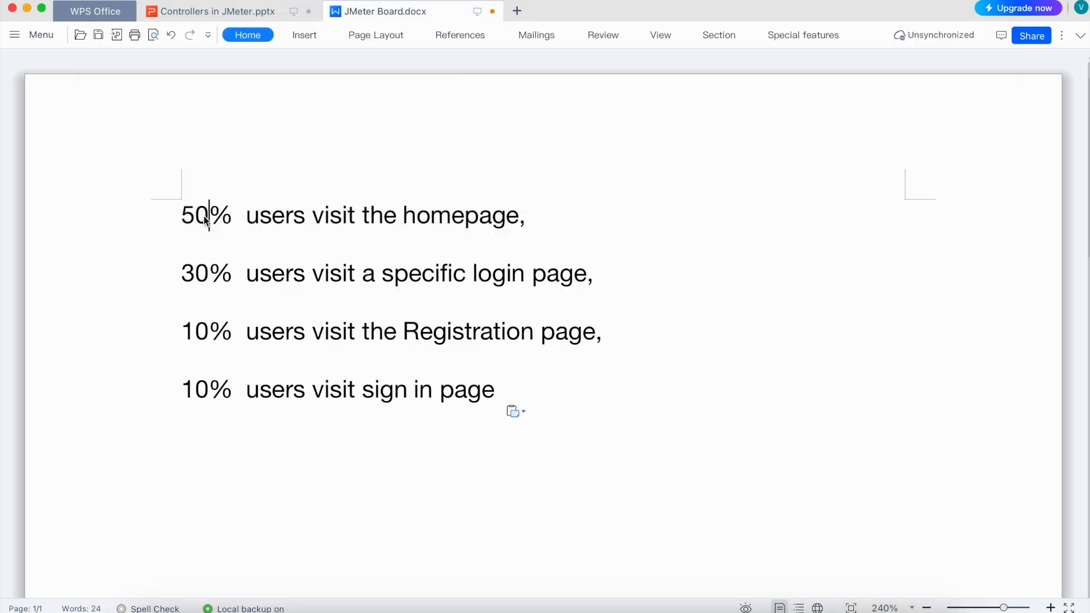
drag(234, 217, 194, 217)
key(super+Tab)
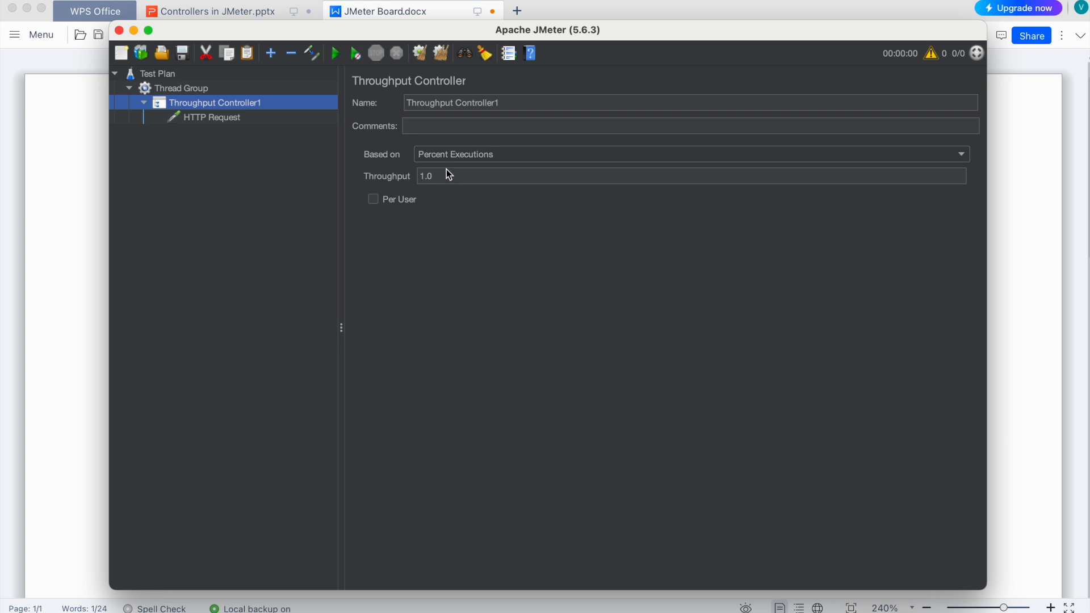
drag(442, 176, 413, 176)
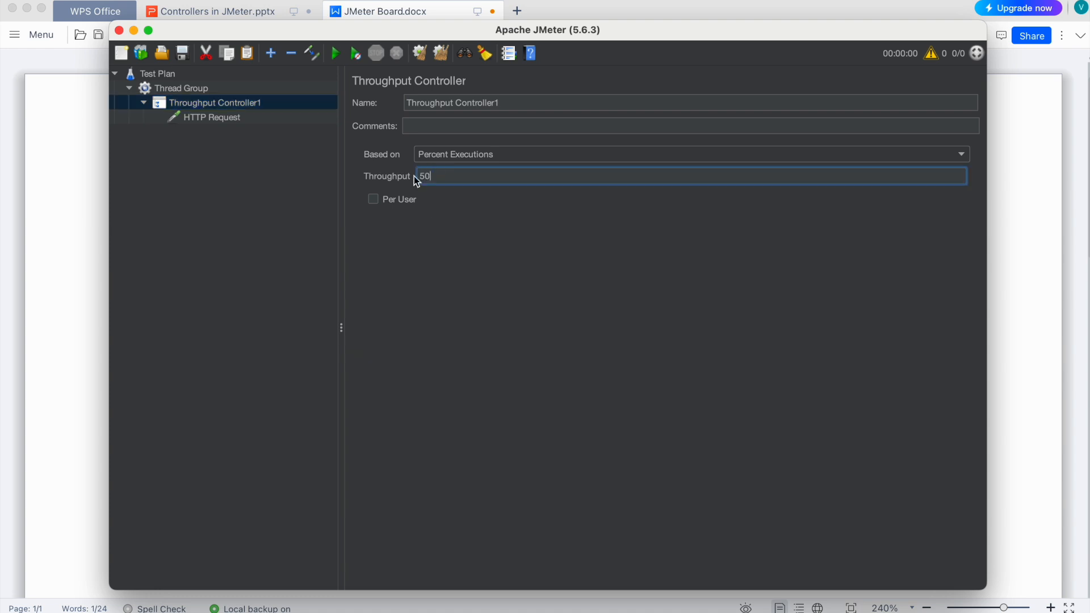
- Open the JPetStore Demo page petstore.octoperf.com/actions/Catalog.action in Chrome and copy its address for the HTTP request
click(230, 117)
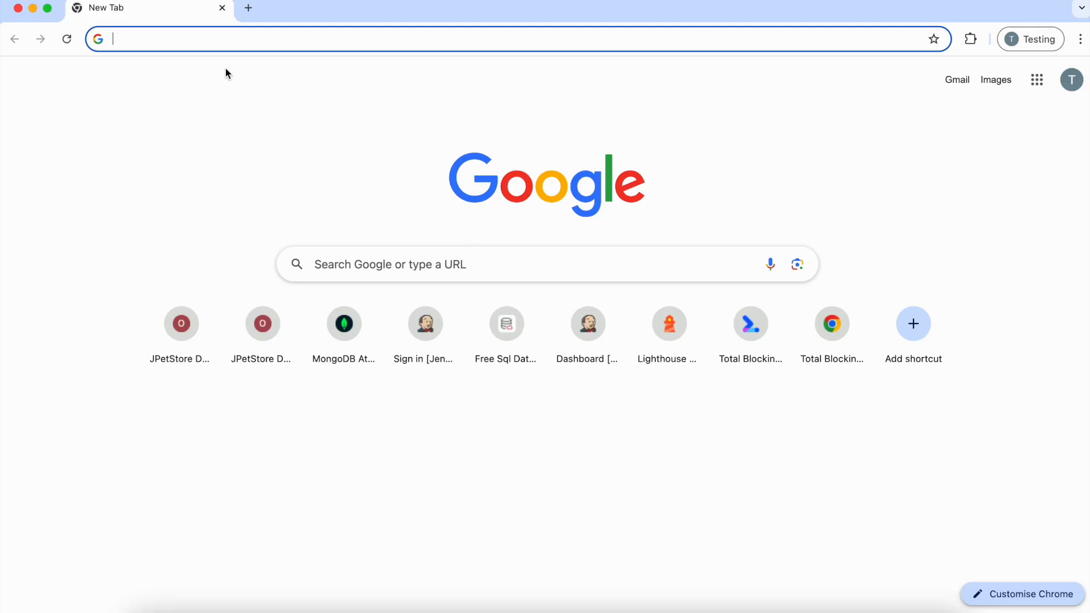
text(j)
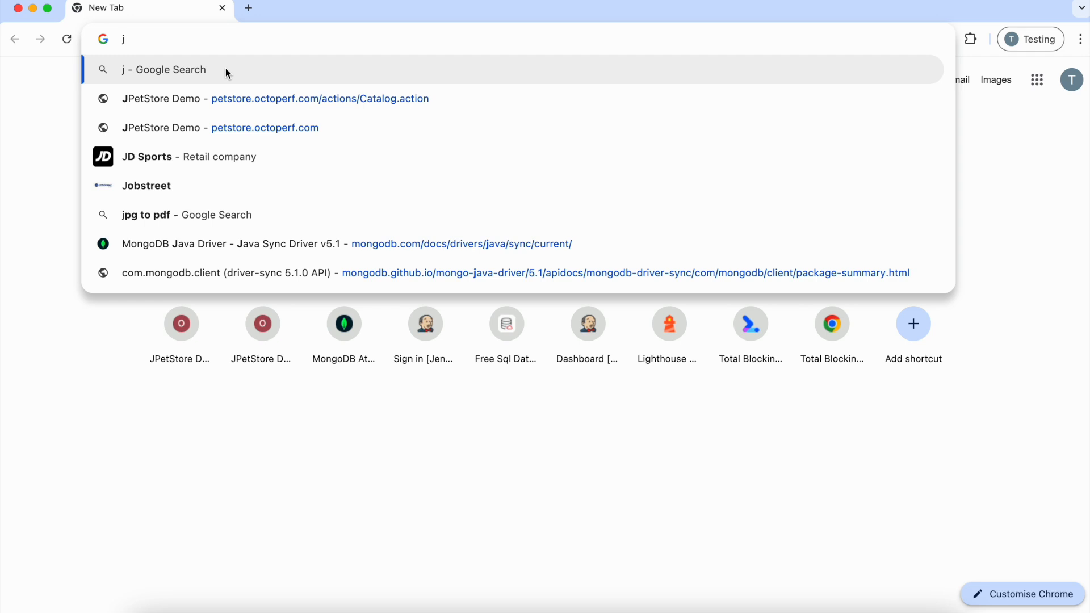
click(268, 98)
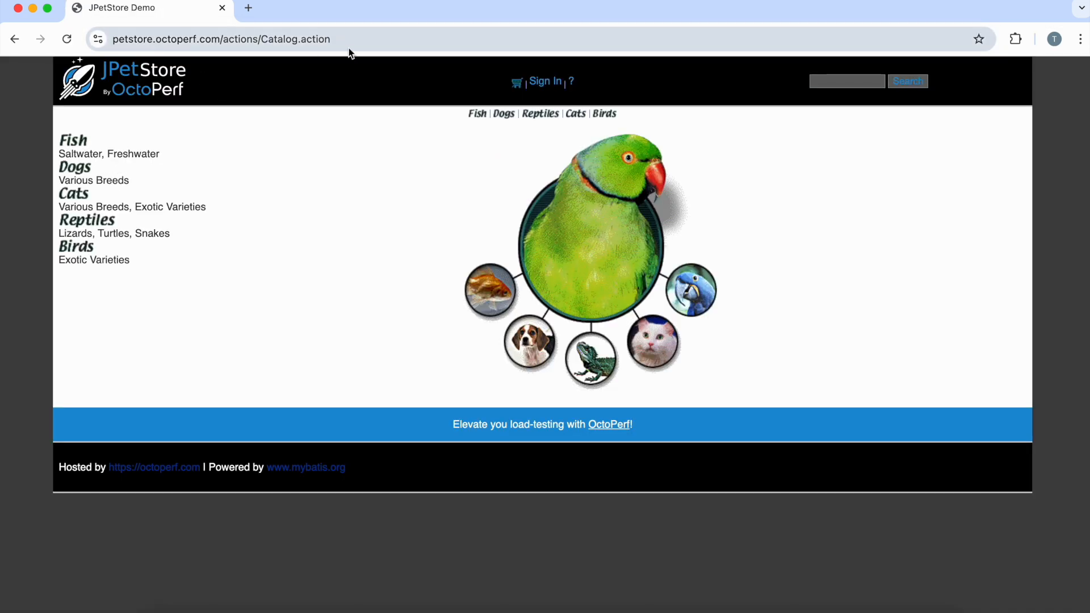
click(354, 39)
key(super+a)
key(super+c)
key(super+Tab)
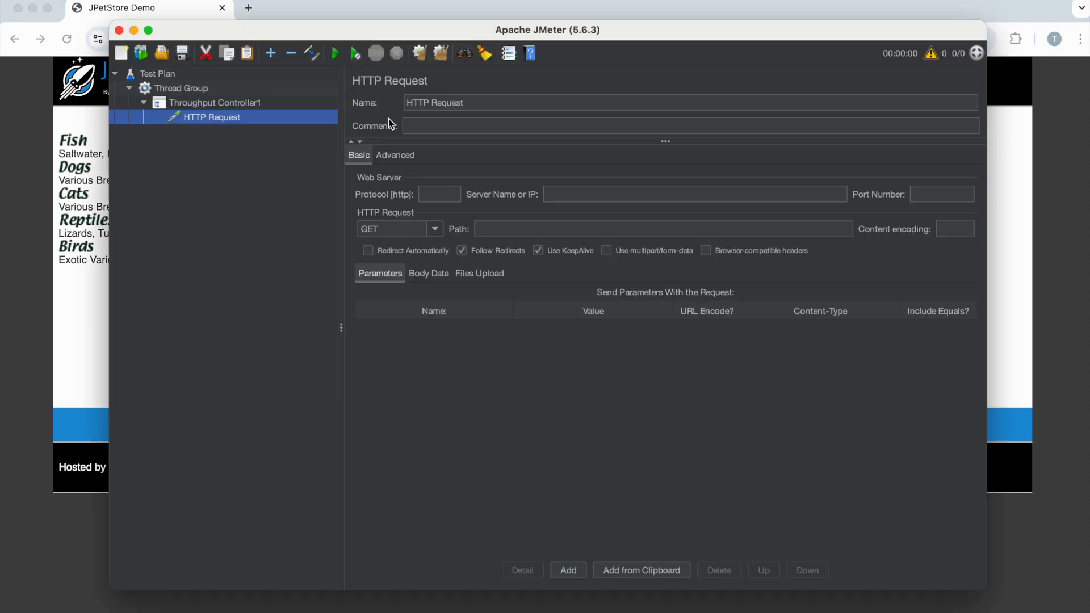
- Configure the HTTP request with protocol https, server name petstore.octoperf.com and path /actions/Catalog.action
click(564, 197)
key(super+v)
drag(573, 193, 530, 192)
key(BackSpace)
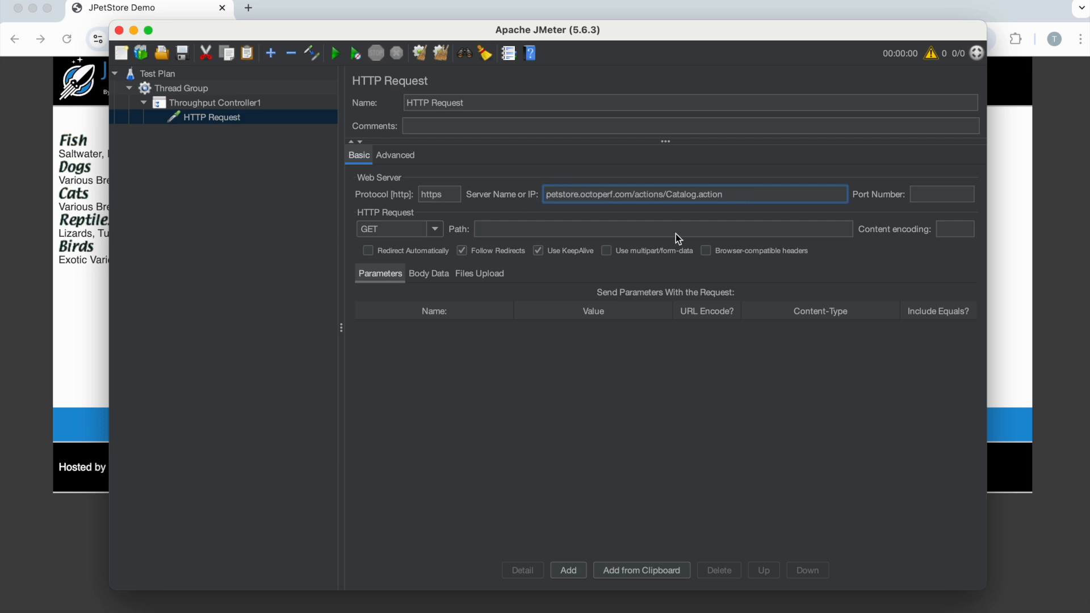
drag(632, 194, 750, 194)
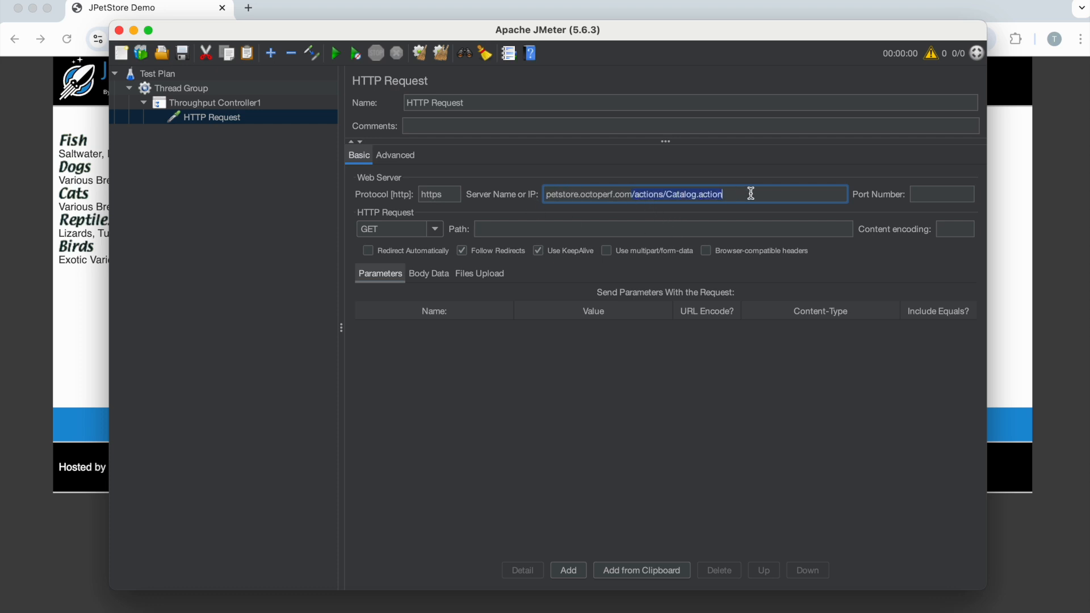
key(super+x)
click(571, 230)
key(super+v)
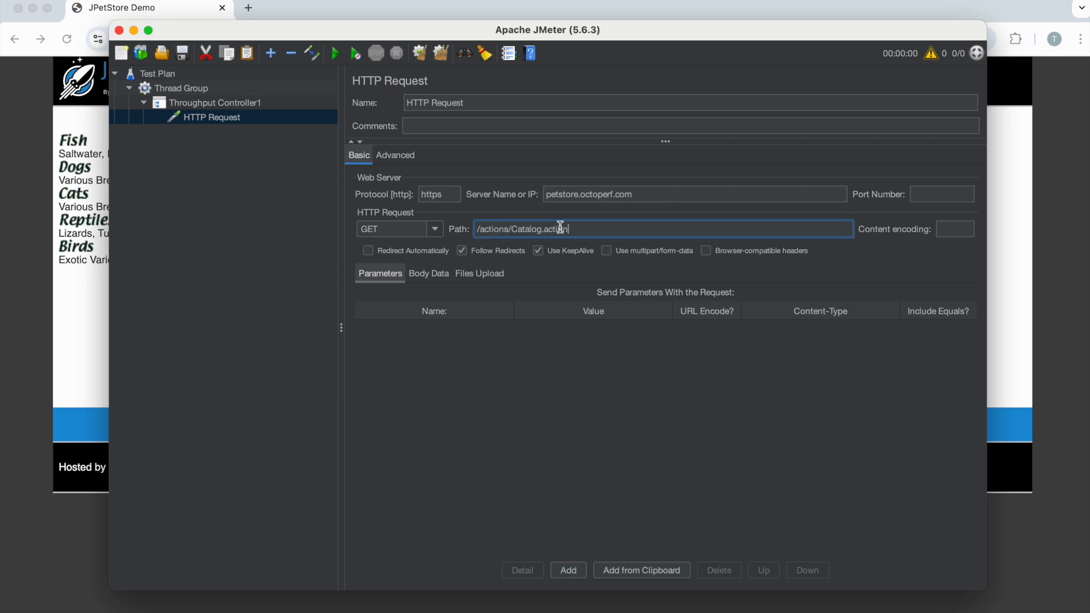
click(520, 449)
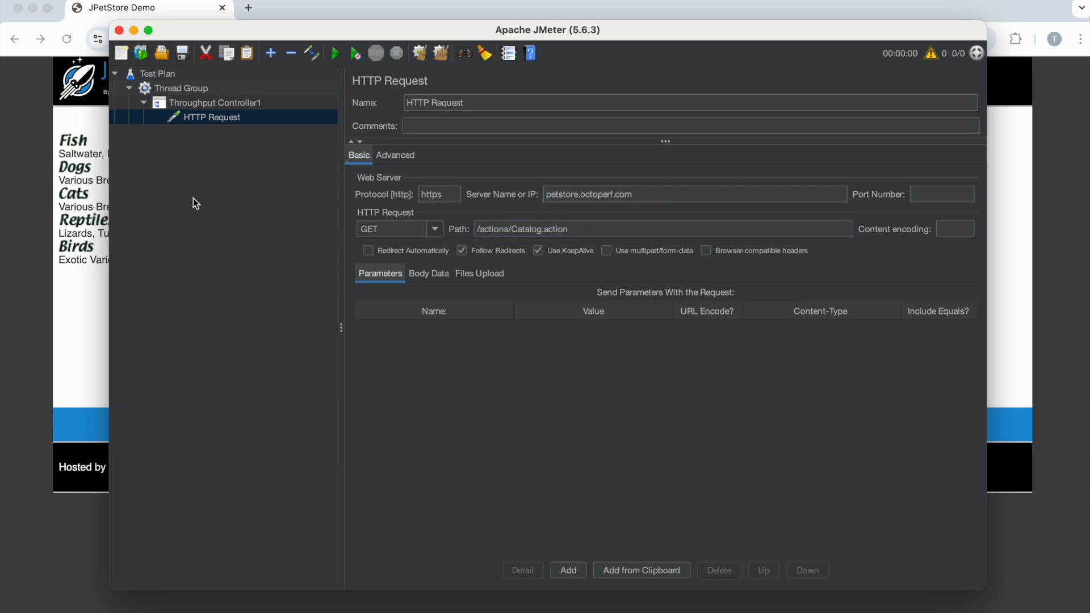
- Add a second Throughput Controller to the Thread Group and name it Throughput Controller2
click(201, 90)
right_click(201, 90)
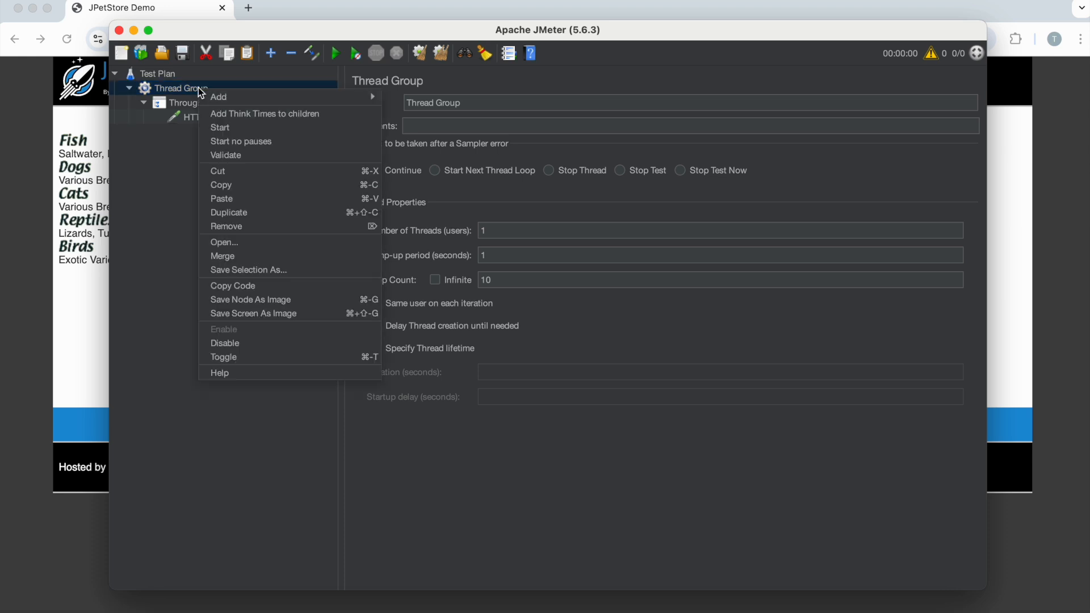
mouse_move(273, 96)
mouse_move(413, 113)
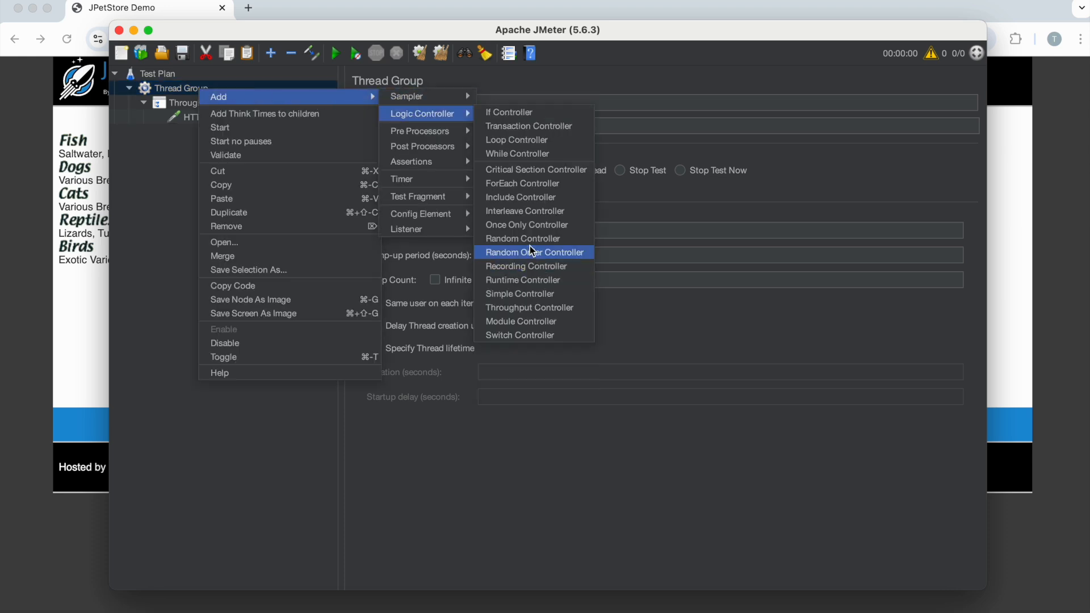
click(531, 307)
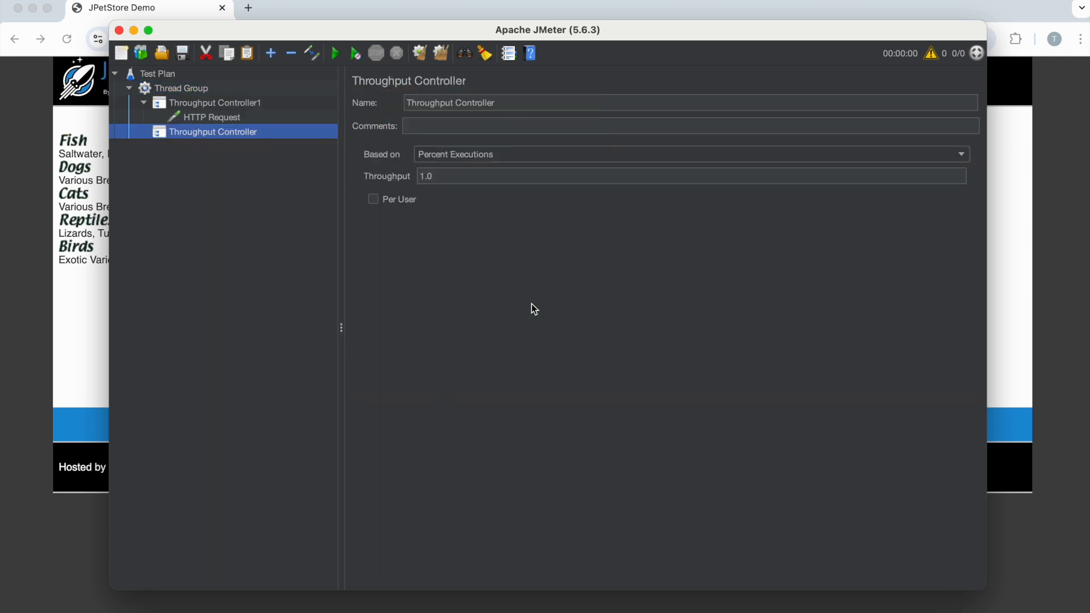
click(518, 101)
text(2)
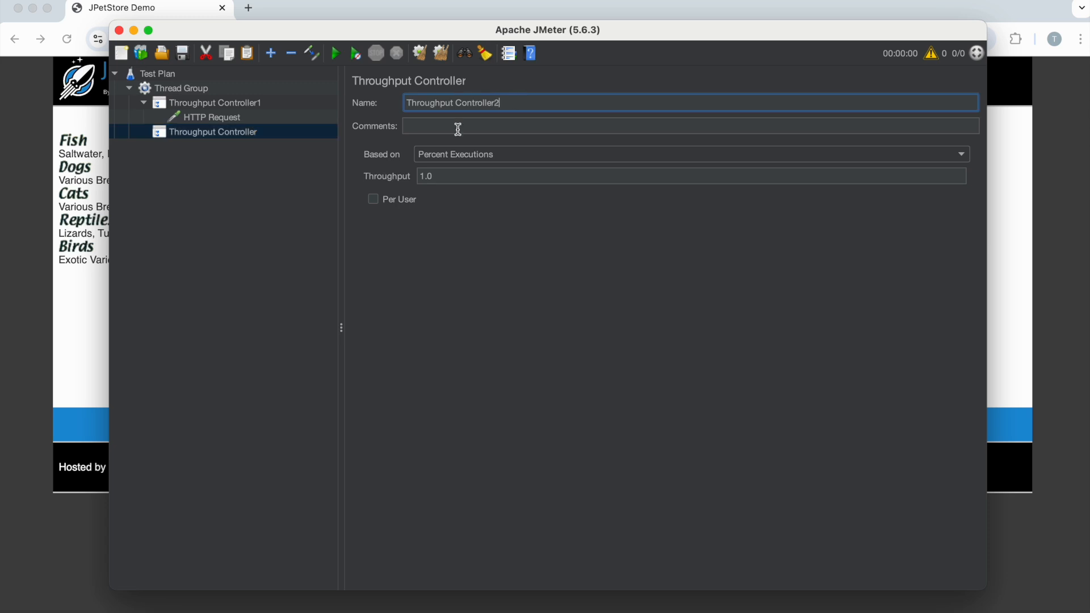
click(235, 212)
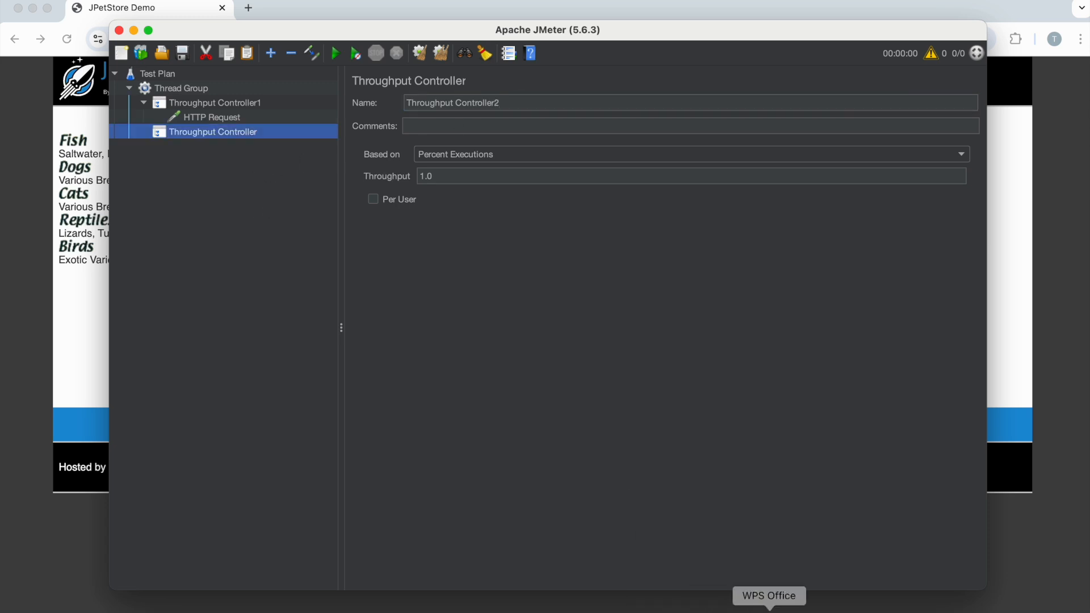
- Add an HTTP Request under Throughput Controller2 and set the controller's throughput to 30, matching the second page's share in the JMeter Board document
click(769, 611)
click(286, 291)
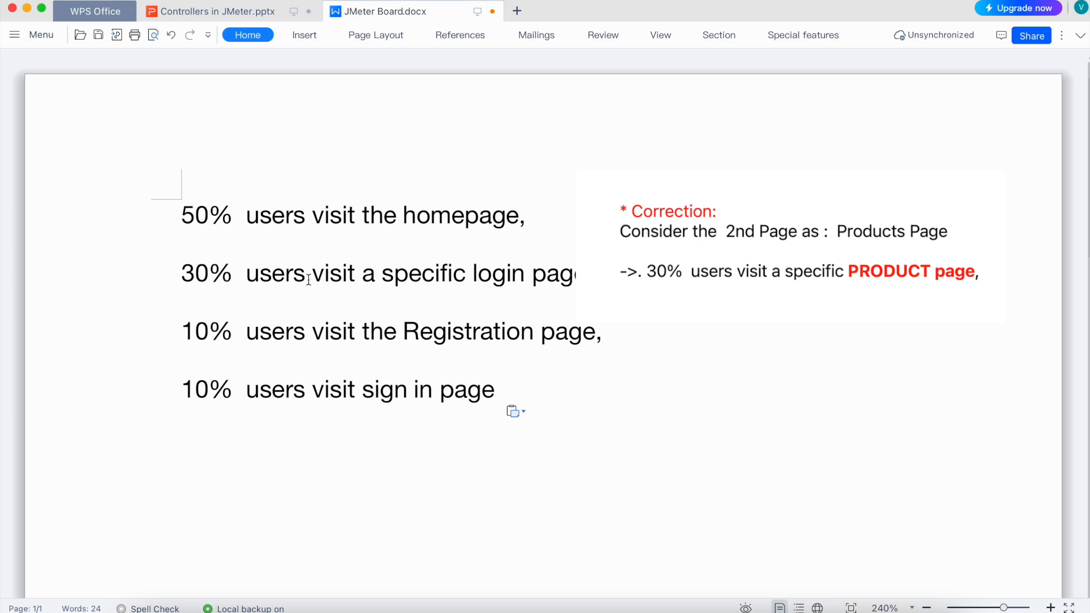
double_click(480, 272)
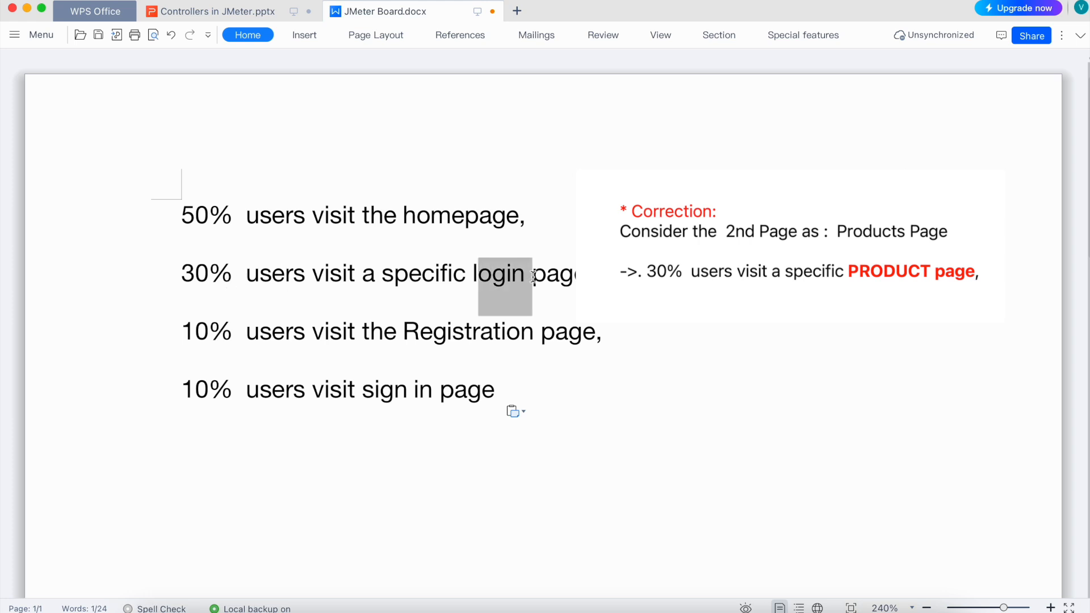
drag(237, 270, 175, 269)
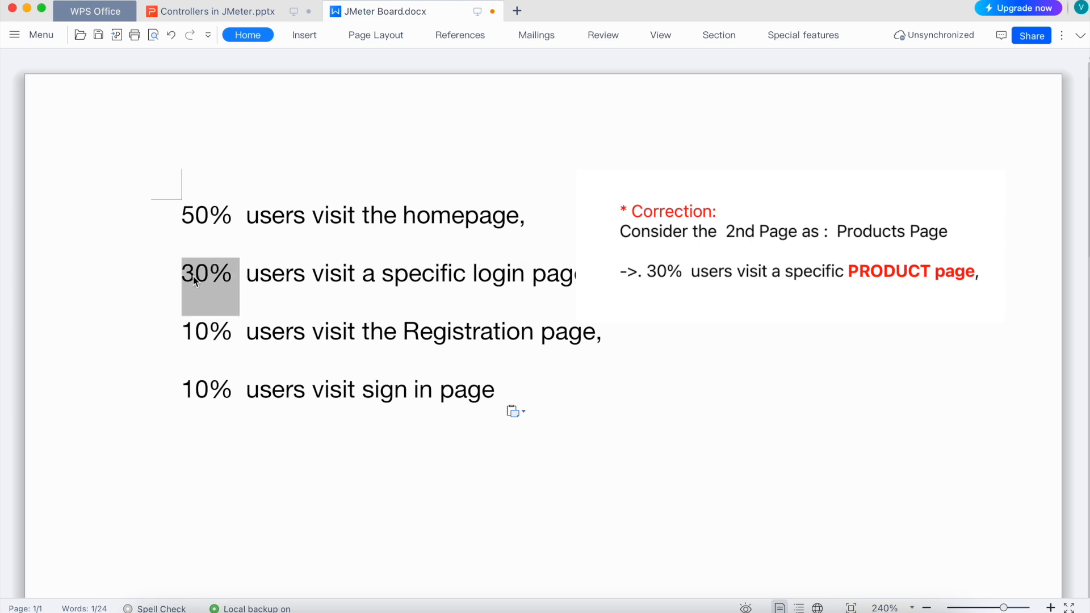
click(819, 607)
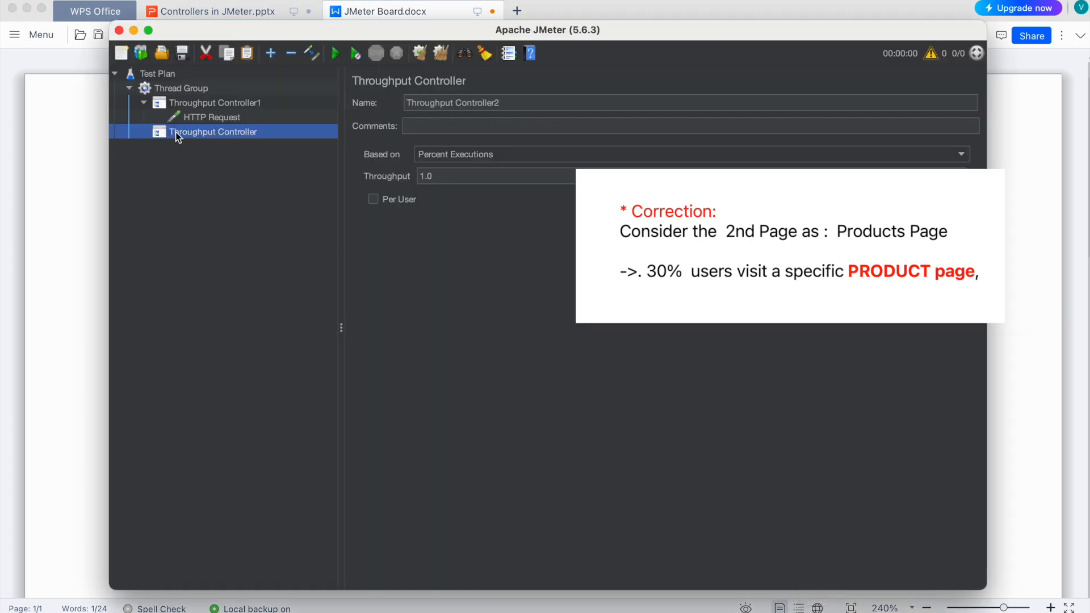
right_click(176, 132)
mouse_move(397, 140)
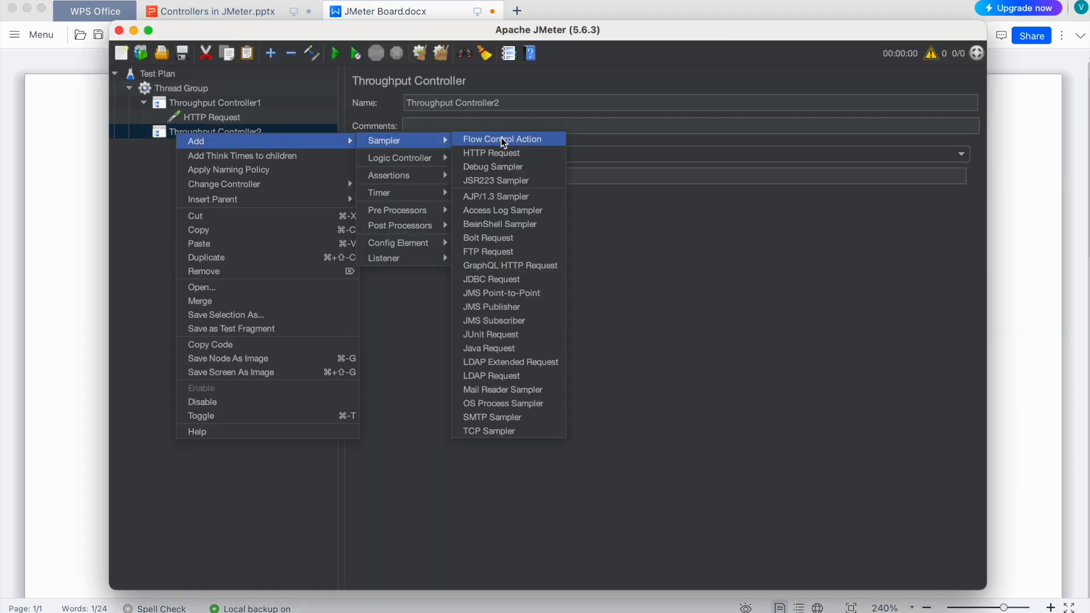
click(492, 153)
click(227, 130)
drag(436, 177, 409, 174)
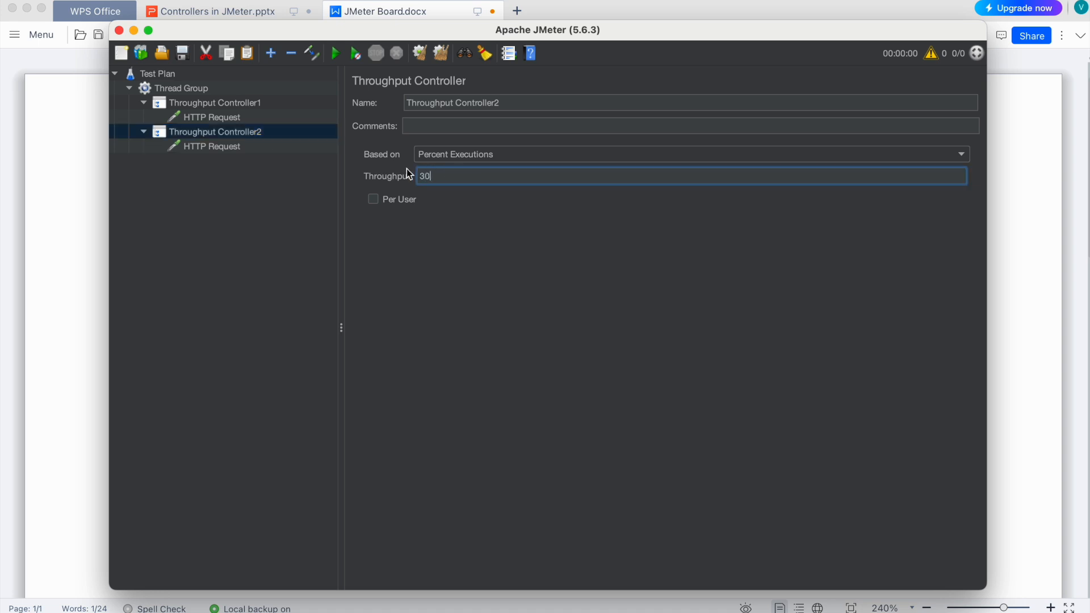
- Rename the HTTP request under Throughput Controller1 as Home Page
click(239, 148)
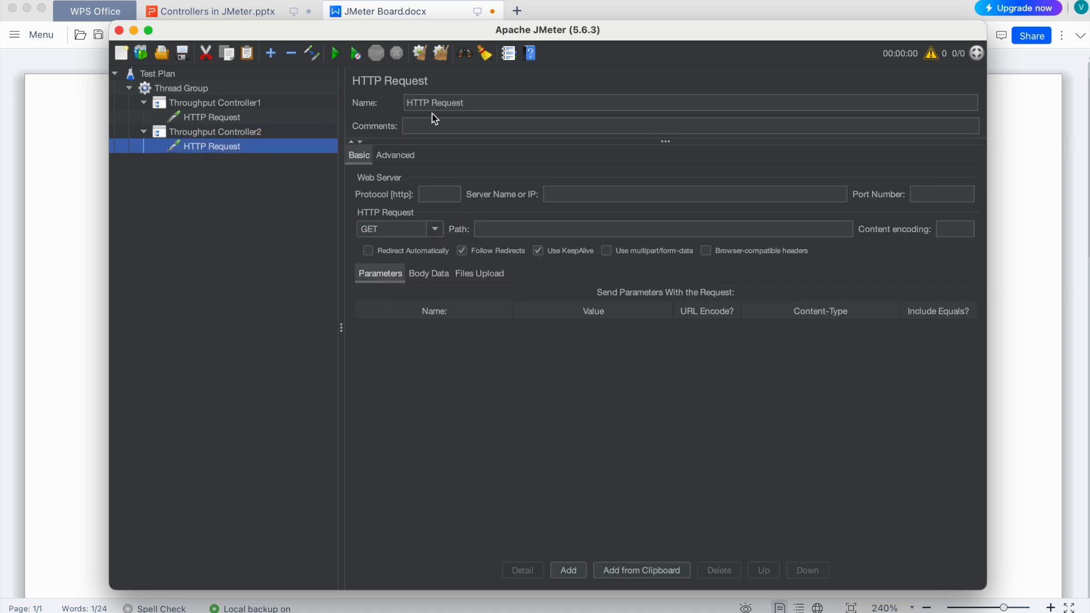
click(235, 117)
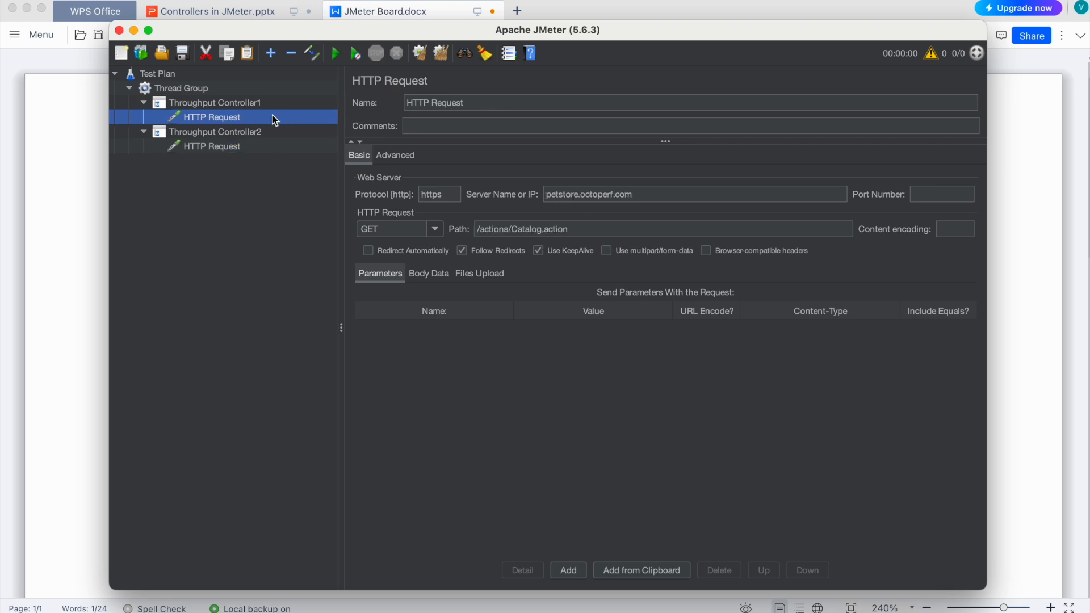
drag(479, 103, 383, 97)
text(Home Pag)
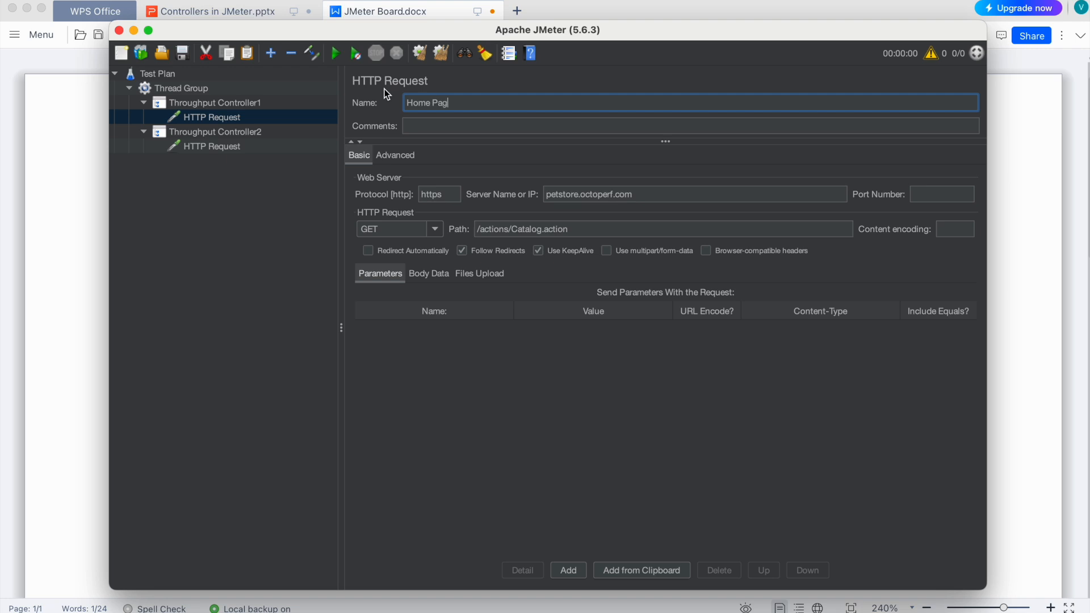
- Rename the HTTP request under Throughput Controller2 as Login Page
click(213, 145)
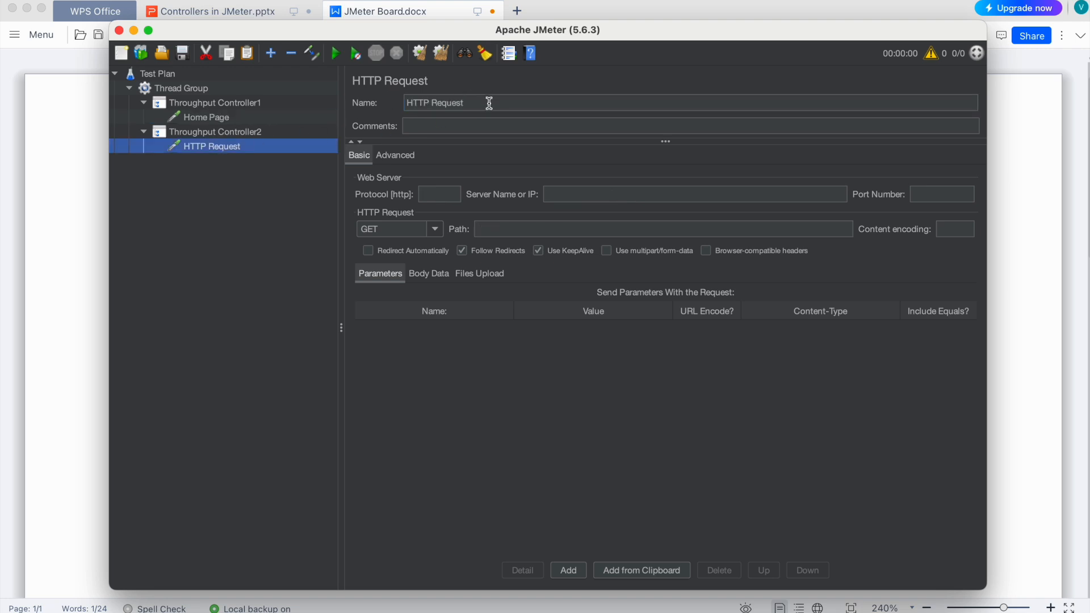
drag(486, 103, 361, 102)
text(Logi)
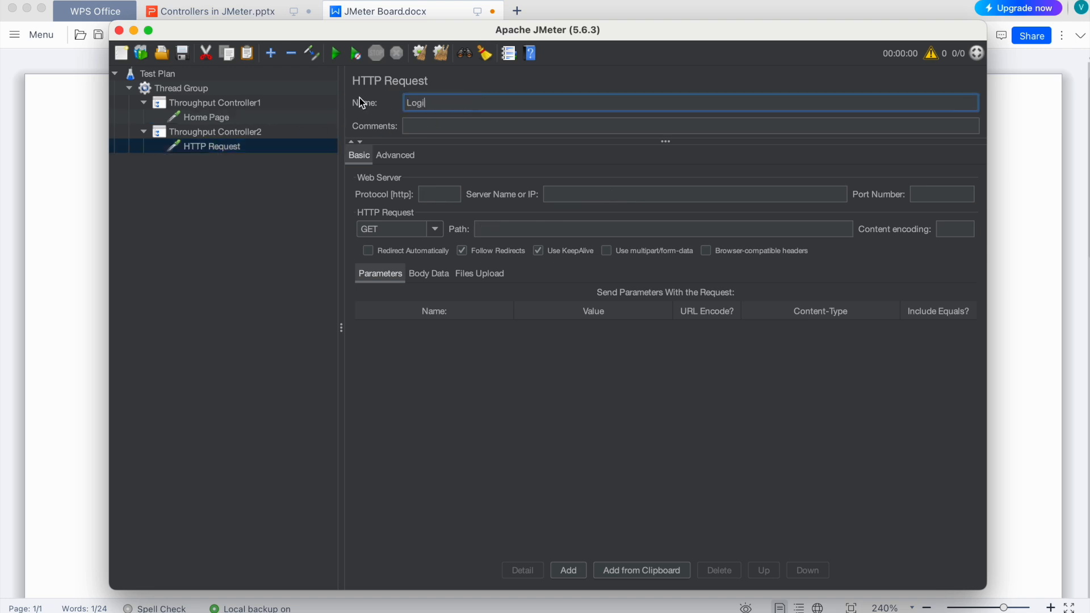
text(n Page)
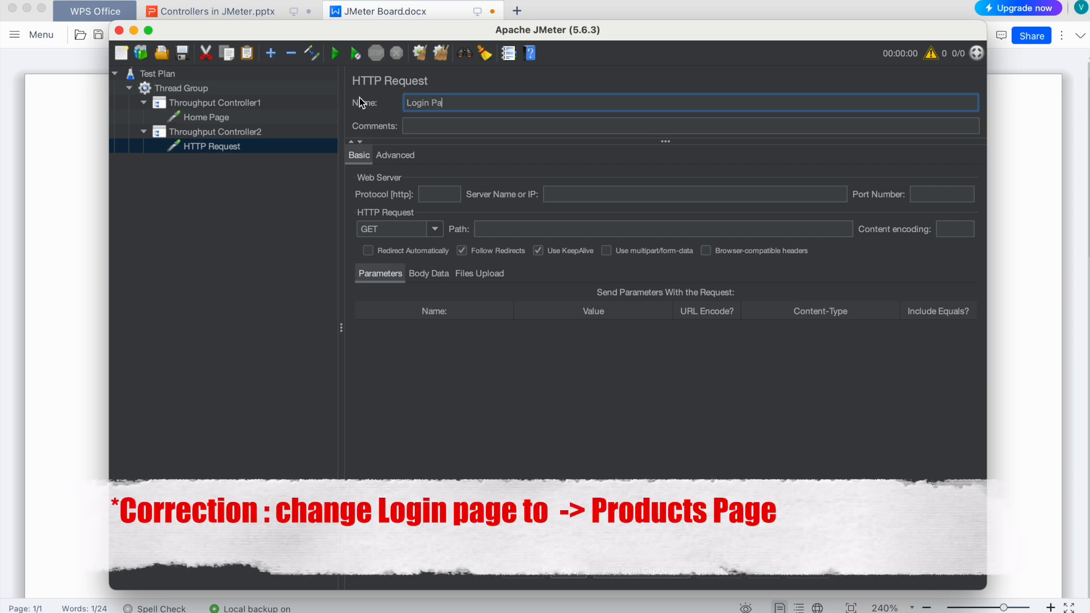
click(260, 149)
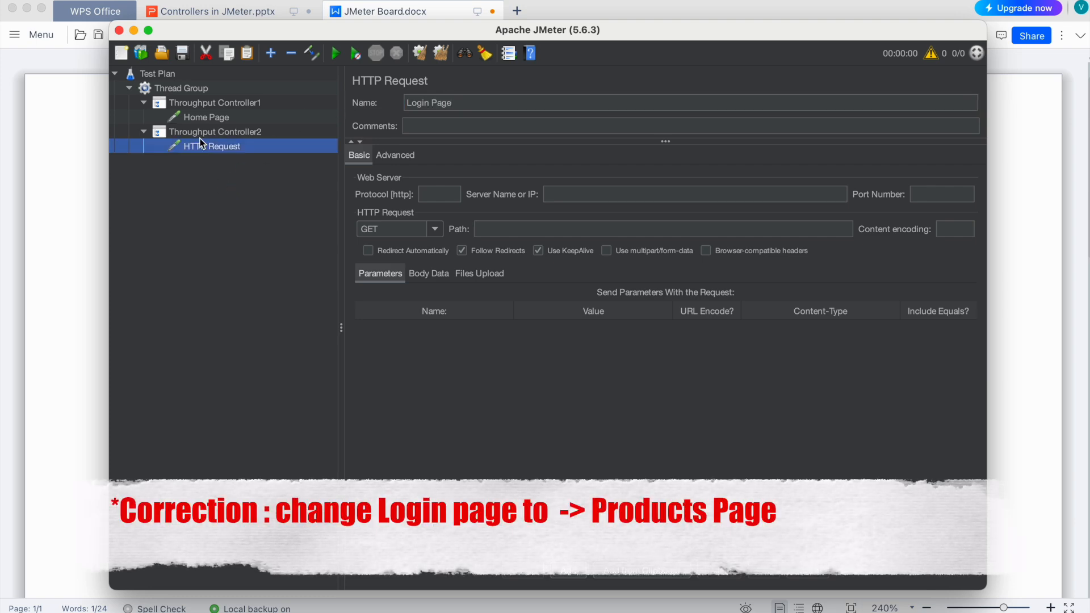
- Add a third Throughput Controller to the Thread Group
click(180, 86)
right_click(180, 86)
mouse_move(261, 94)
mouse_move(407, 97)
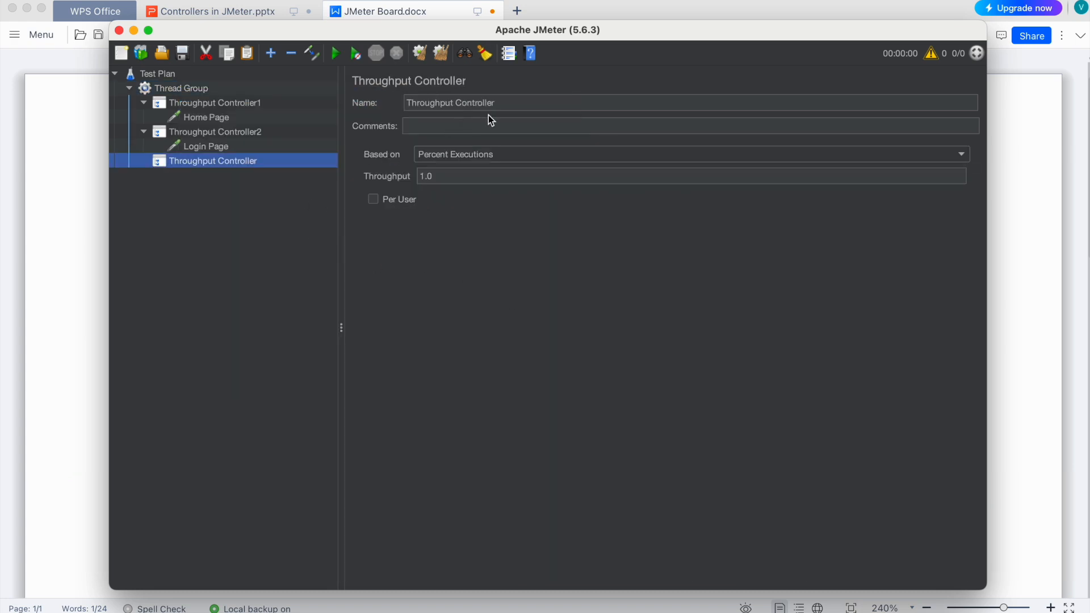
- Rename the third controller as Throughput Controller3 and add an HTTP Request sampler under it
click(512, 103)
text(3)
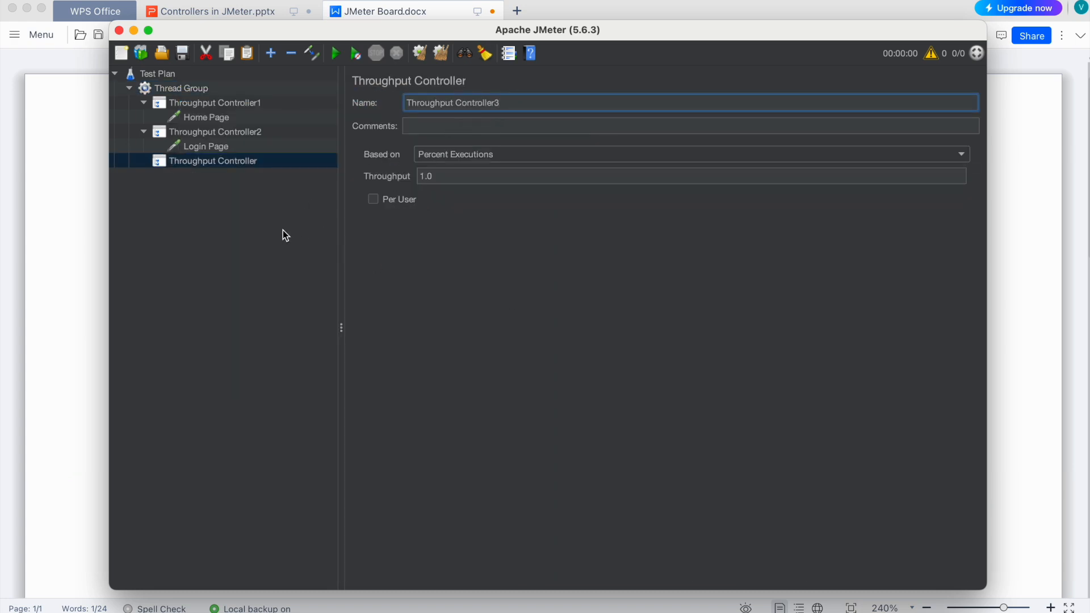
click(211, 189)
right_click(190, 162)
mouse_move(312, 171)
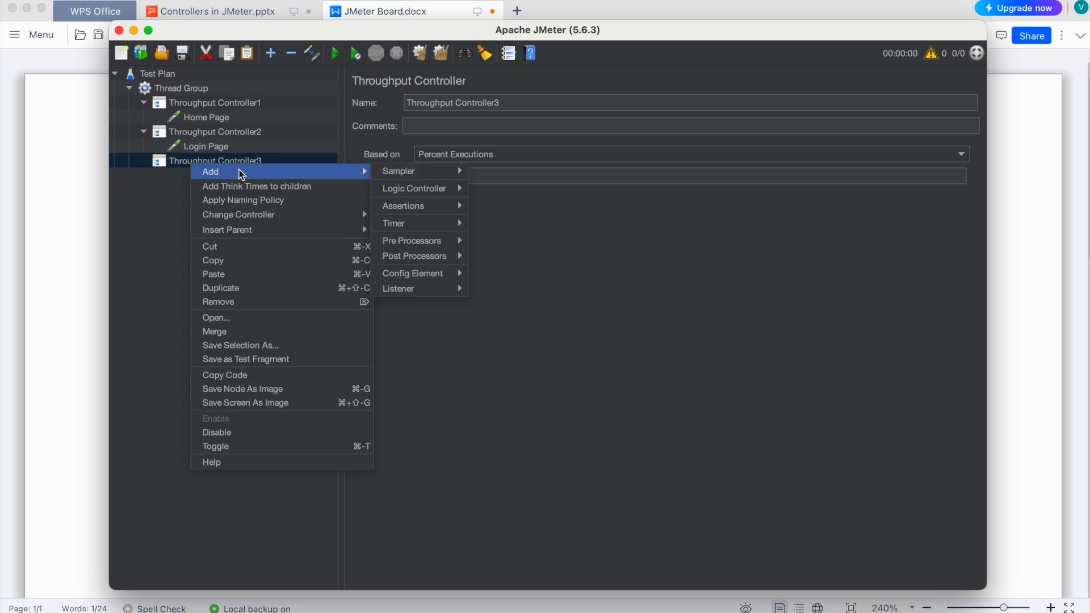
mouse_move(448, 177)
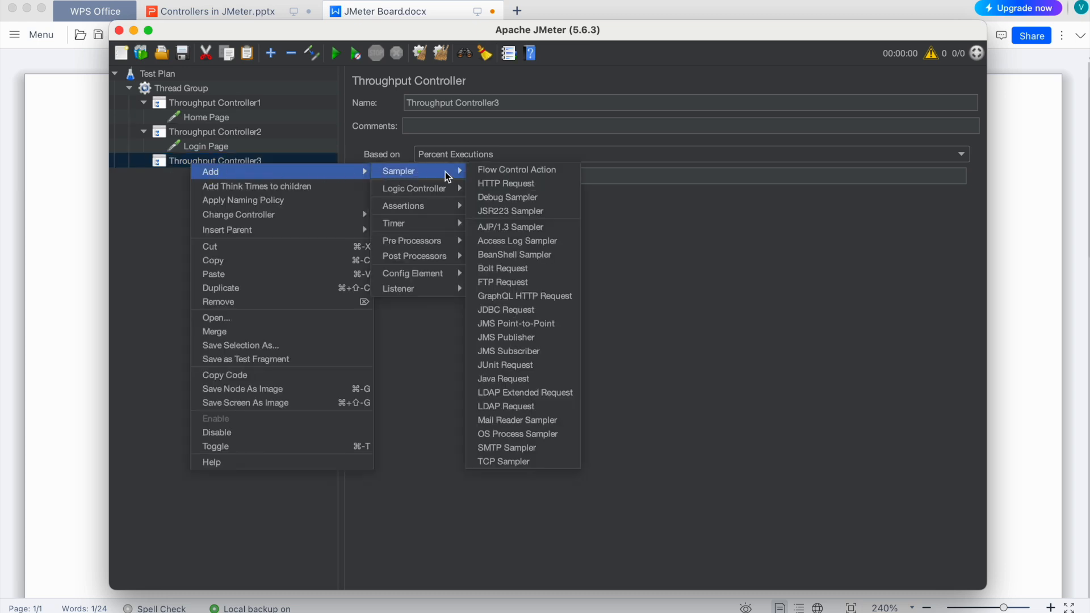
click(502, 184)
- Rename the HTTP request under Throughput Controller3 as Registration Page, reusing the word Registration from the JMeter Board document
key(super+Tab)
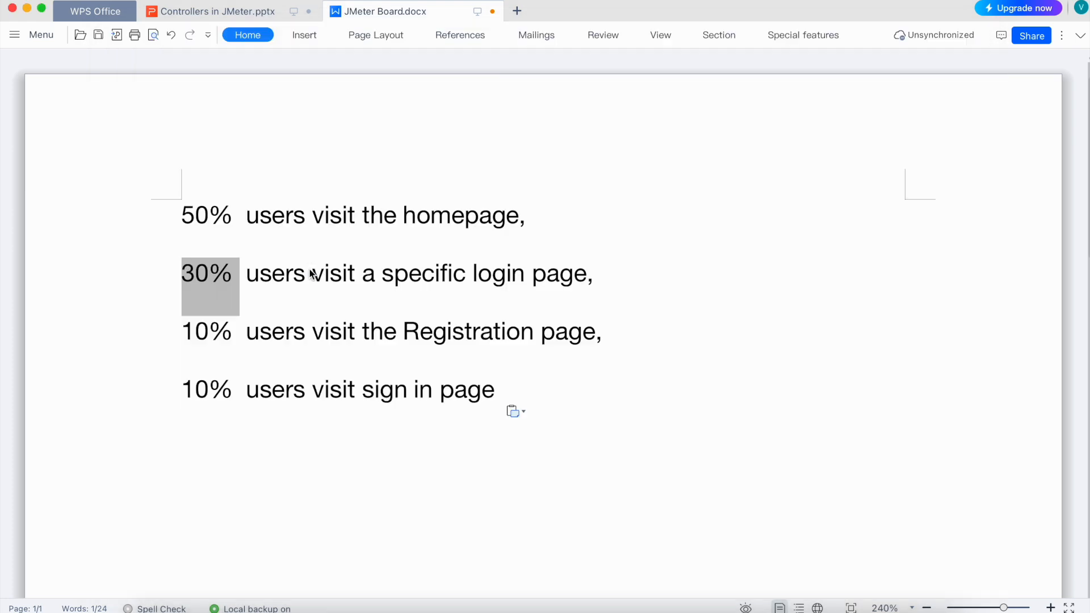
click(299, 342)
double_click(436, 335)
key(super+c)
key(super+Tab)
triple_click(458, 102)
key(super+v)
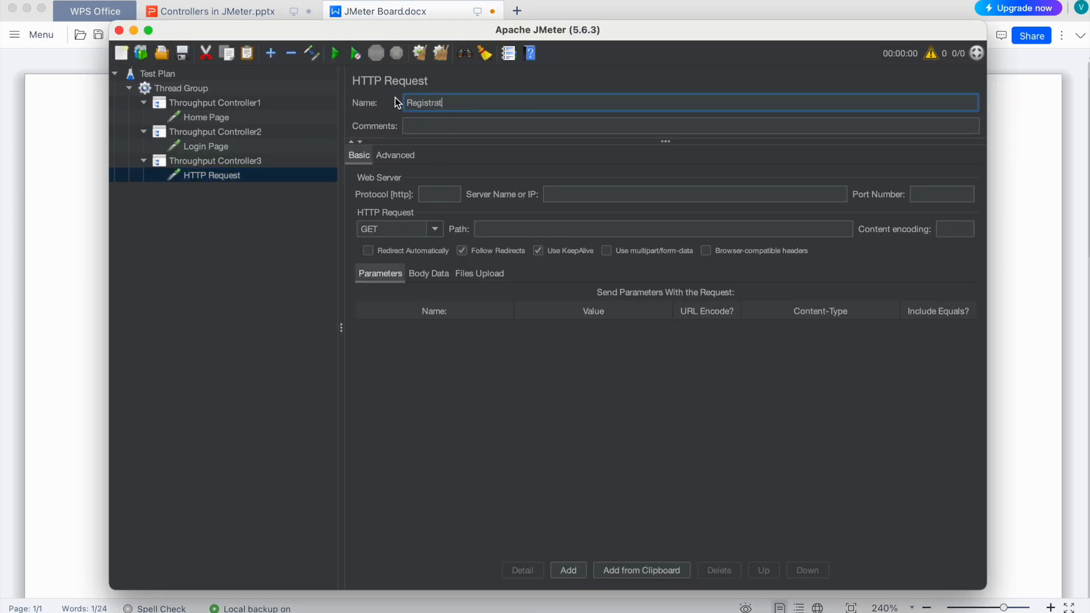
text(Page)
- Set the throughput of Throughput Controller3 to 10, matching the registration page's share in the JMeter Board document
key(super+Tab)
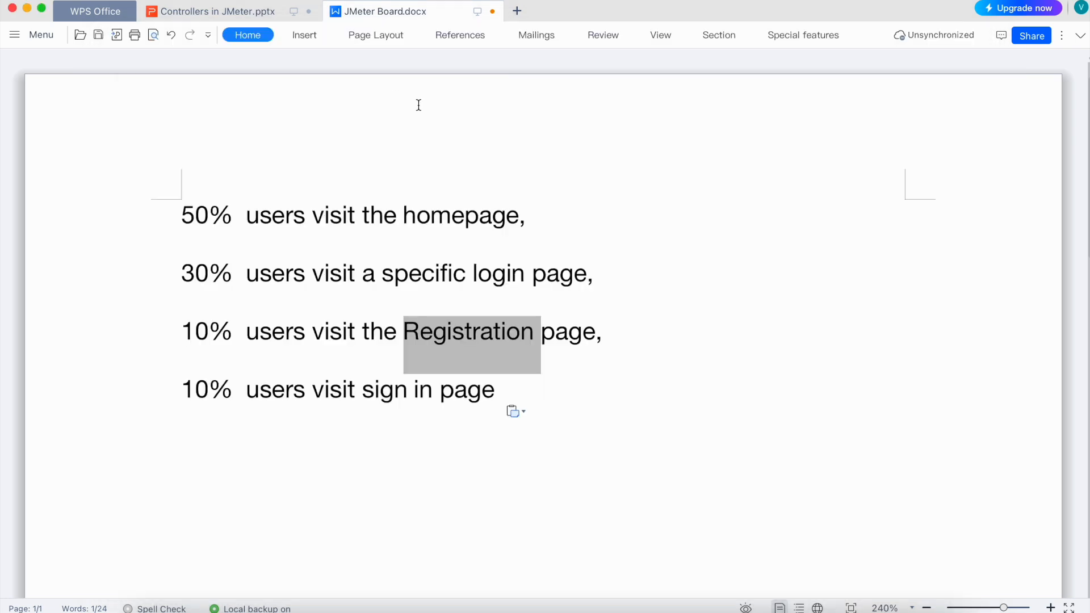
click(196, 324)
key(super+Tab)
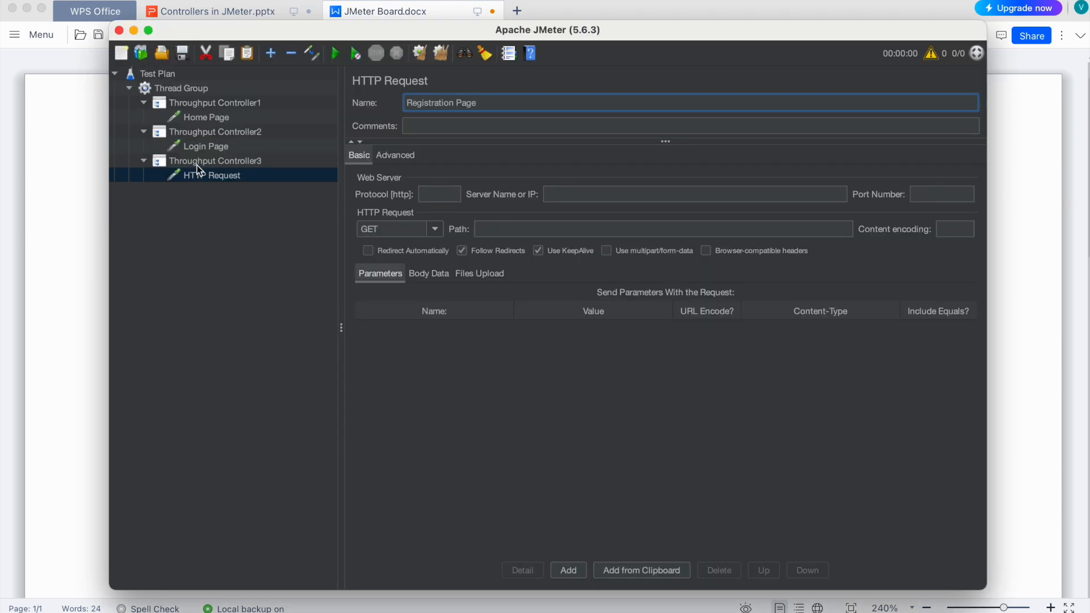
click(215, 160)
triple_click(448, 177)
text(10)
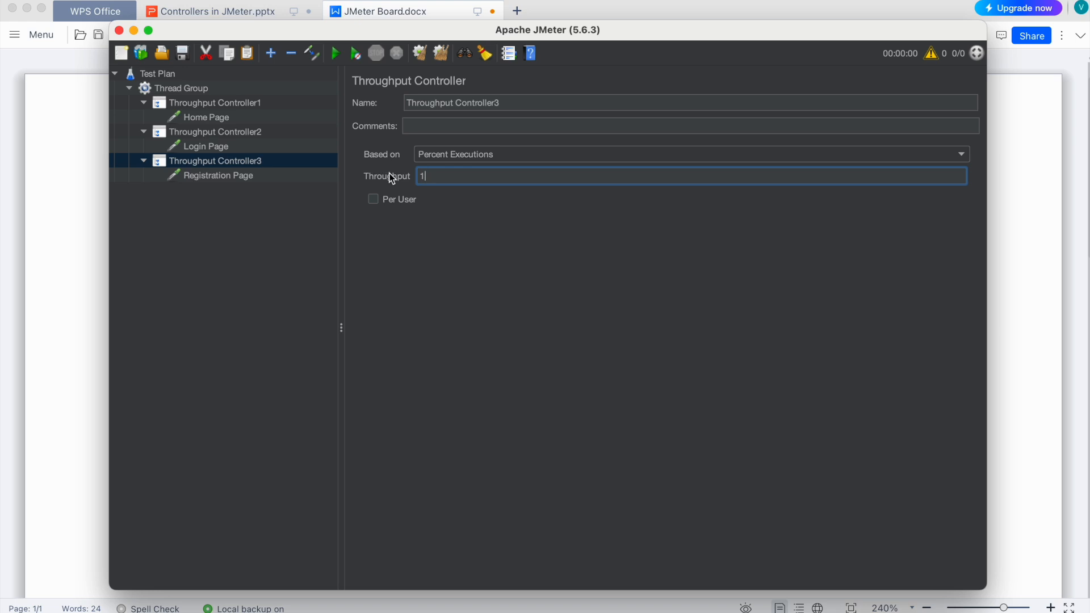
- Check the sign-in page entry in the JMeter Board document and add a fourth Throughput Controller to the Thread Group
key(super+Tab)
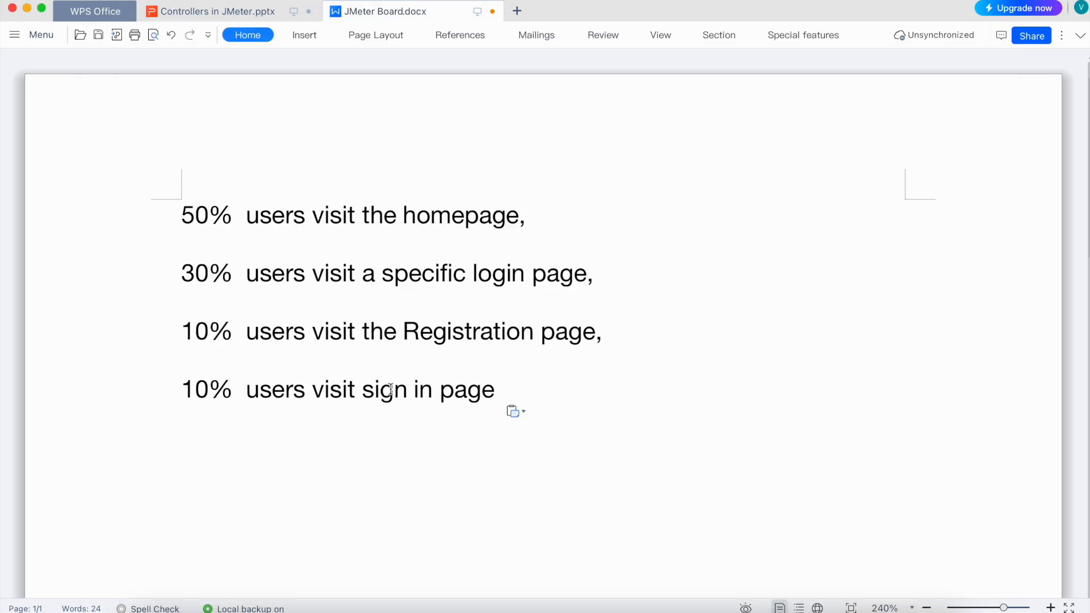
key(super+Tab)
click(171, 88)
right_click(166, 90)
mouse_move(244, 97)
mouse_move(377, 98)
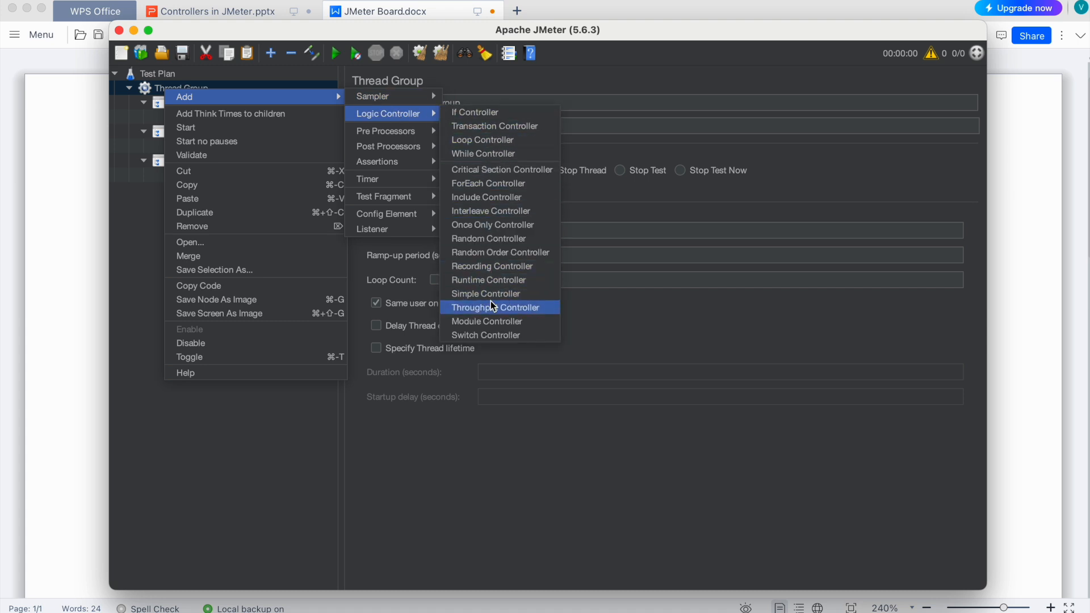
click(483, 307)
- Set the fourth Throughput Controller's throughput to 10, keeping it based on Percent Executions
key(super+Tab)
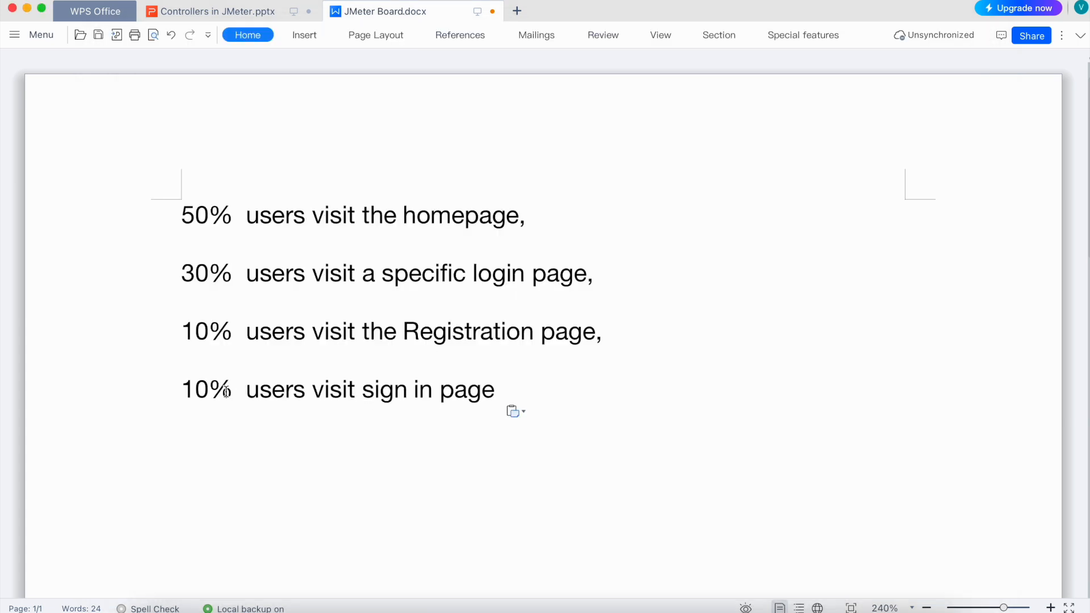
key(super+Tab)
click(451, 174)
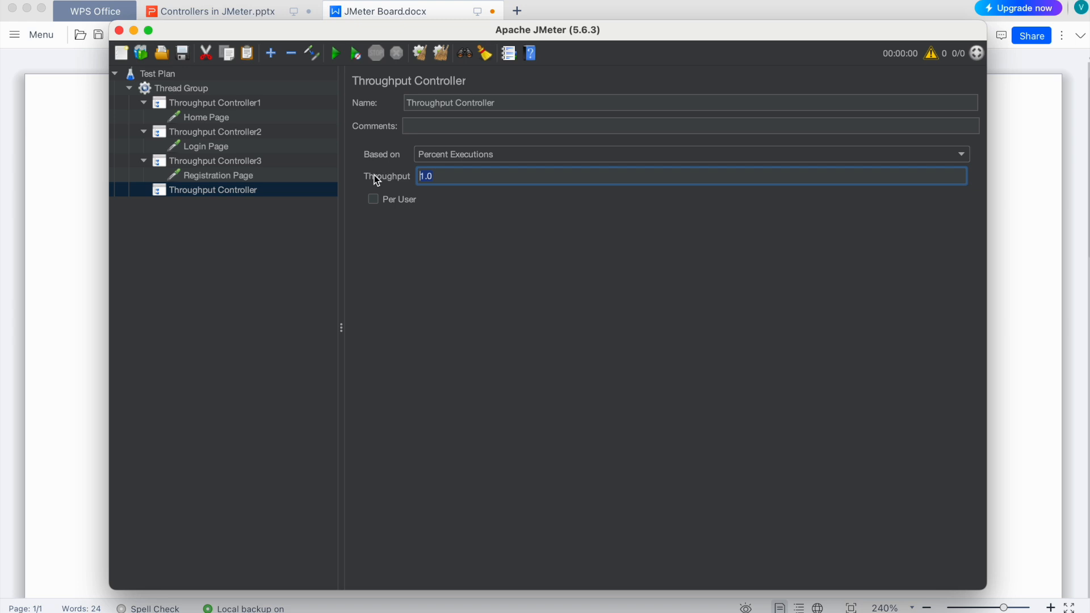
key(BackSpace)
key(BackSpace)
text(0)
click(433, 159)
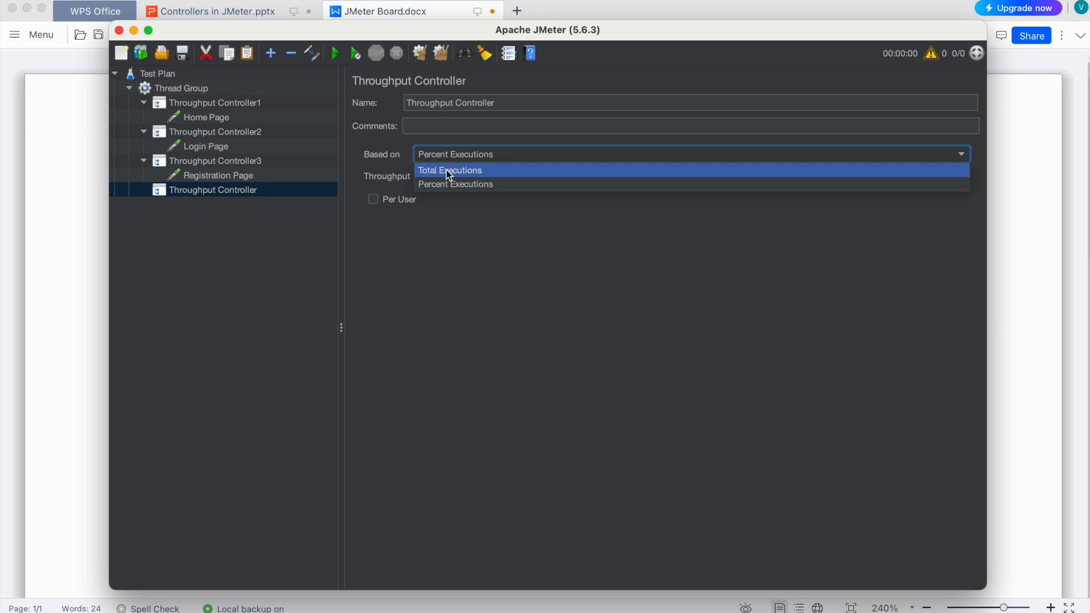
click(457, 234)
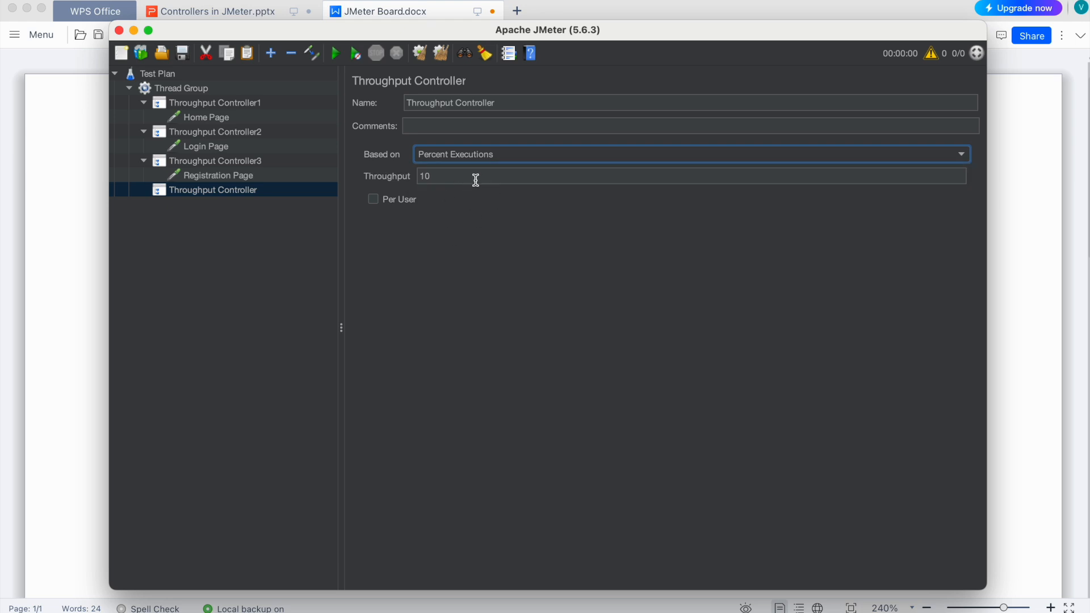
- Add an HTTP Request under the fourth Throughput Controller and rename it as Sign In Page
right_click(203, 196)
mouse_move(275, 199)
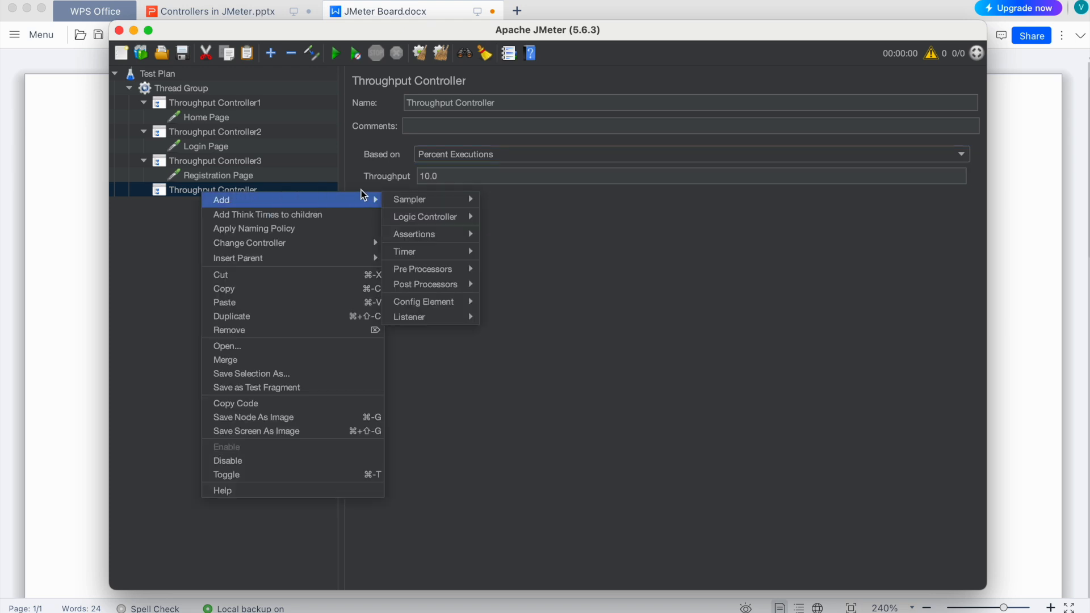
mouse_move(409, 198)
click(514, 211)
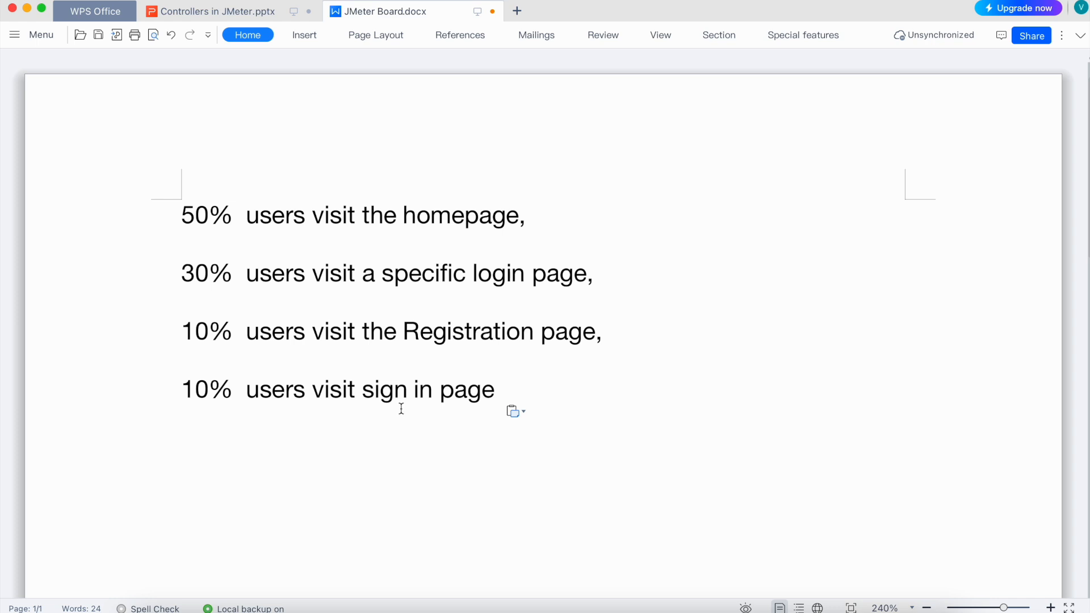
click(513, 411)
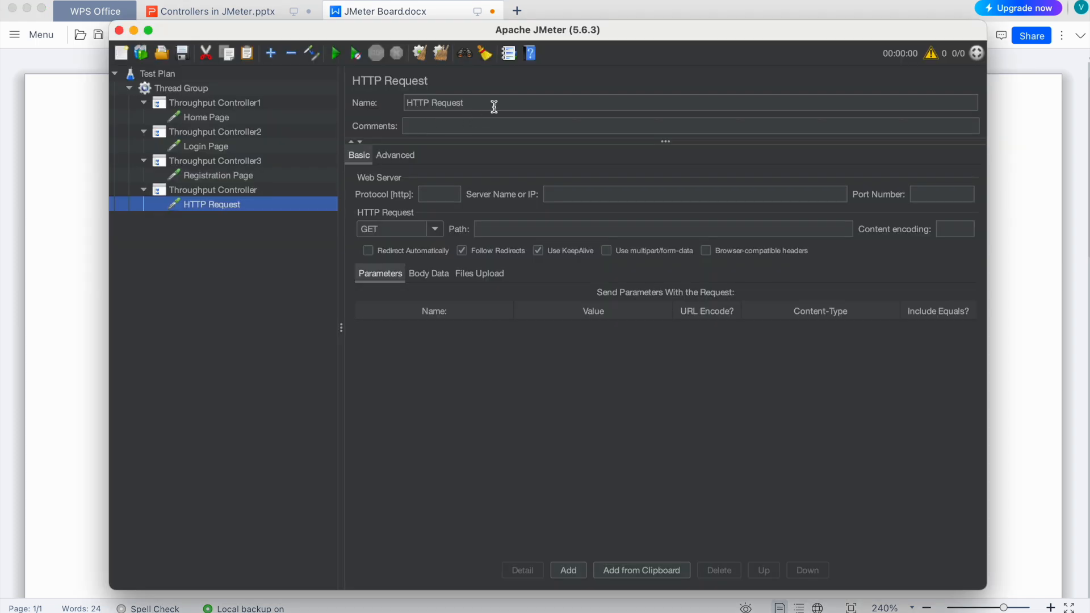
triple_click(494, 103)
text(Sign In Page)
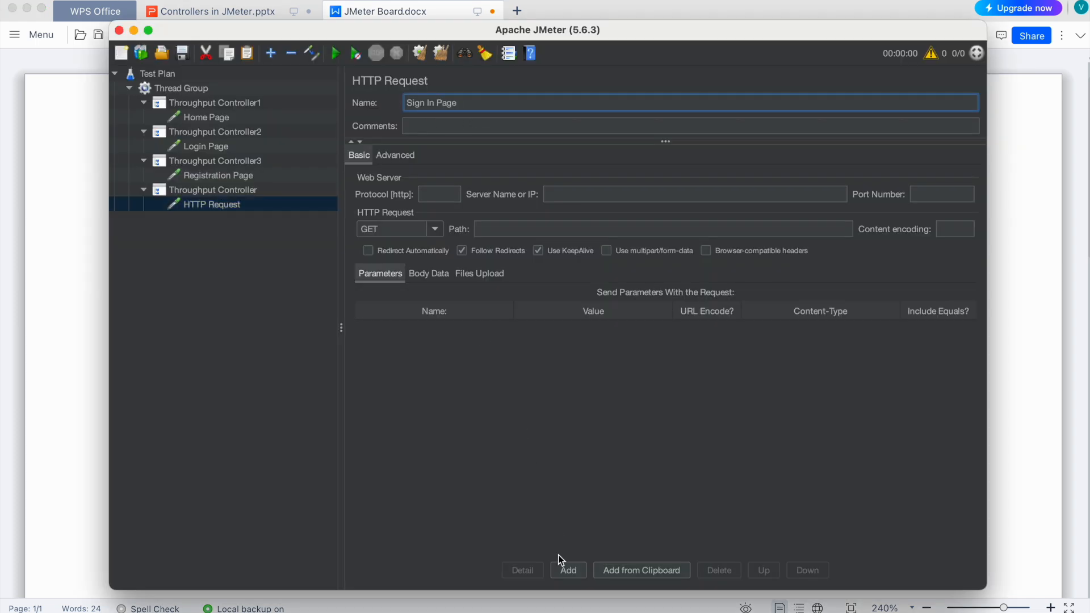
- Open JPetStore's sign-in page in the browser and set the Sign In Page request's protocol to https and server to petstore.octoperf.com
click(598, 605)
click(544, 81)
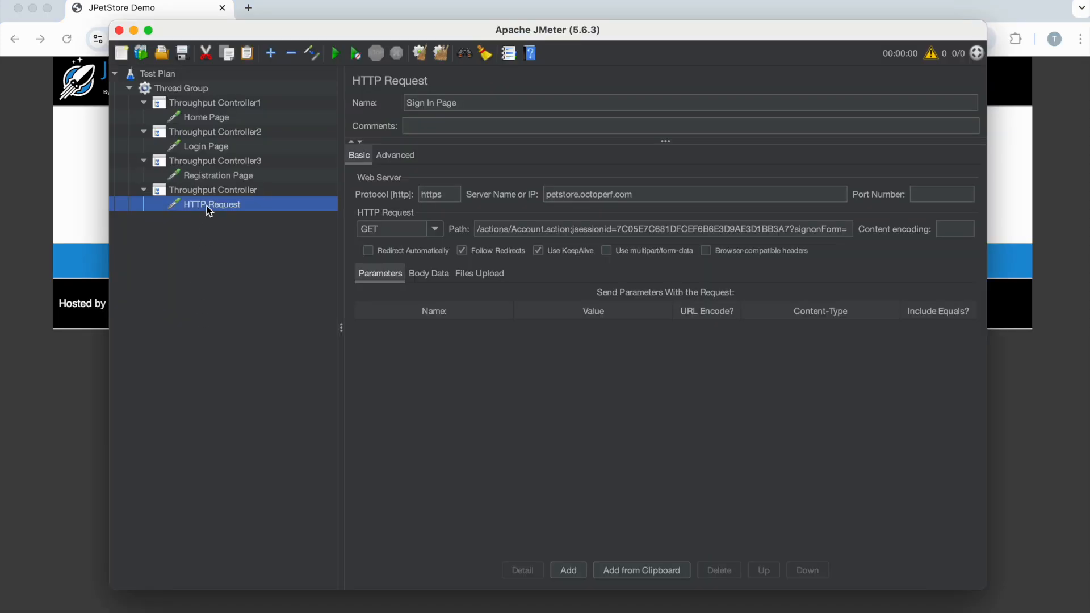
click(207, 173)
- Return to the JPetStore home page in the browser, reopen the sign-in page and copy its URL without the session ID
click(29, 148)
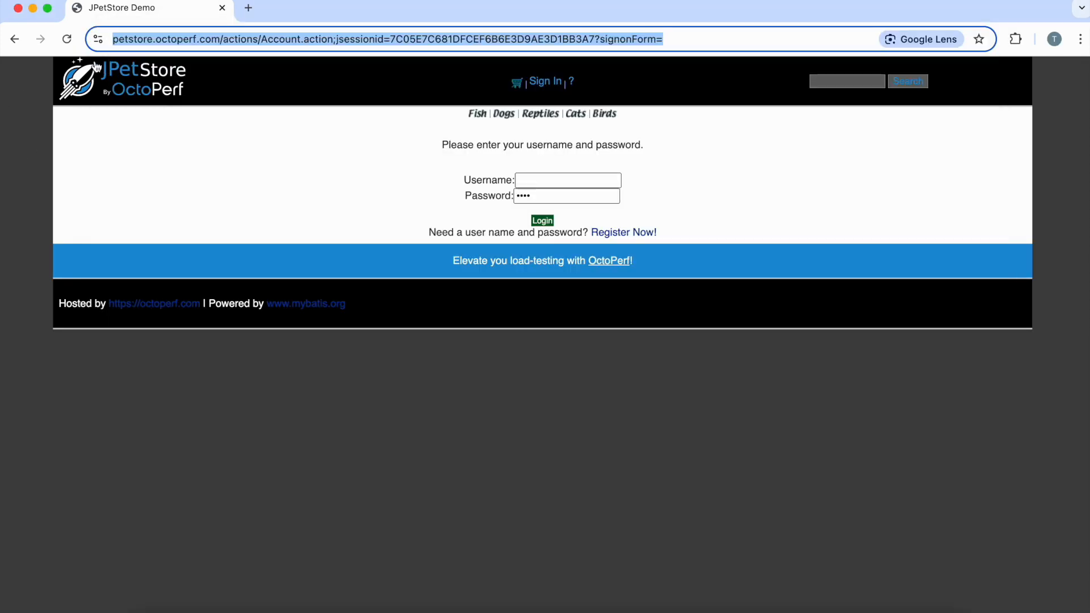
click(105, 71)
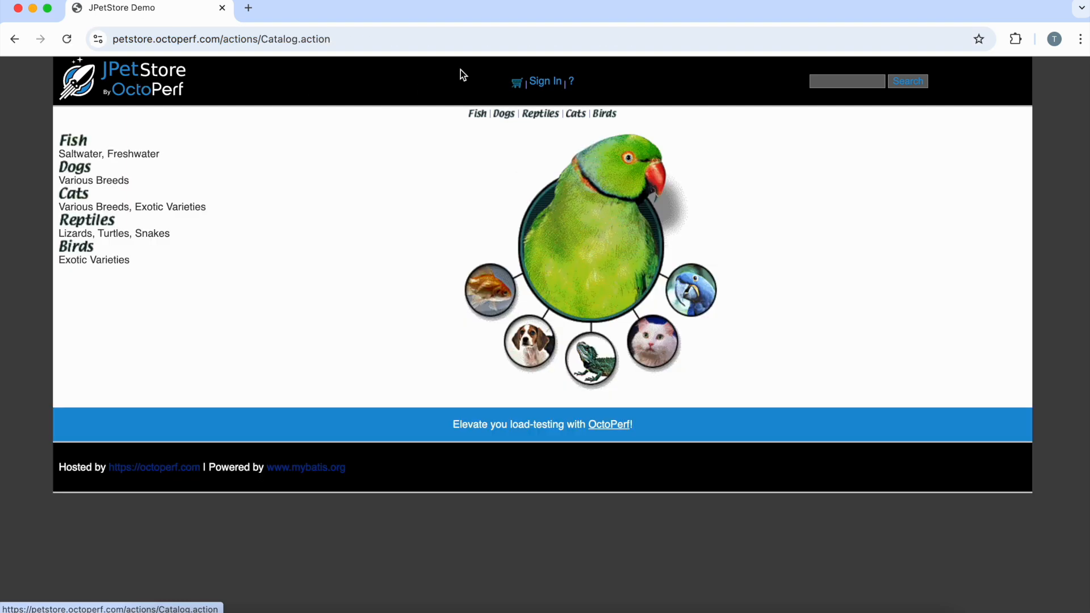
click(544, 83)
click(321, 39)
key(super+c)
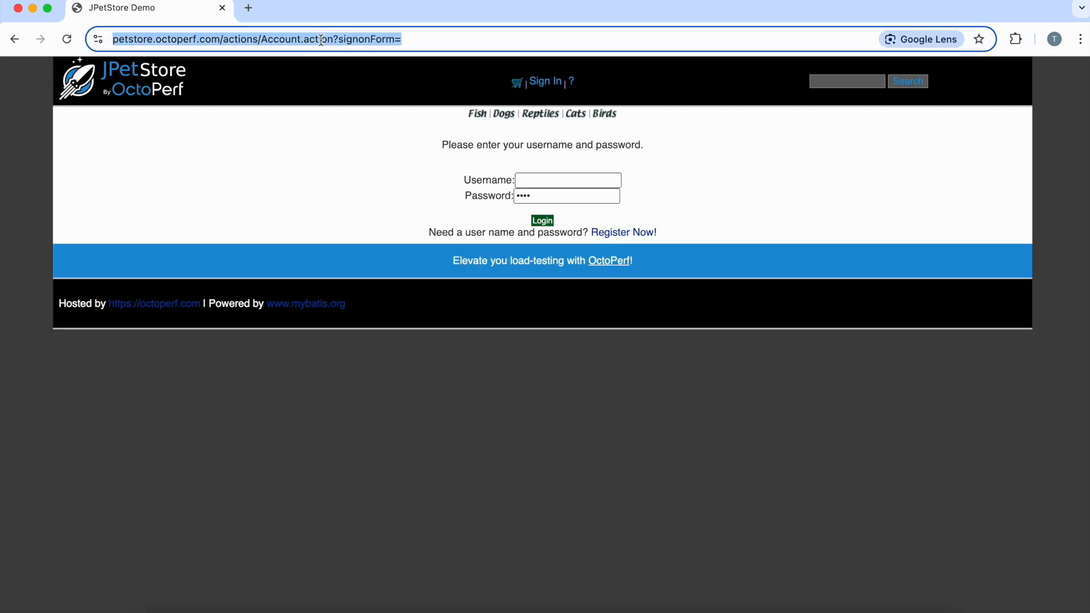
key(super+Tab)
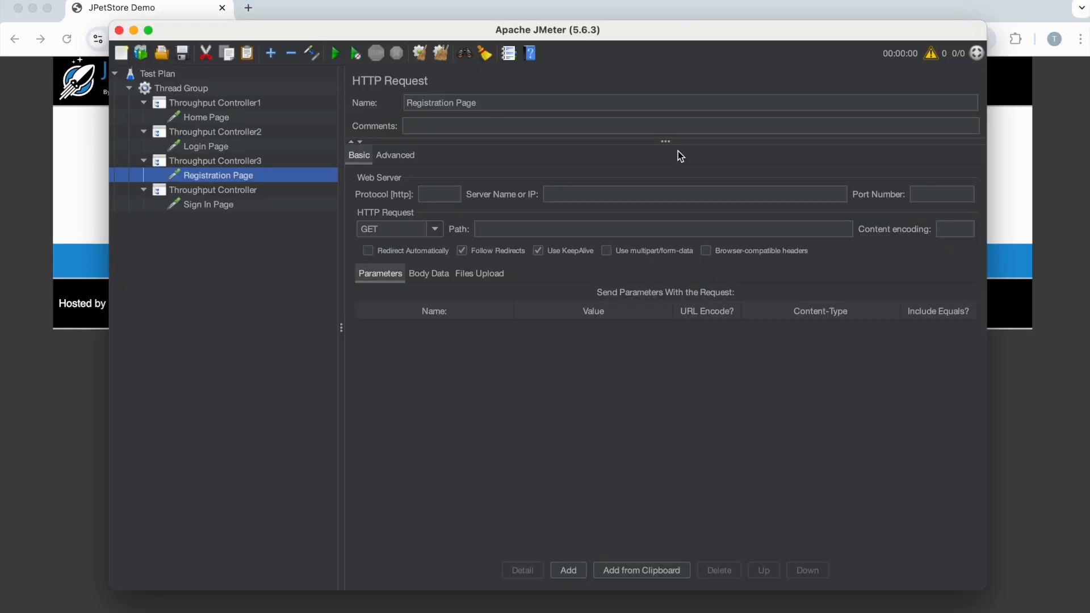
- Replace the Sign In Page request's path with /actions/Account.action?signonForm=
click(210, 205)
click(595, 230)
key(BackSpace)
key(BackSpace)
key(super+a)
key(BackSpace)
key(super+v)
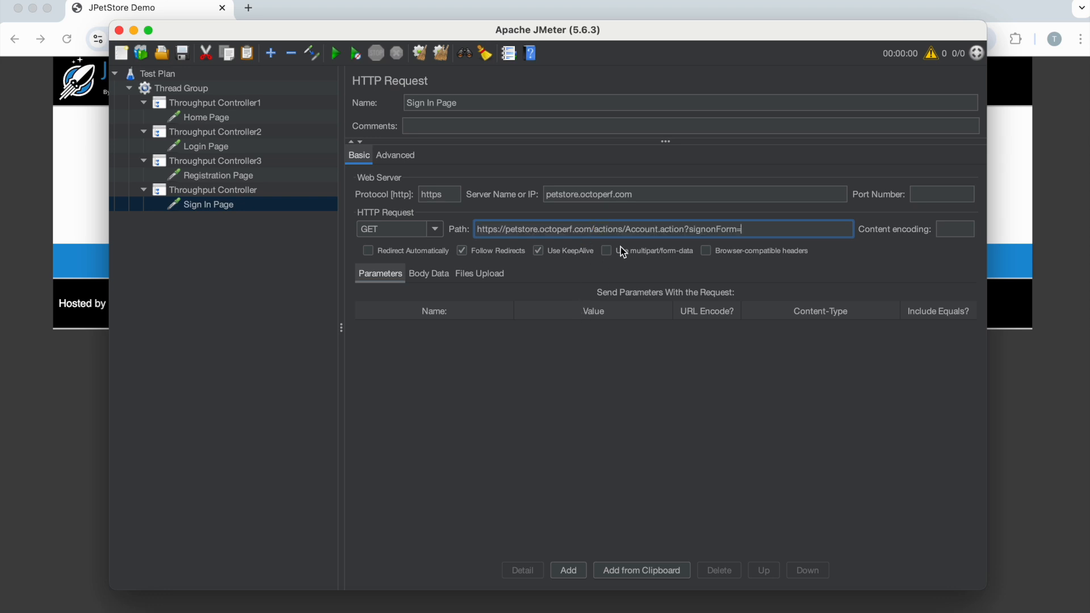
drag(593, 230, 404, 230)
key(BackSpace)
- Open the new-account registration form on JPetStore in the browser and copy its URL for the Registration Page request
click(197, 175)
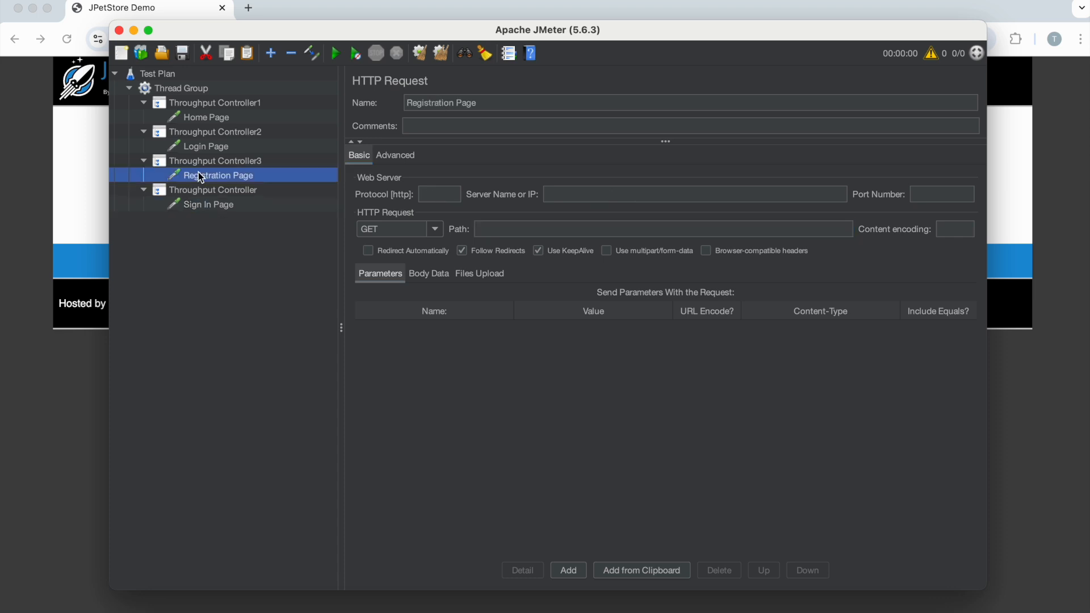
key(super+Tab)
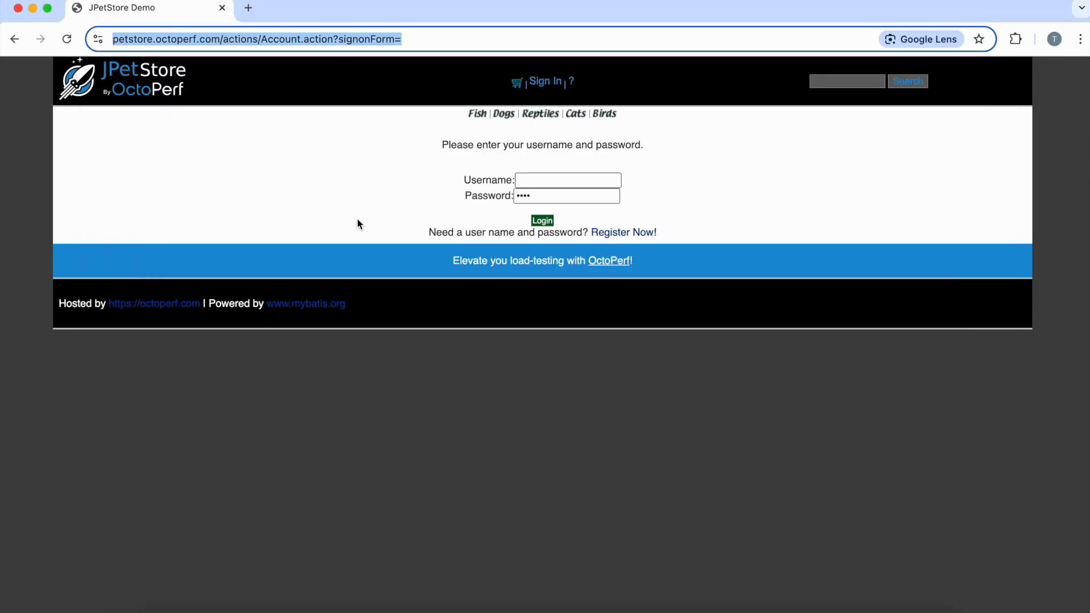
click(624, 233)
click(459, 38)
key(super+c)
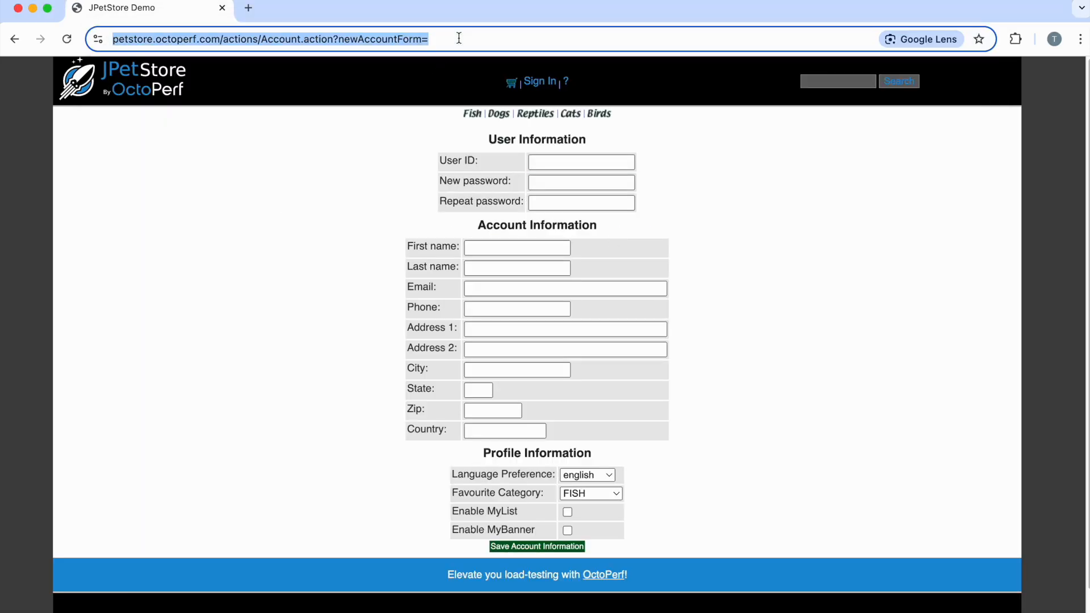
key(super+Tab)
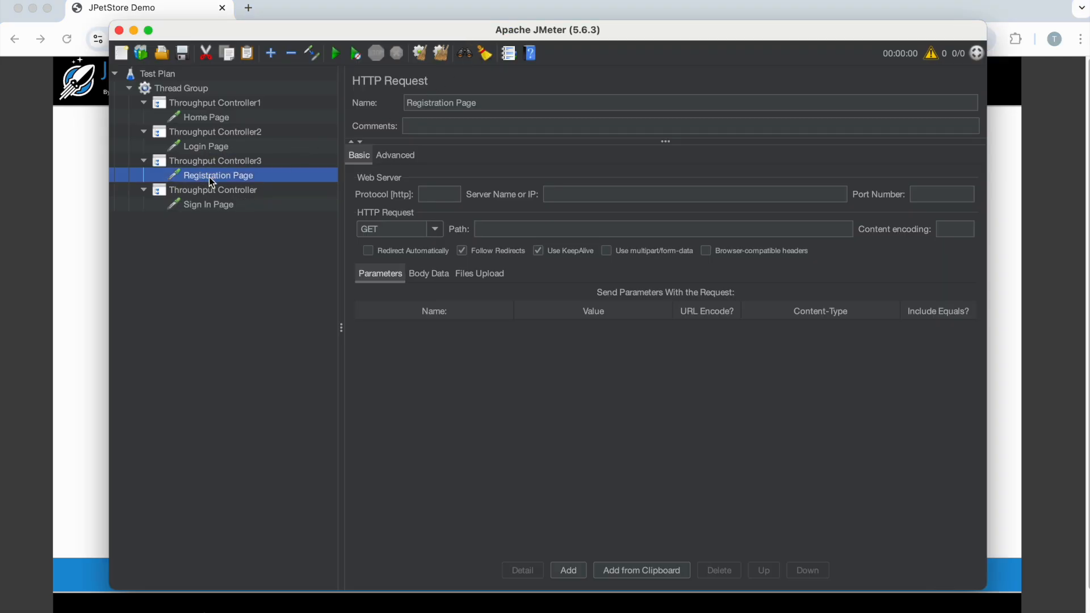
- Paste the registration URL into the Registration Page request's server name and move its https part to the protocol
click(601, 196)
key(super+v)
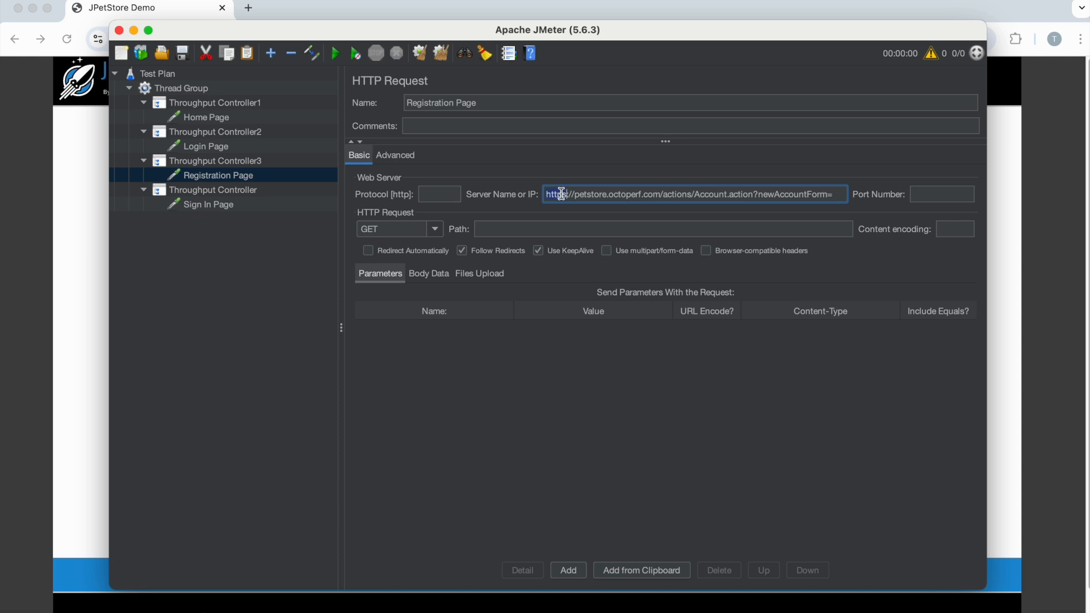
key(super+x)
click(438, 194)
key(super+v)
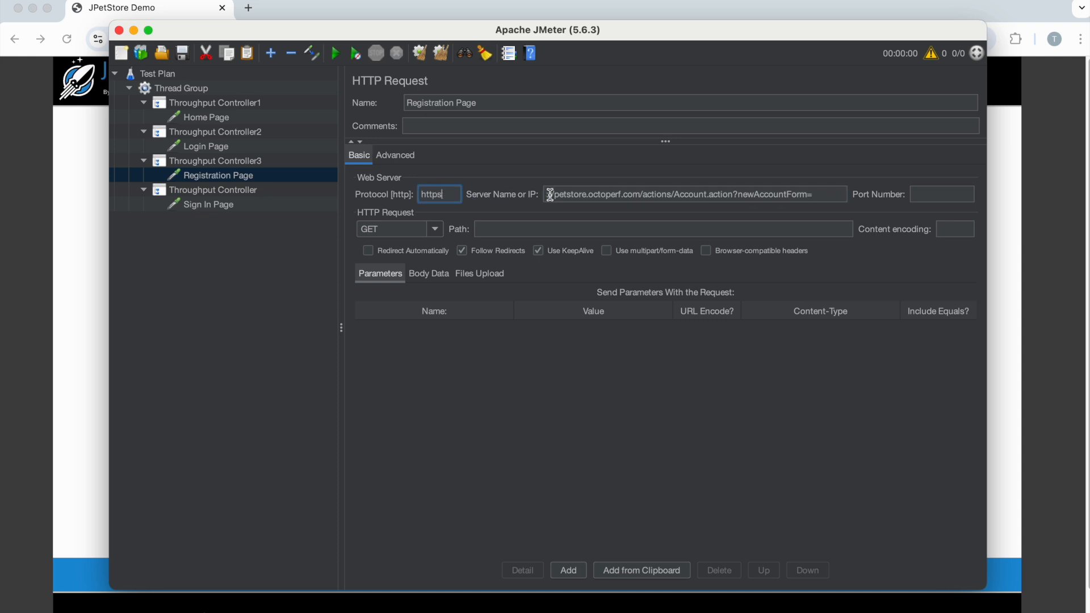
- Reduce the Registration Page request's server name to petstore.octoperf.com and set its path to /actions/Account.action?newAccountForm=
click(549, 195)
key(BackSpace)
key(BackSpace)
key(BackSpace)
drag(631, 194, 822, 193)
key(BackSpace)
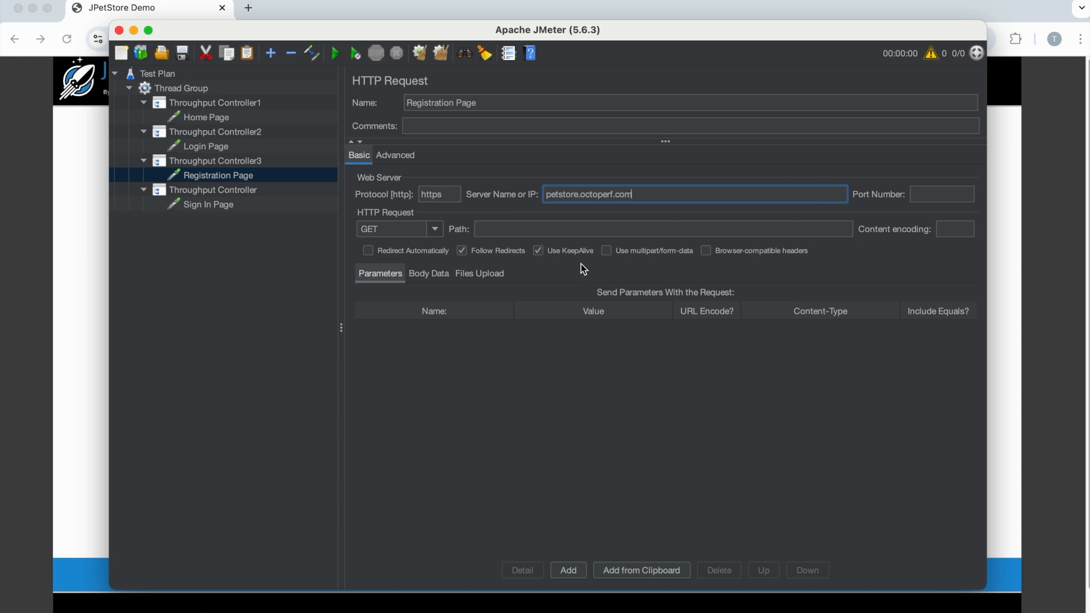
click(505, 230)
key(super+v)
click(562, 390)
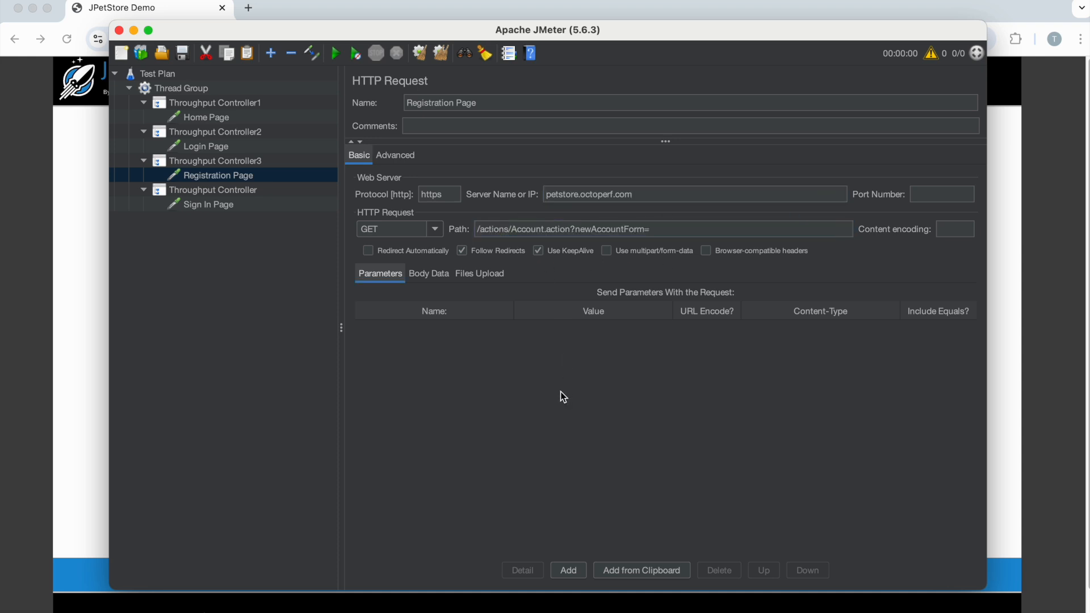
- Compare the Login Page and Sign In Page requests with the JPetStore site and the page list in the JMeter Board document
click(206, 146)
click(95, 197)
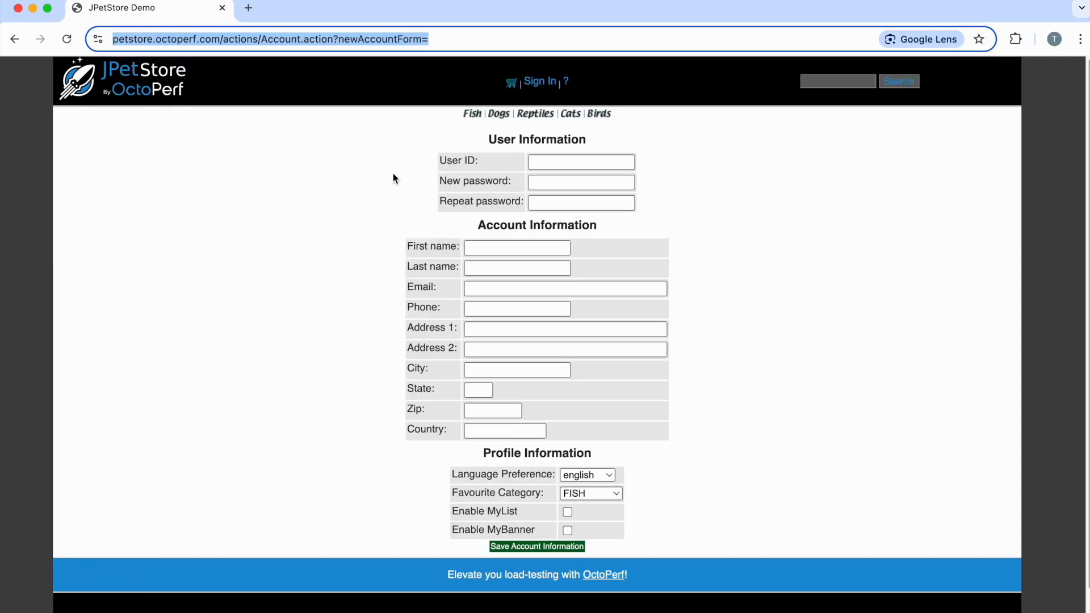
key(super+Tab)
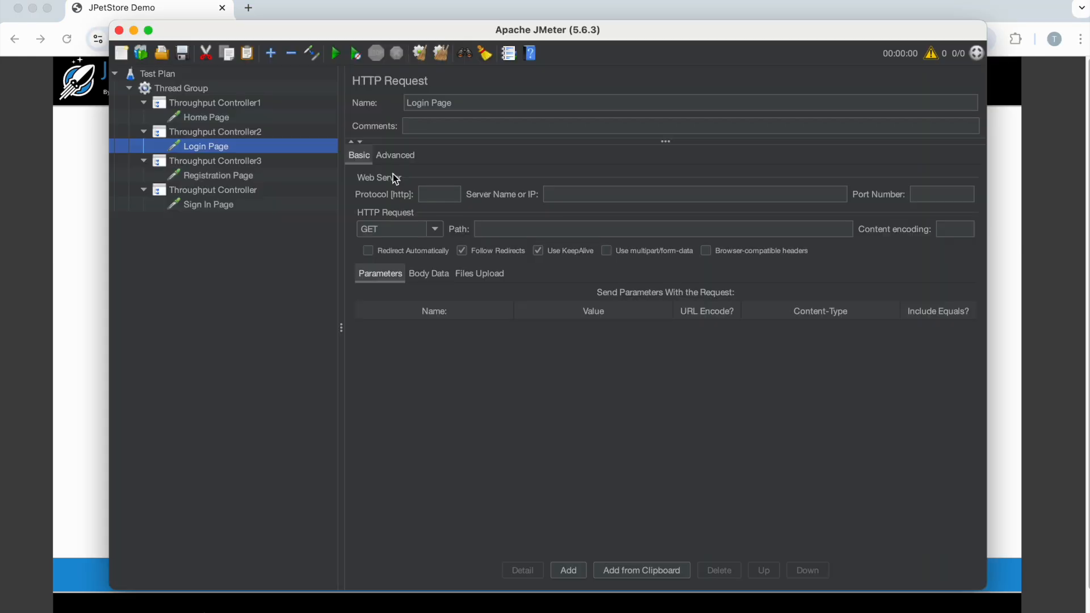
click(203, 205)
click(100, 265)
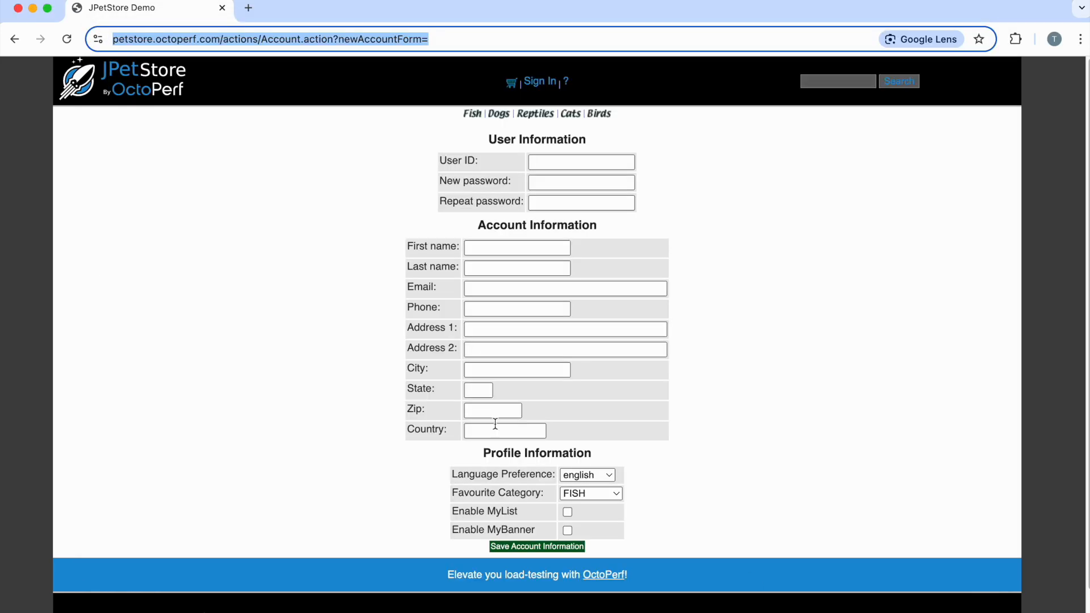
click(769, 602)
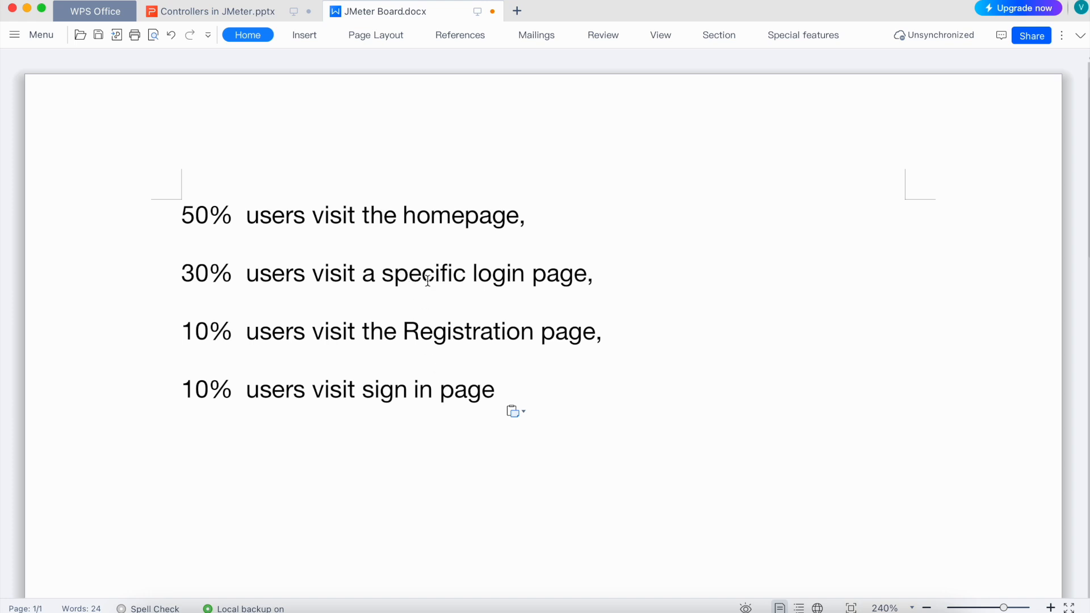
- Replace the word "login" with "Product" in the 30% line of the JMeter Board document
double_click(497, 273)
text(Product)
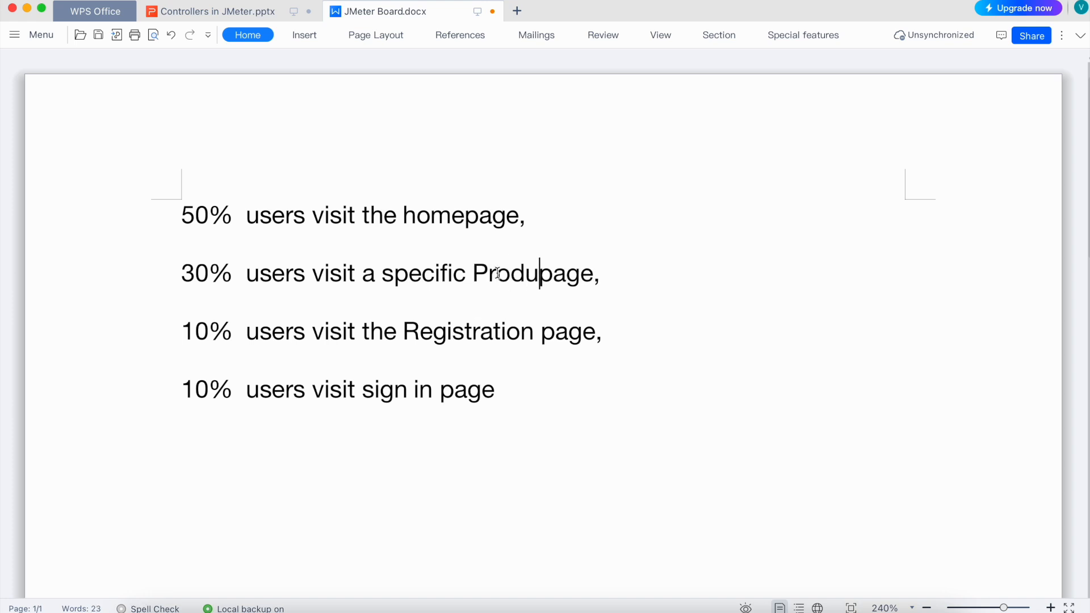
- Switch to the browser, open the Fish category page on JPetStore, and copy its URL
key(super+Tab)
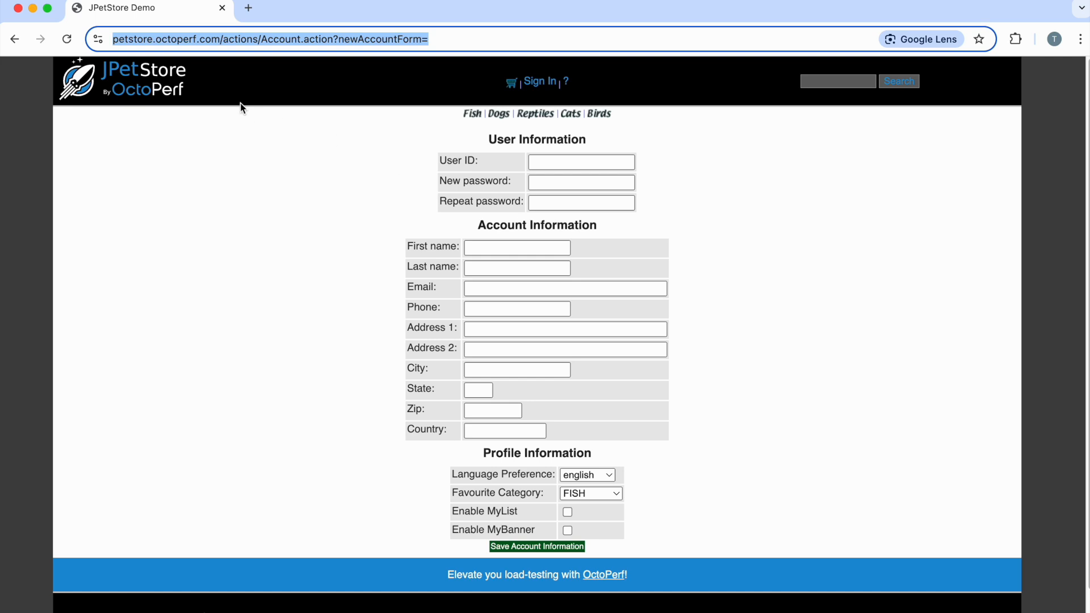
click(155, 82)
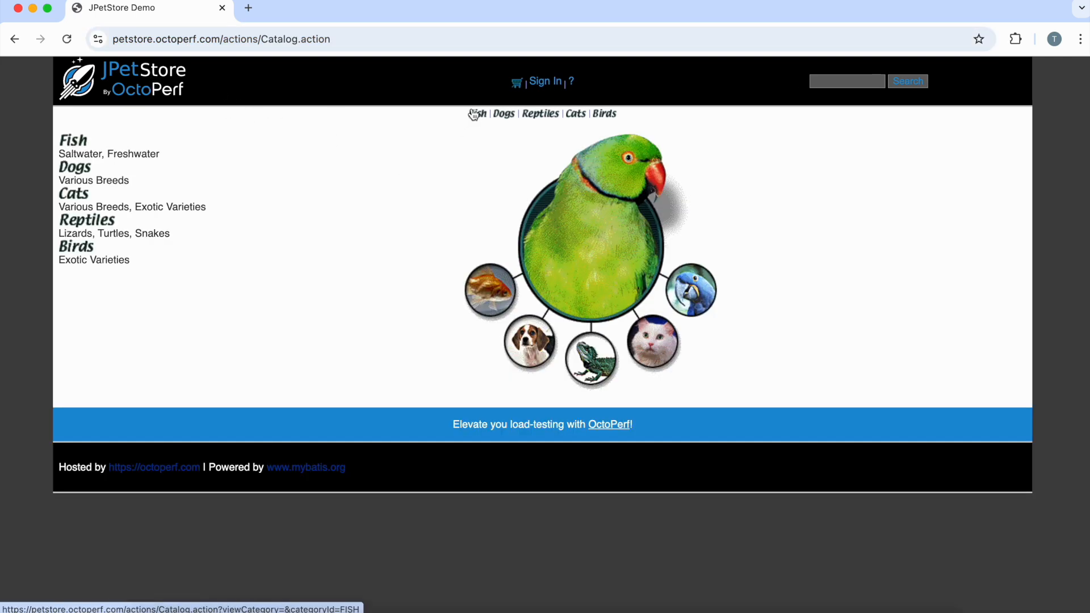
click(475, 114)
click(505, 116)
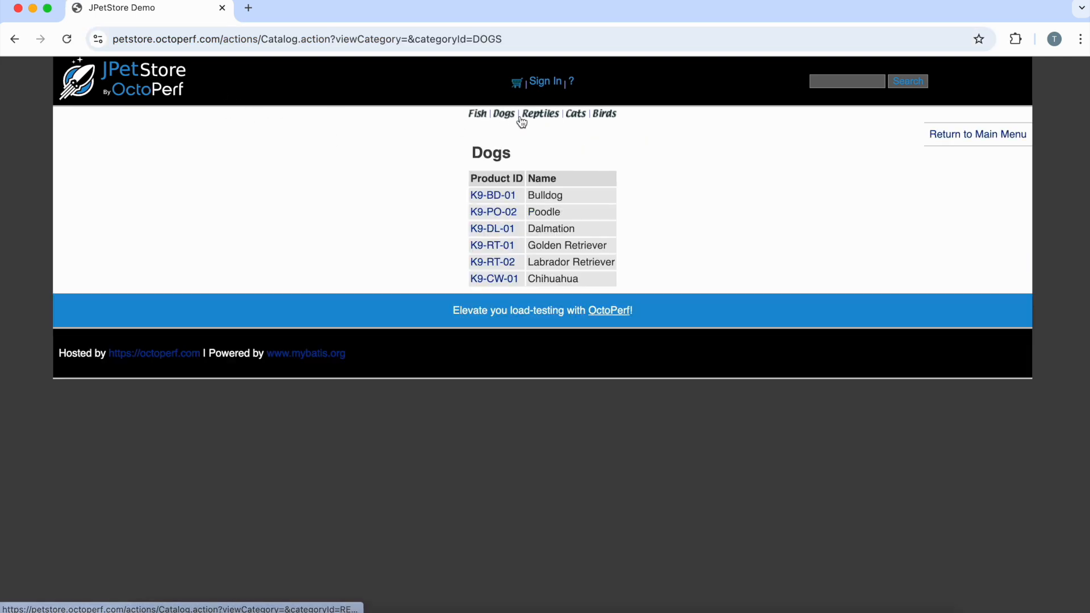
click(476, 115)
click(500, 38)
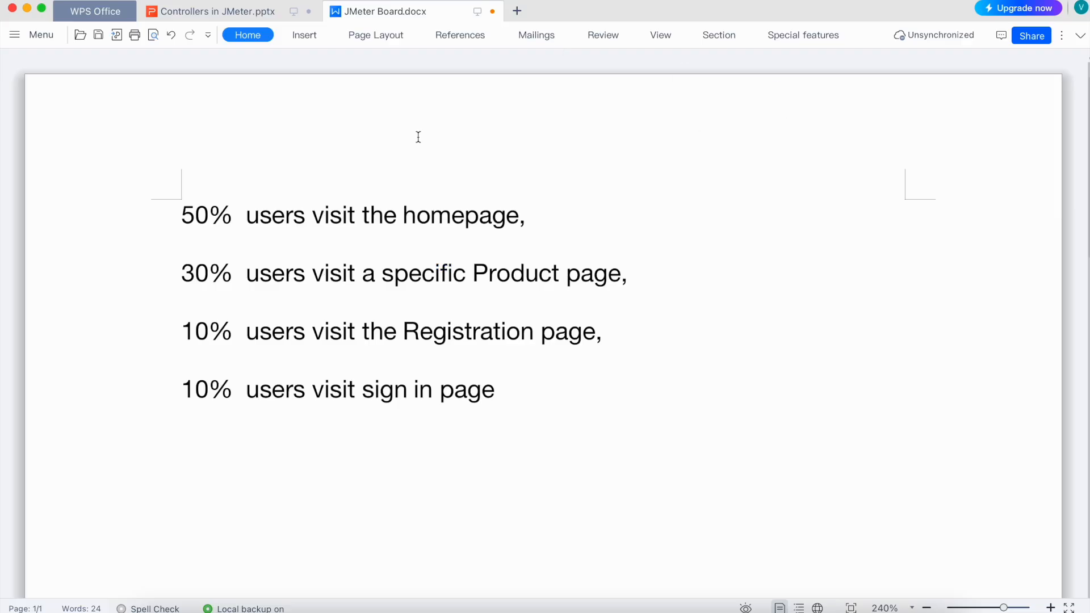
- Switch to JMeter and rename the Login Page request under Throughput Controller2 to Product Page1
click(818, 611)
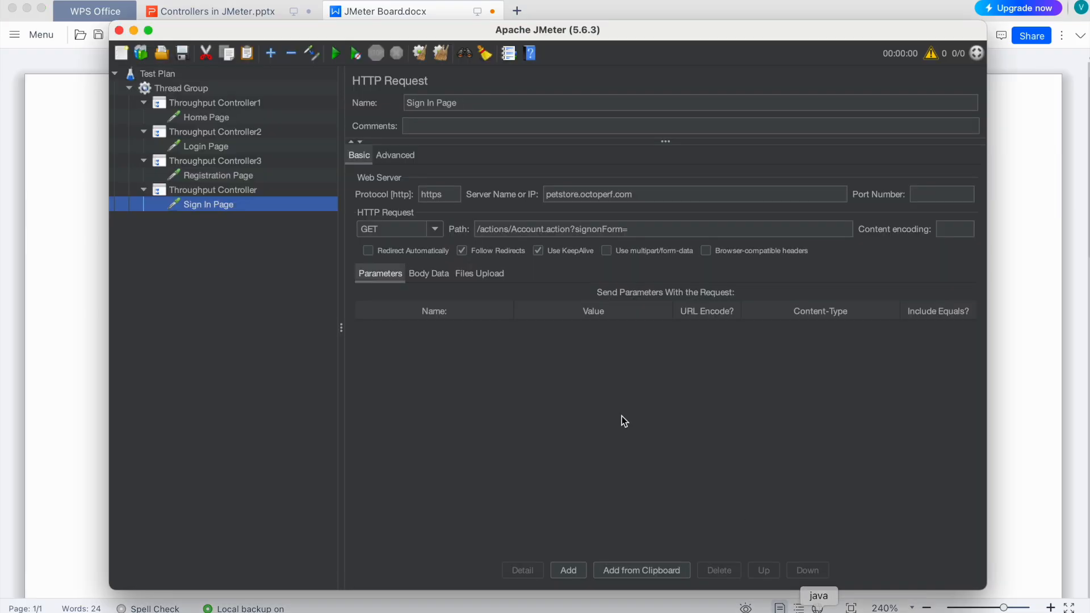
click(207, 145)
click(210, 131)
click(214, 146)
click(418, 103)
text(Product Page)
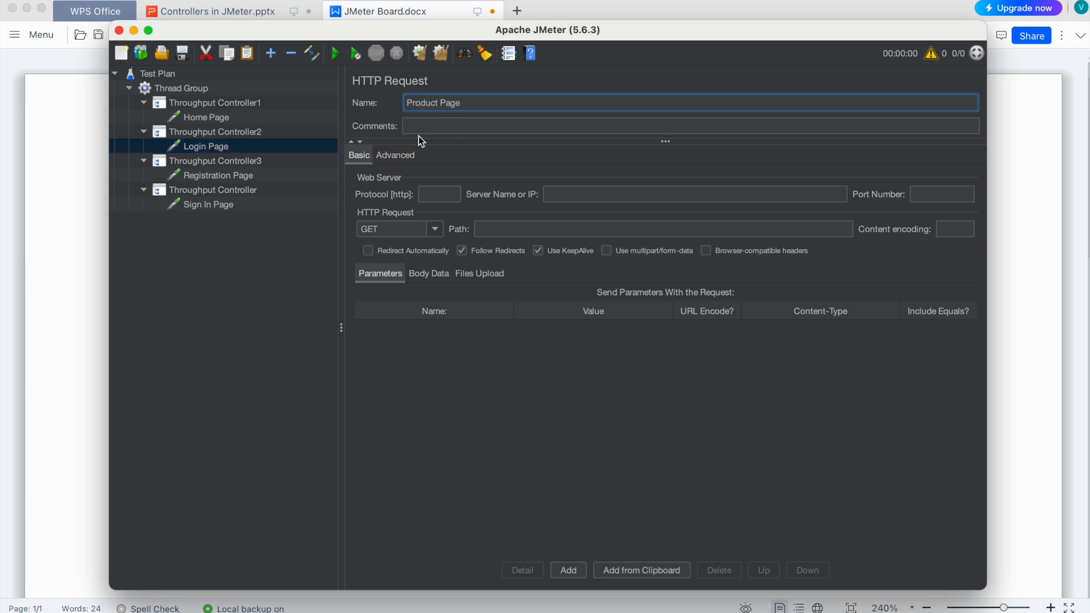
text(s)
click(214, 148)
click(478, 103)
key(BackSpace)
click(240, 156)
click(222, 149)
- Split the copied Fish URL in Product Page1 into protocol https, server petstore.octoperf.com and path /actions/Catalog.action?viewCategory=&categoryId=FISH
click(598, 188)
key(ctrl+v)
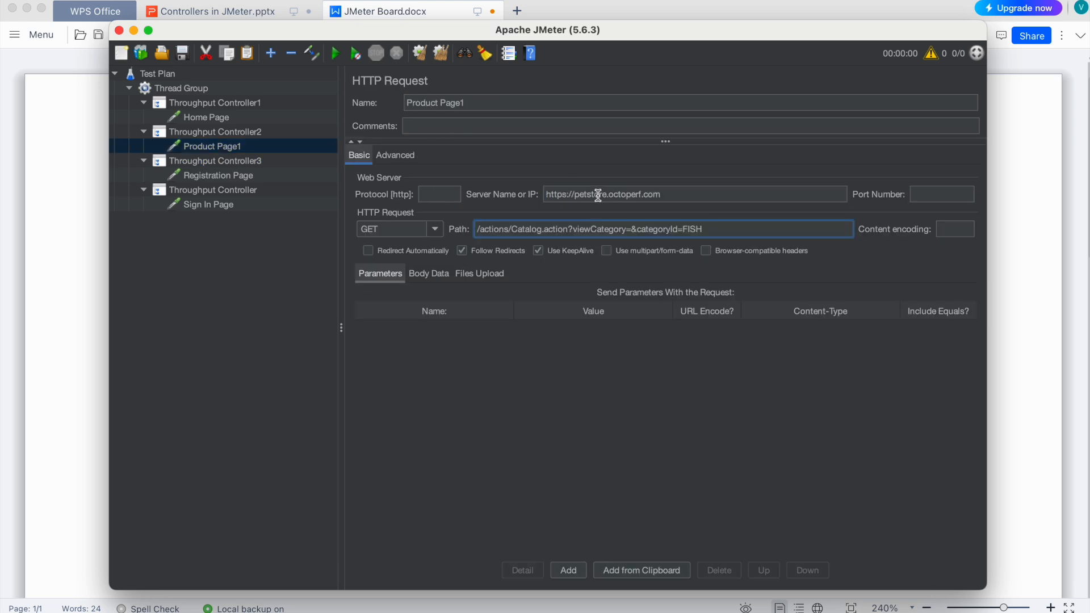
double_click(558, 195)
key(ctrl+x)
click(437, 194)
key(ctrl+v)
drag(554, 192, 534, 197)
key(BackSpace)
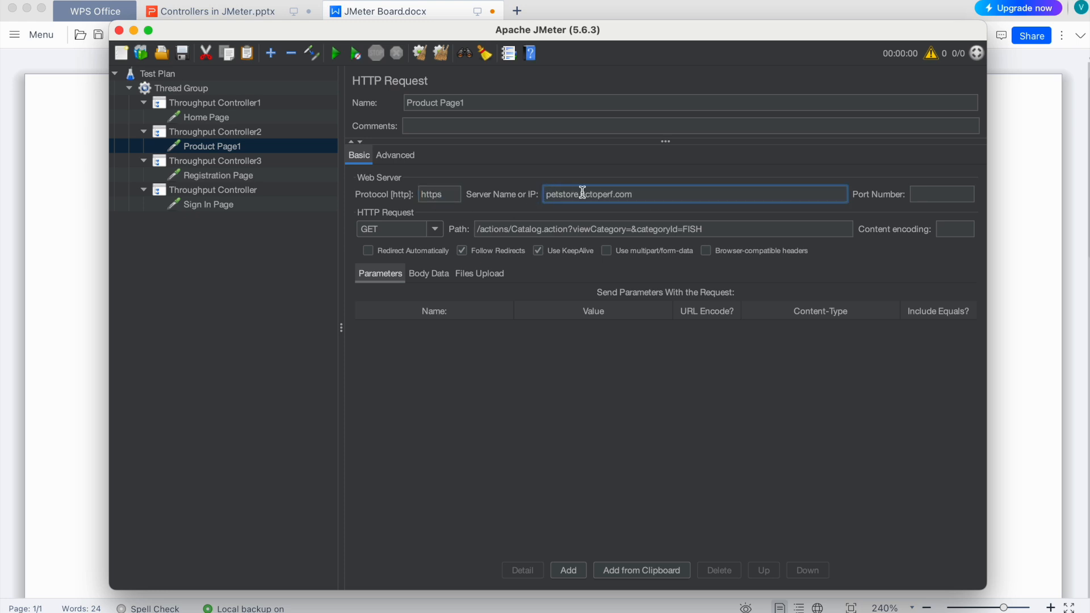
- Duplicate the Product Page1 request under Throughput Controller2 and name the copy Product Page2
click(294, 296)
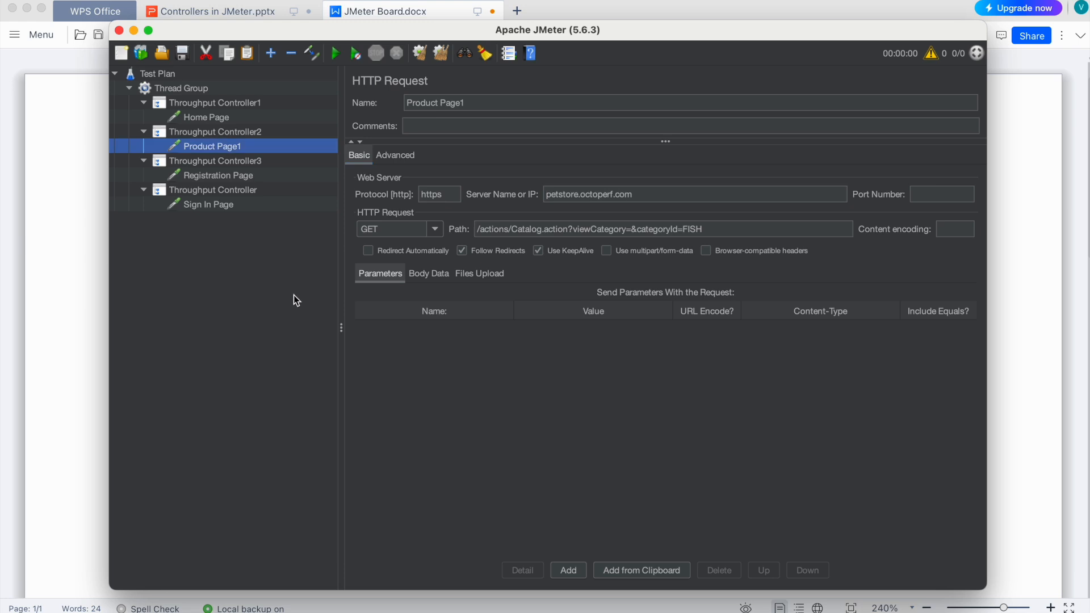
click(229, 133)
key(ctrl+v)
click(238, 161)
click(496, 102)
key(BackSpace)
text(2)
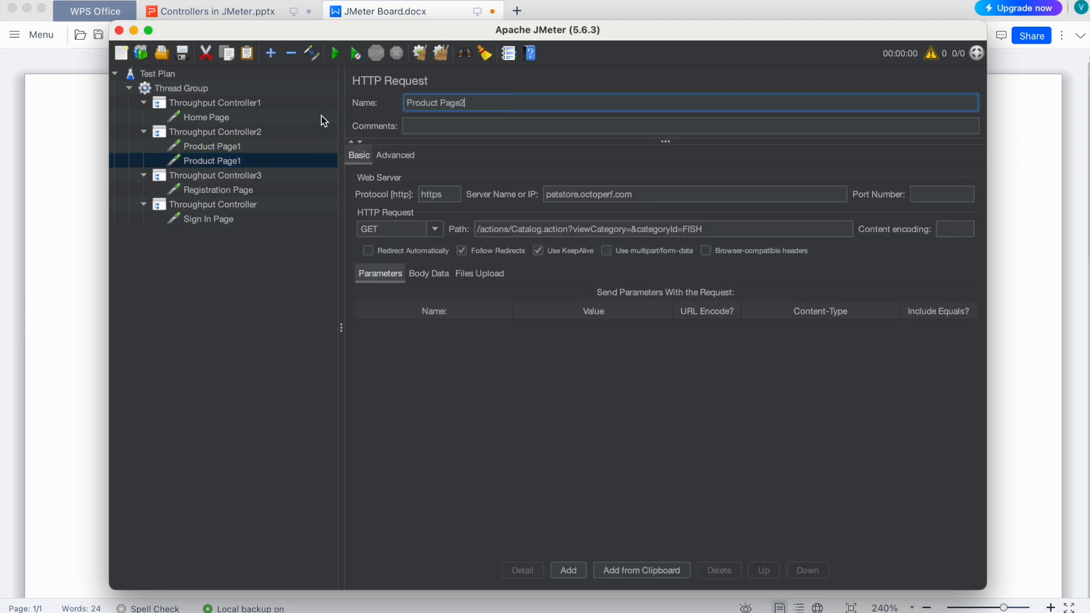
- Add another copy of Product Page1 under Throughput Controller2, name it Product Page3, and check the product categories on JPetStore
click(225, 134)
key(ctrl+v)
click(246, 175)
click(523, 98)
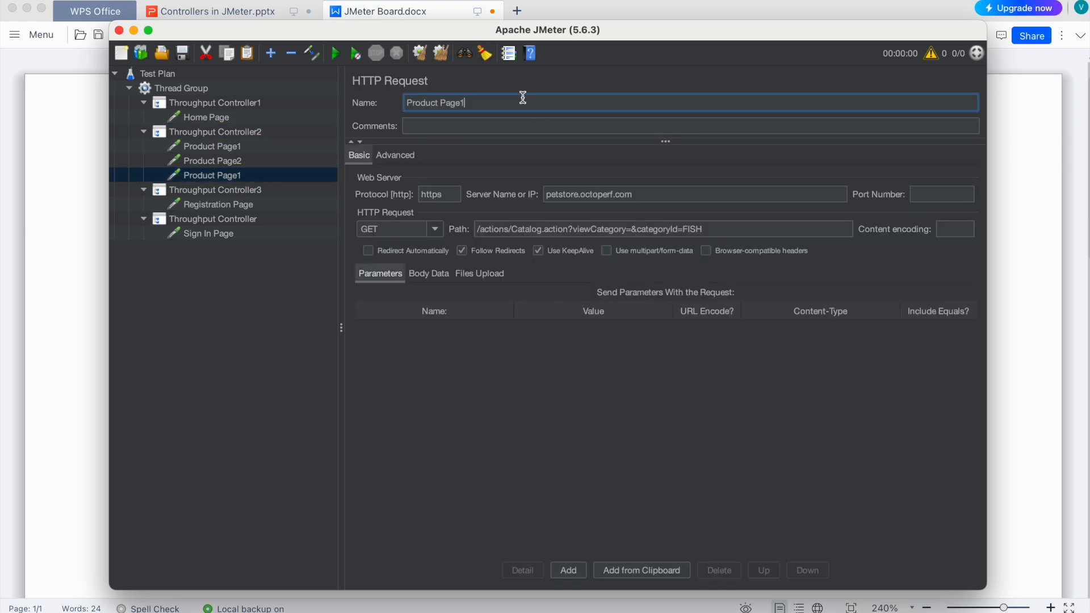
click(1012, 363)
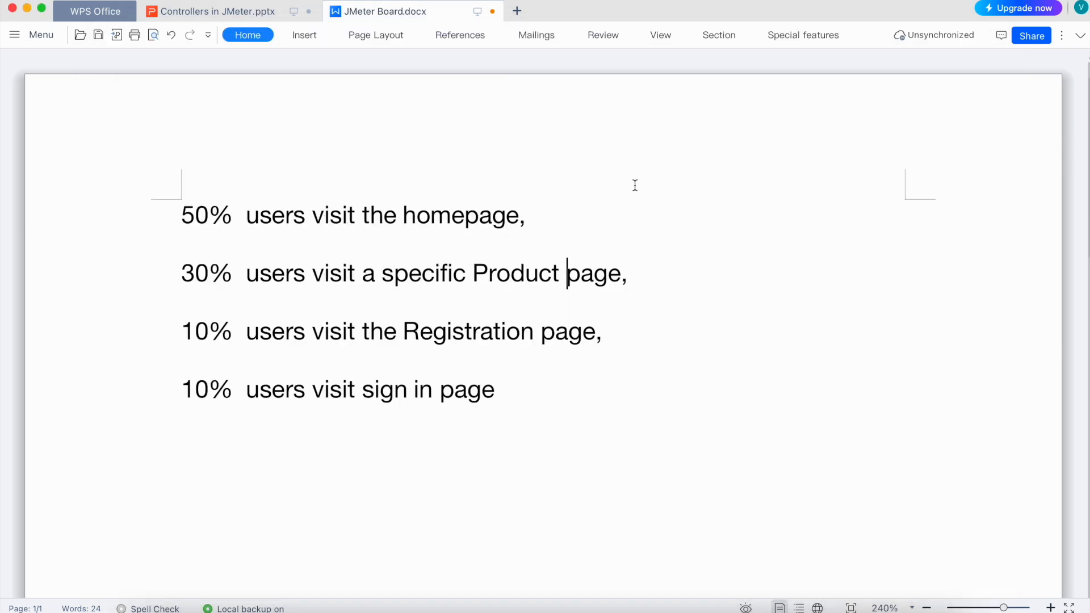
click(598, 608)
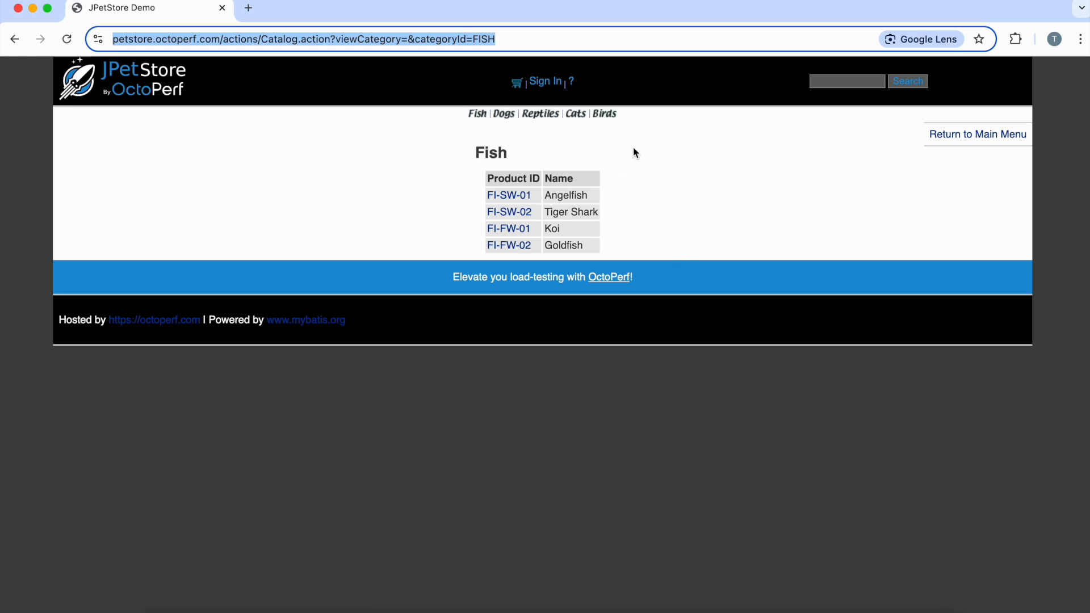
key(super+Tab)
key(super+Tab)
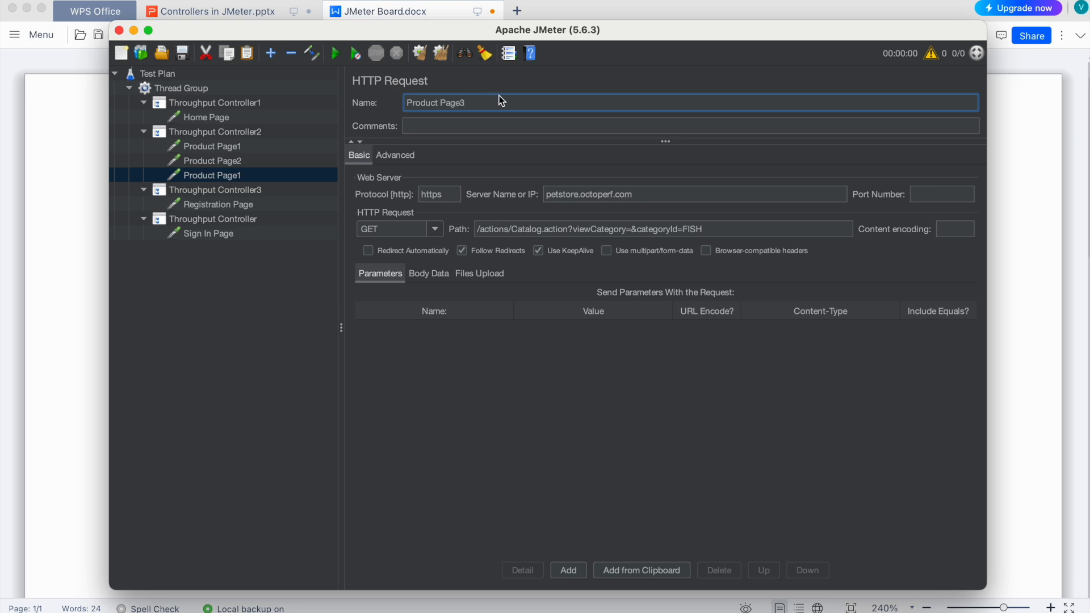
click(225, 220)
click(225, 173)
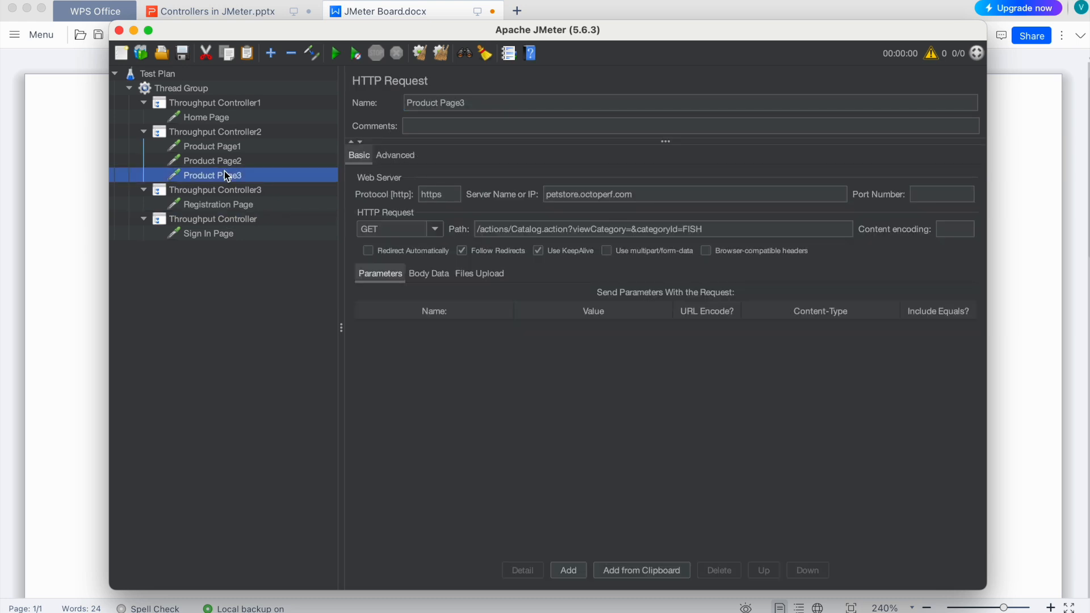
- Paste a further product request copy under Throughput Controller2 and name it Product Page4
click(209, 131)
key(ctrl+v)
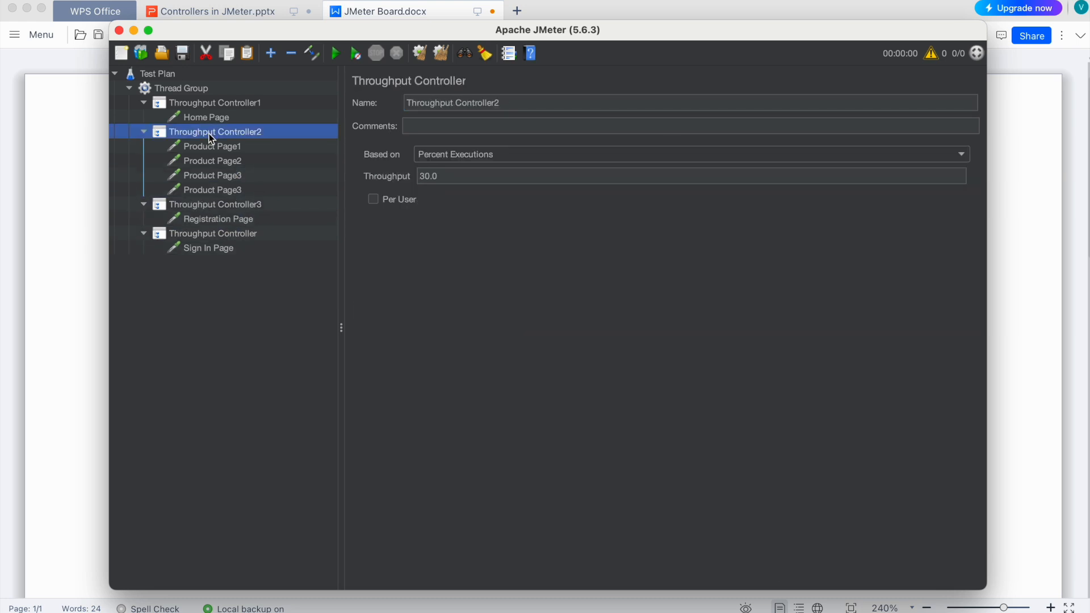
click(239, 190)
click(501, 103)
key(BackSpace)
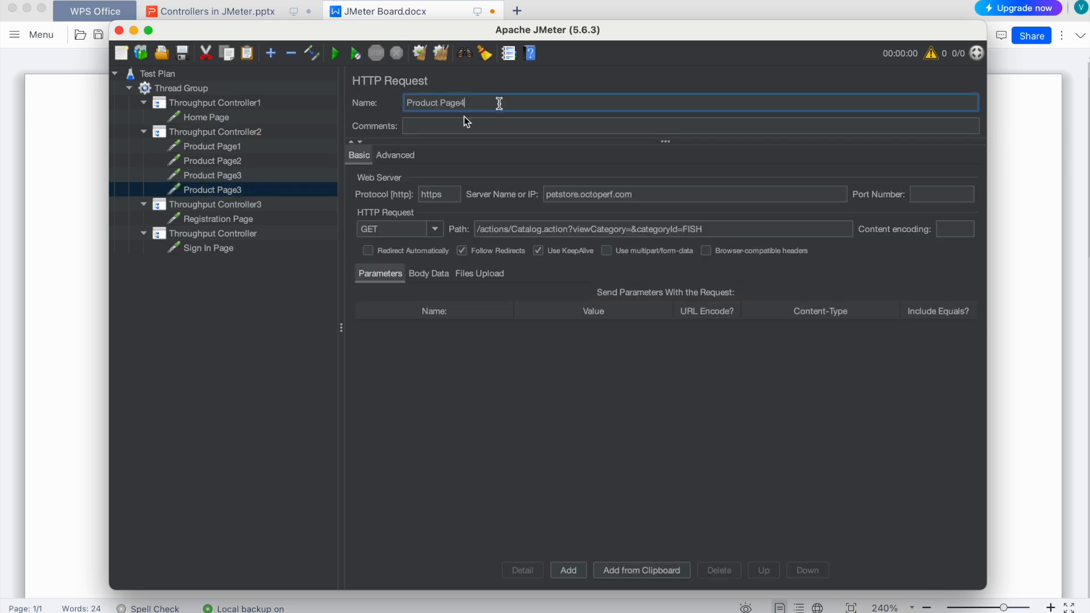
click(258, 278)
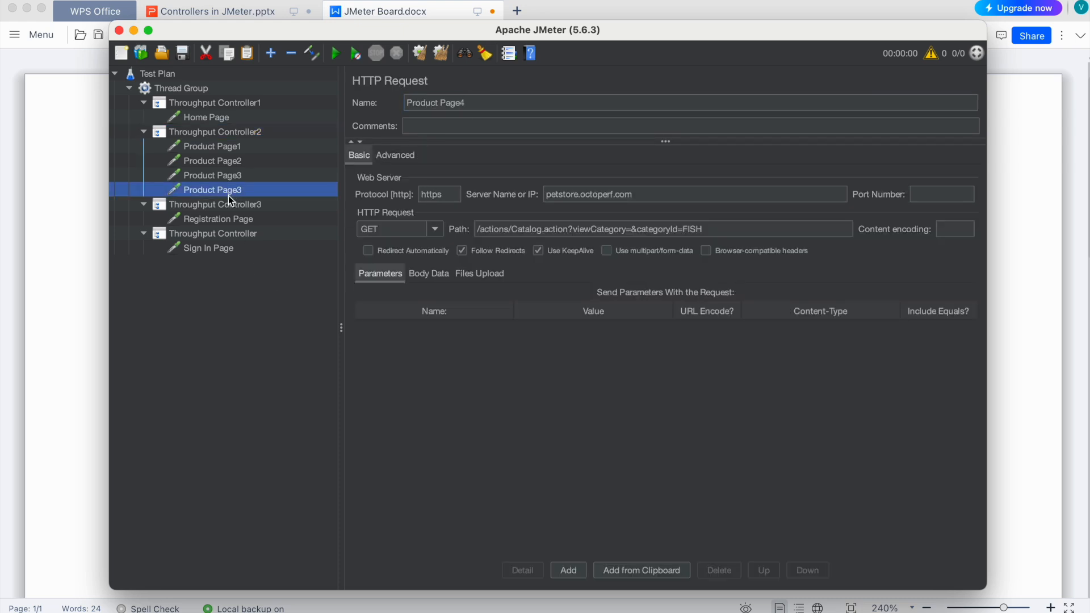
- Copy the Product Page4 request, paste it under Throughput Controller2, and name the copy Product Page5
key(ctrl+c)
click(224, 135)
key(ctrl+v)
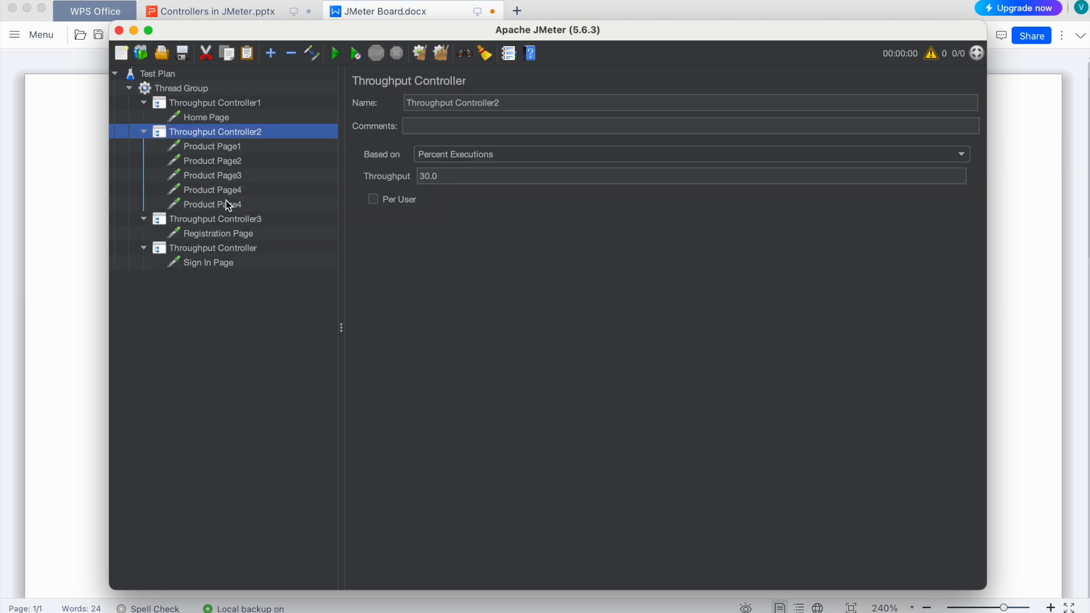
click(225, 206)
click(488, 102)
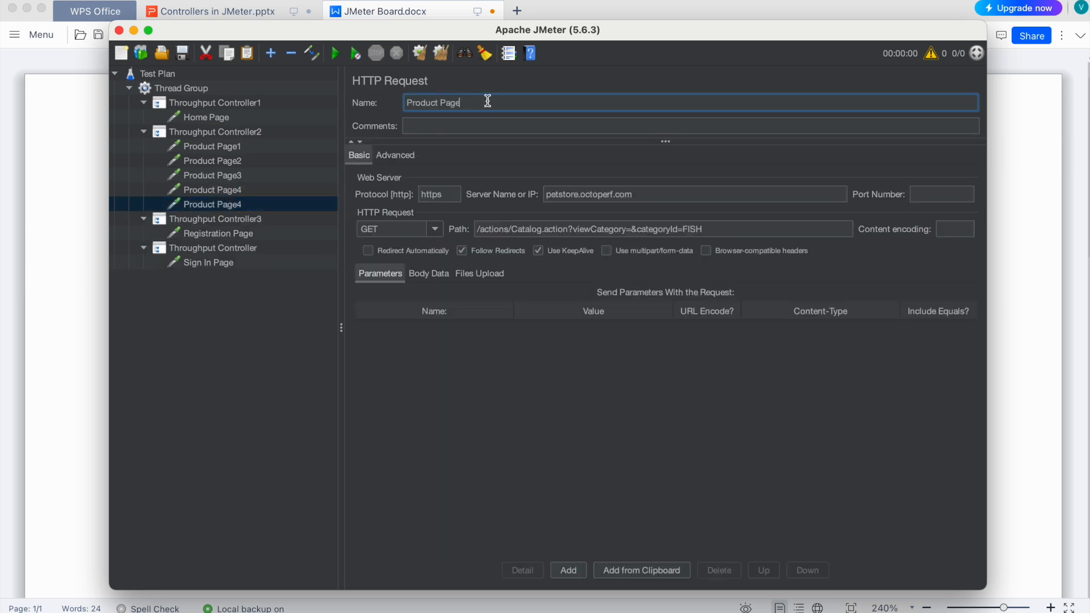
- Switch to the JMeter Board document and make "Product page," in the 30% line bold
click(61, 280)
click(91, 283)
click(395, 273)
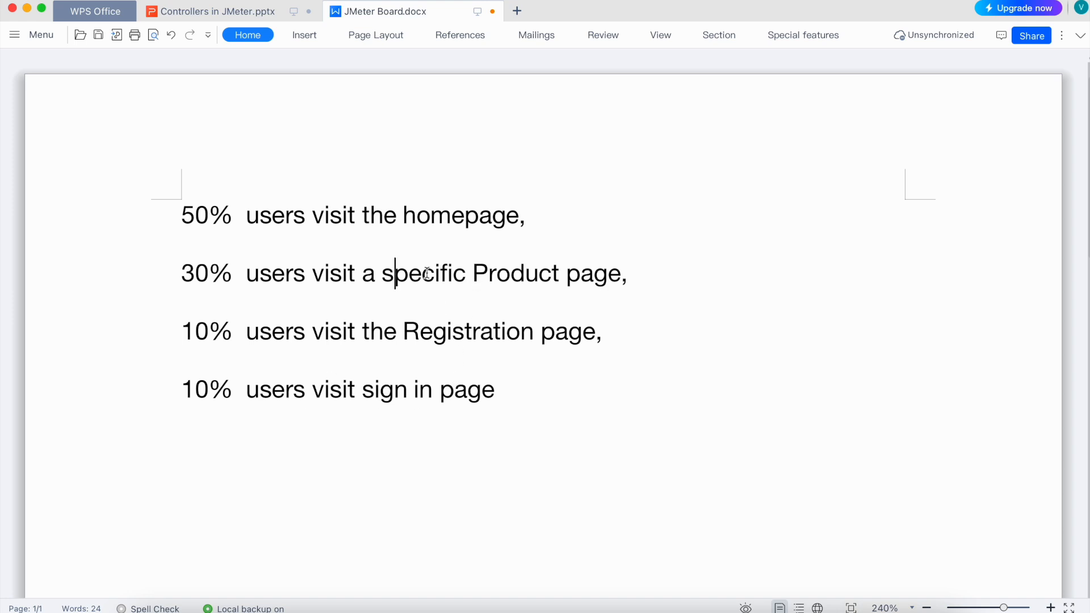
drag(472, 275, 643, 278)
key(super+b)
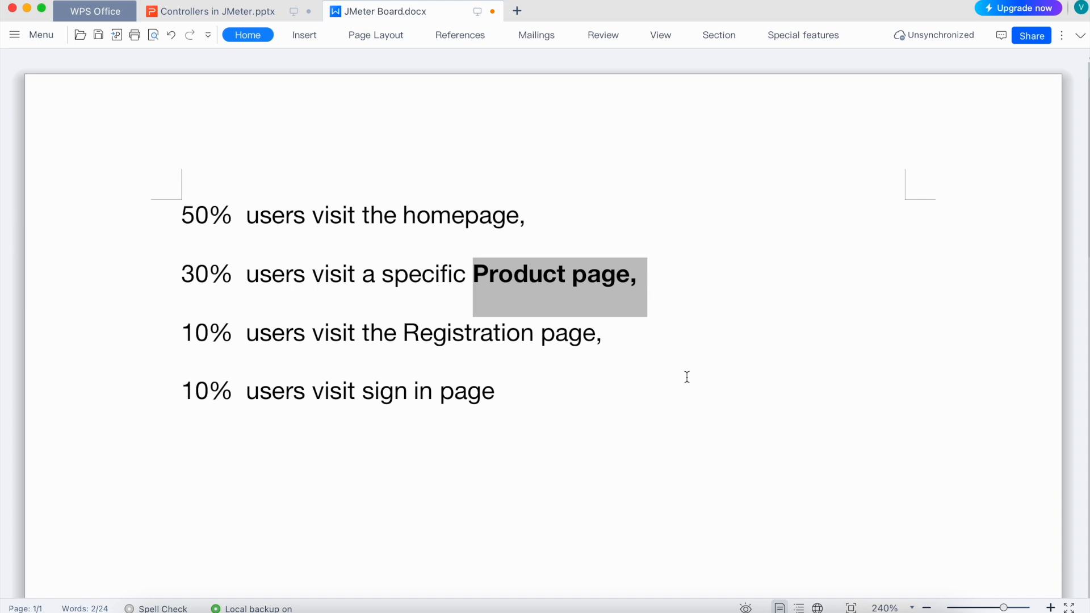
click(686, 377)
- Copy the categoryId value DOGS from the JPetStore Dogs page URL and replace FISH with it in Product Page2's path in JMeter
key(super+Tab)
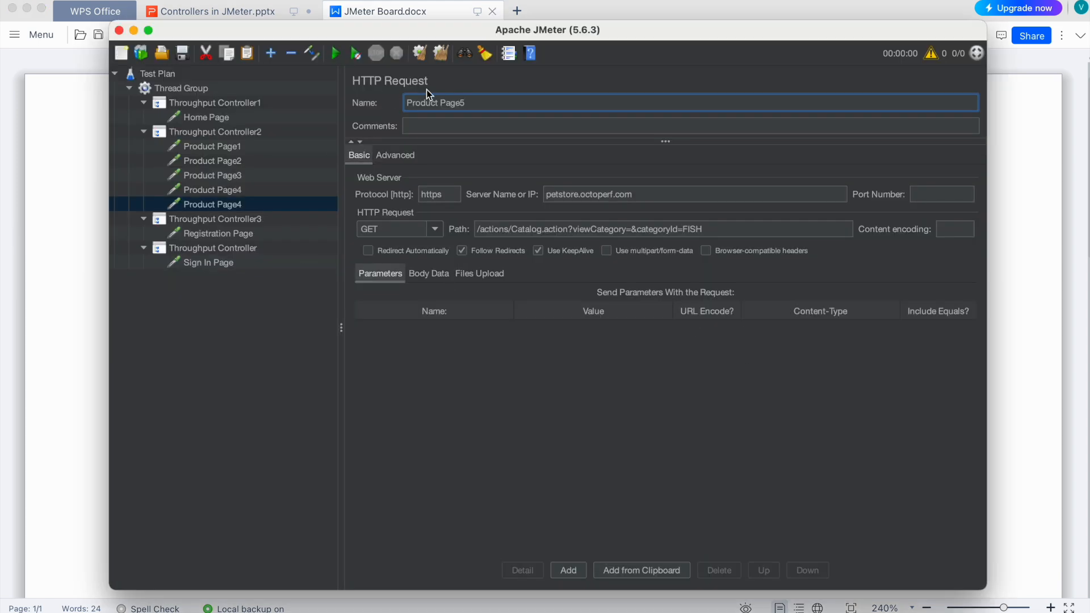
click(231, 162)
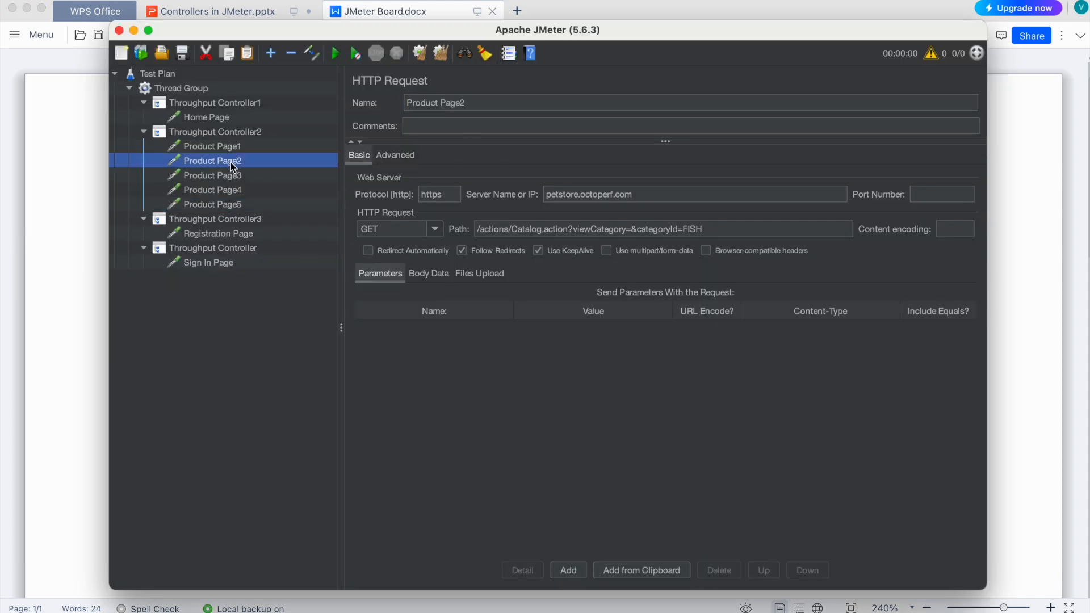
click(68, 183)
click(598, 611)
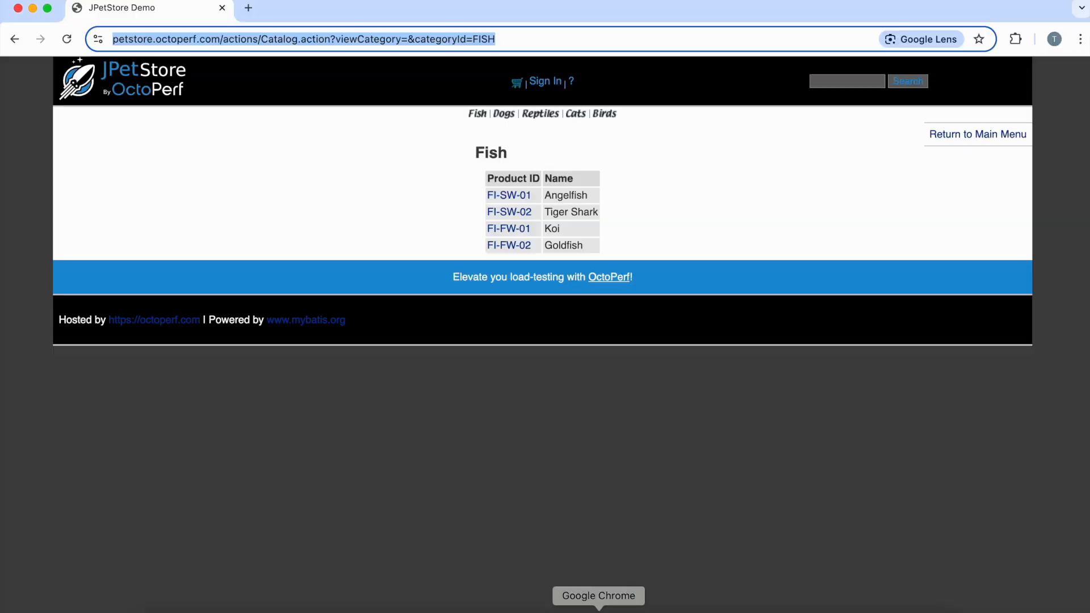
click(502, 113)
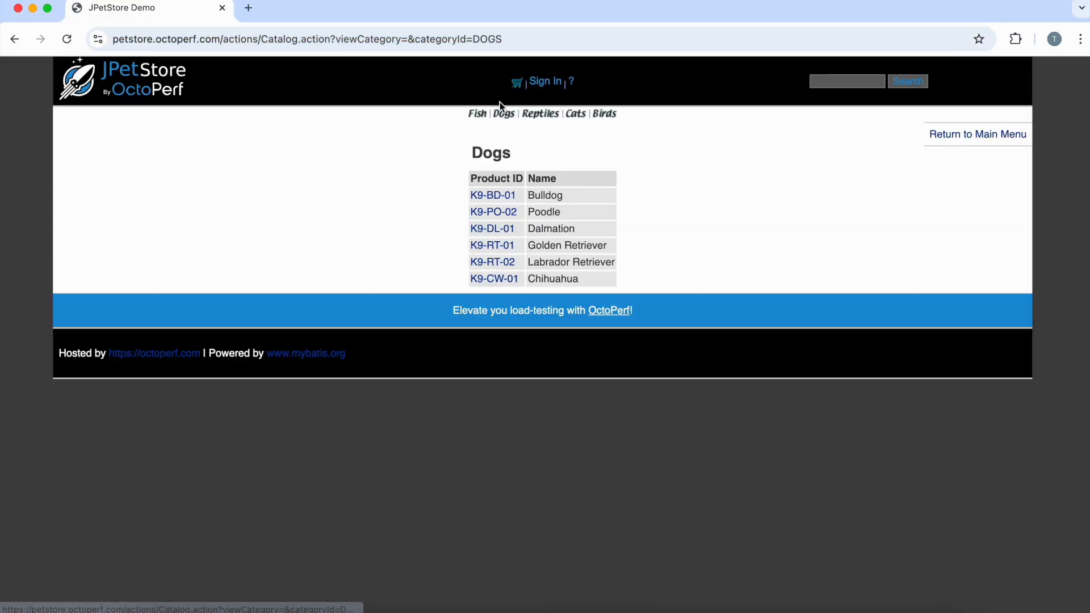
click(500, 48)
double_click(511, 39)
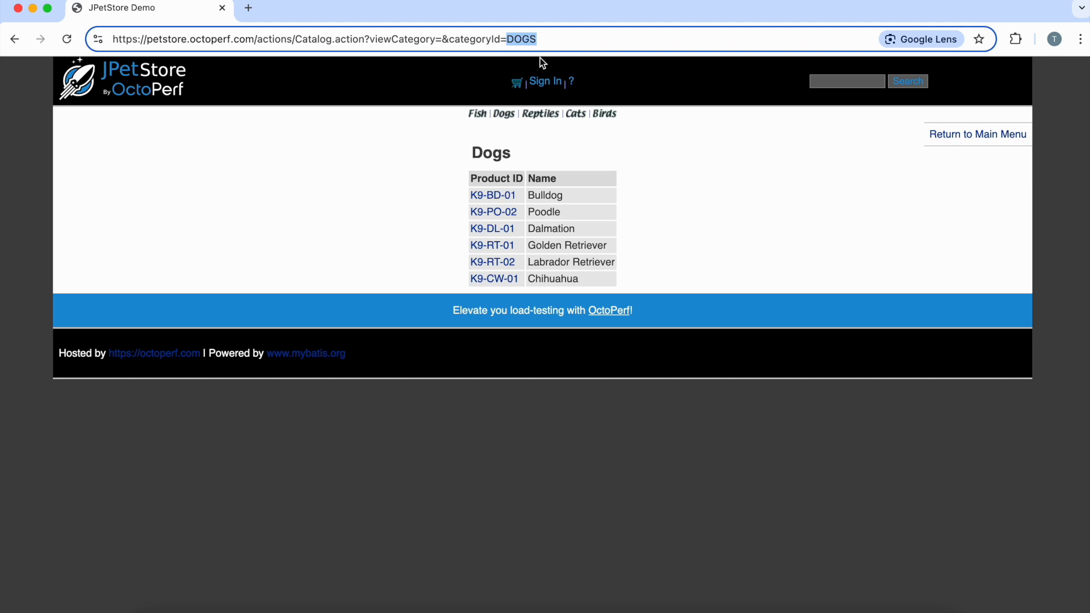
click(820, 606)
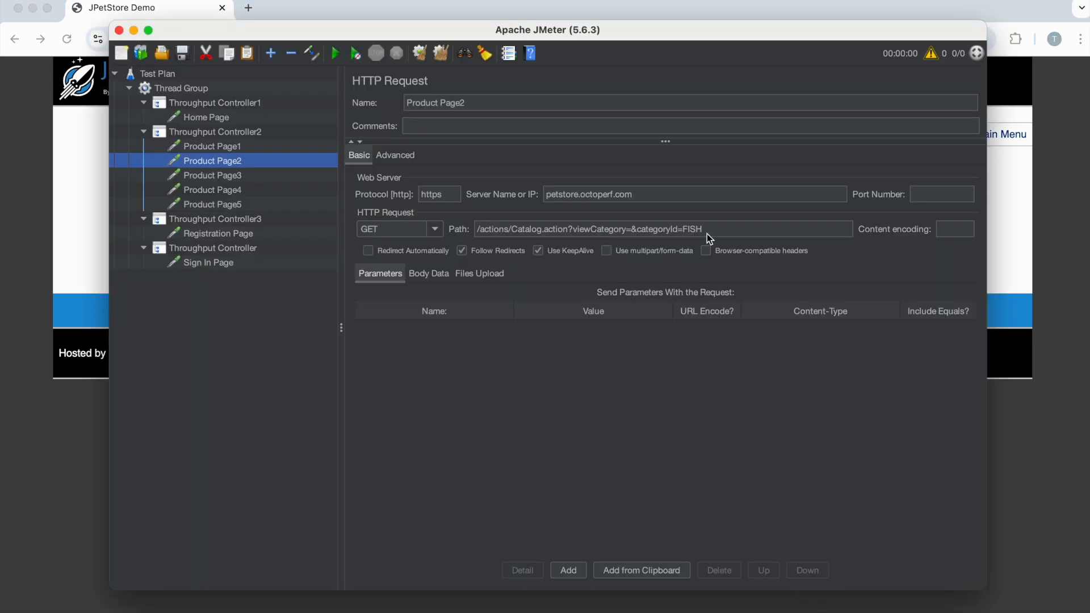
click(691, 228)
double_click(690, 228)
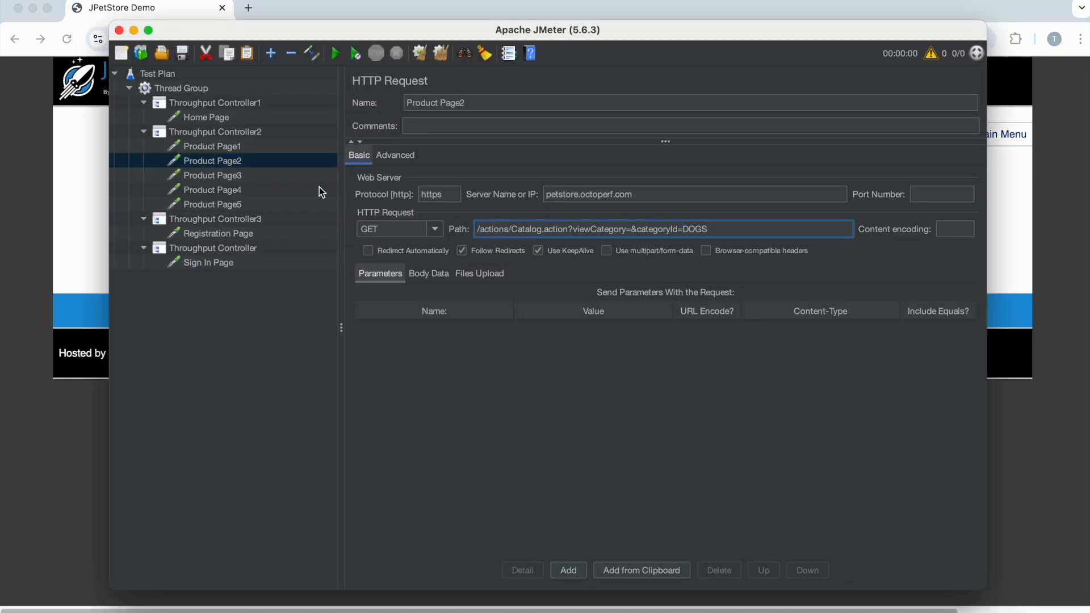
- Copy the categoryId value REPTILES from the JPetStore Reptiles page URL and put it in Product Page3's path in place of FISH
click(242, 175)
key(super+Tab)
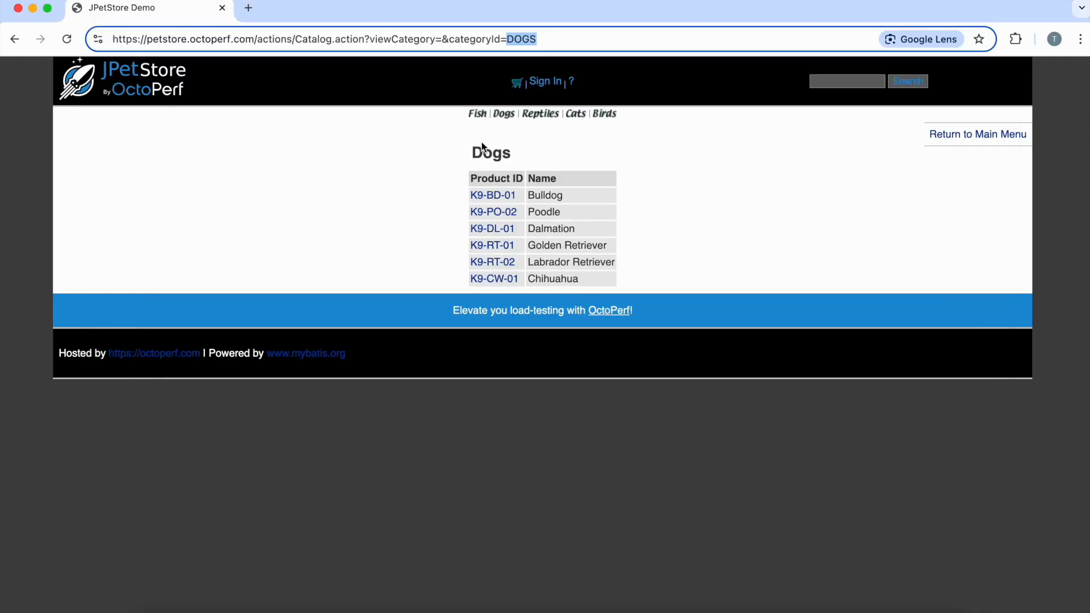
click(537, 114)
double_click(512, 40)
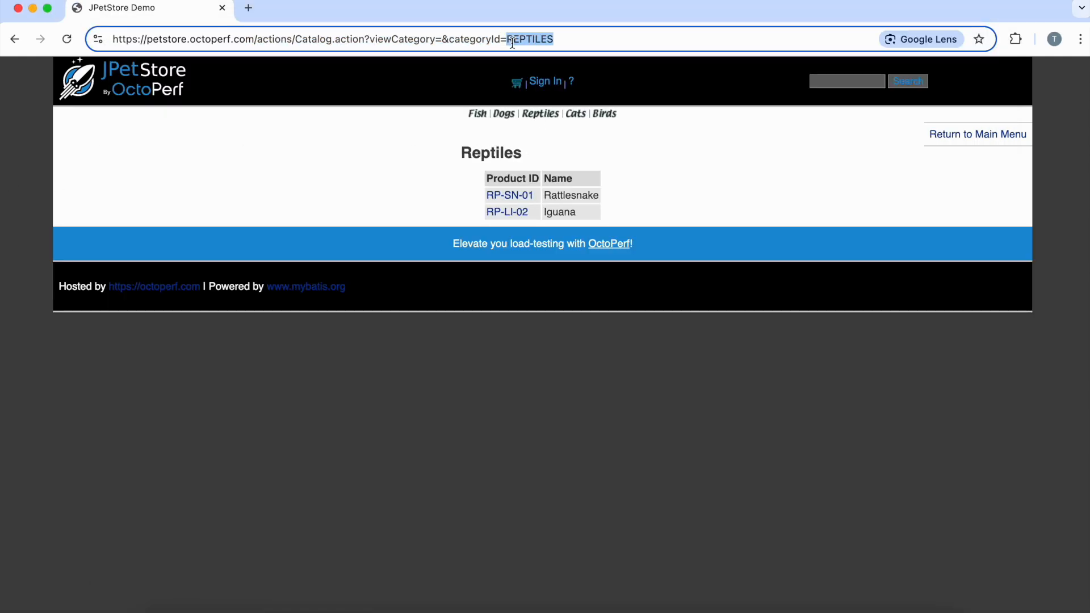
key(super+Tab)
click(696, 227)
key(super+v)
- Replace FISH in Product Page4's path with CATS copied from the JPetStore Cats page URL, and open the Product Page5 request
click(236, 189)
key(super+Tab)
click(578, 117)
double_click(476, 36)
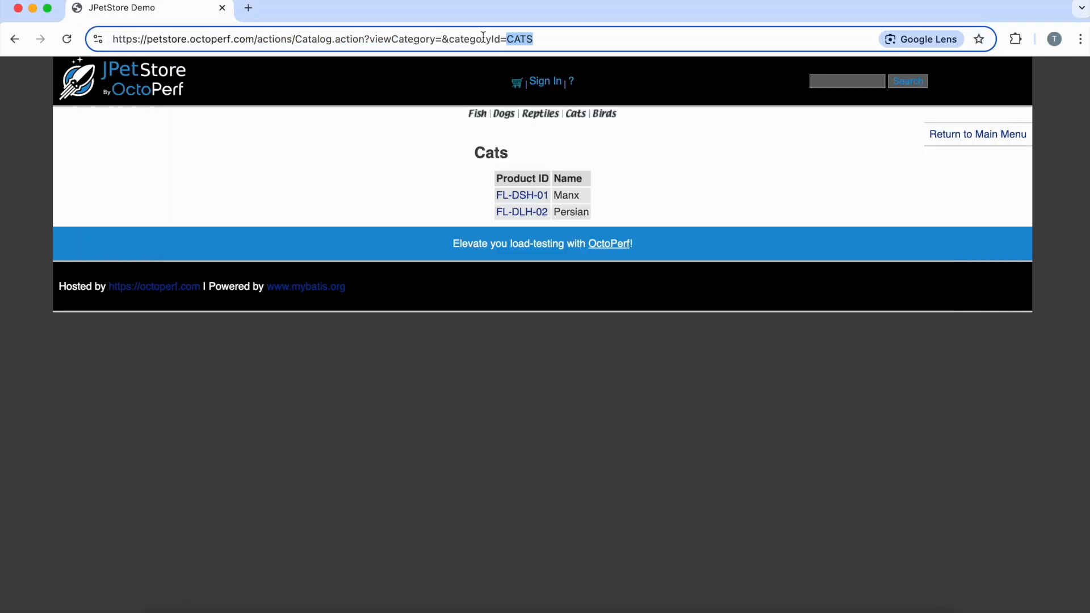
key(super+Tab)
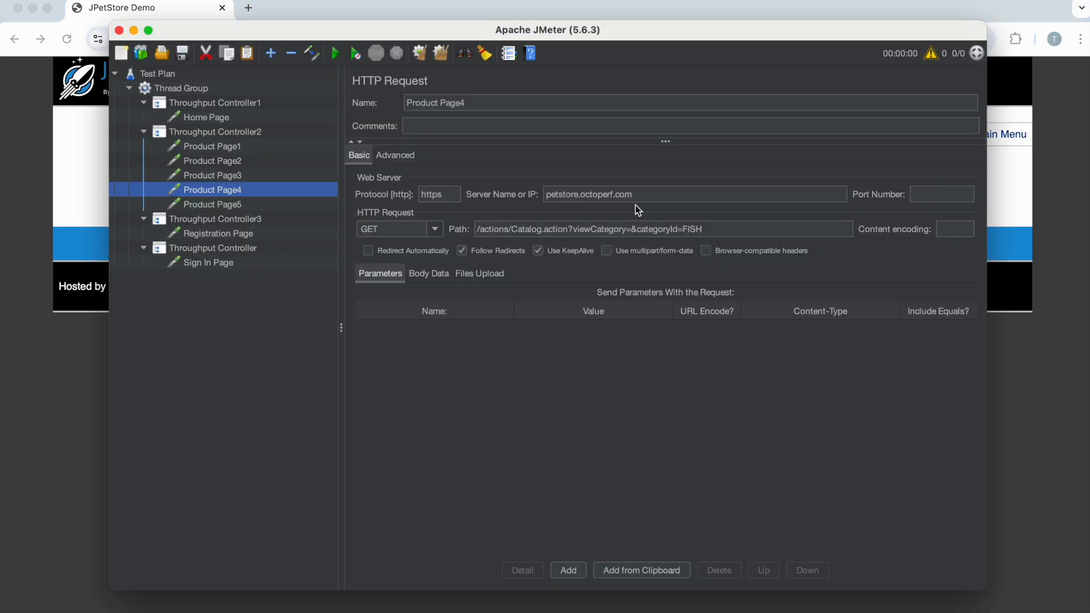
double_click(691, 229)
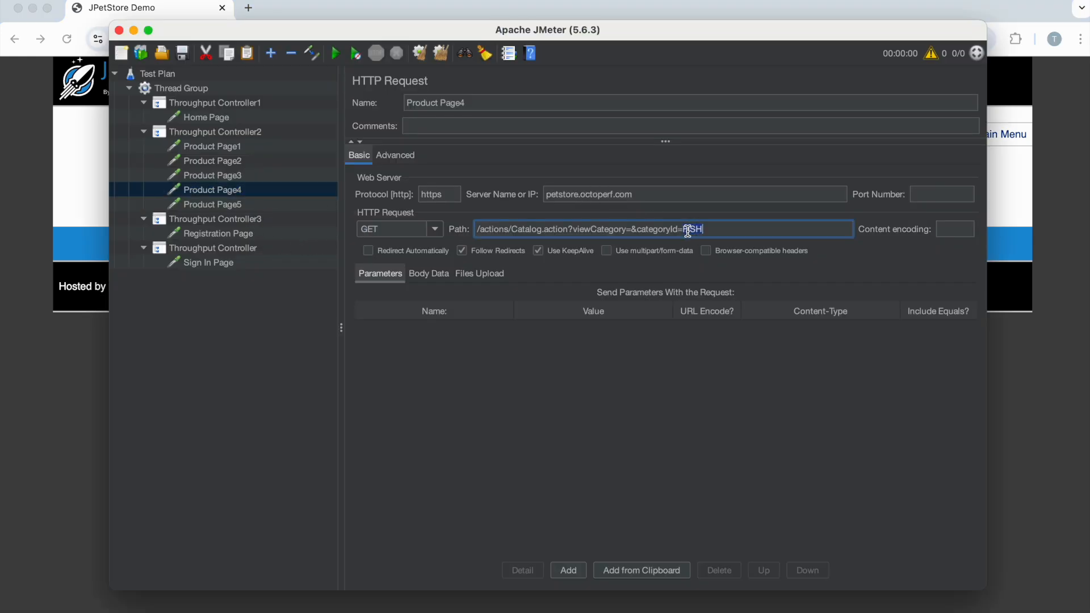
click(232, 206)
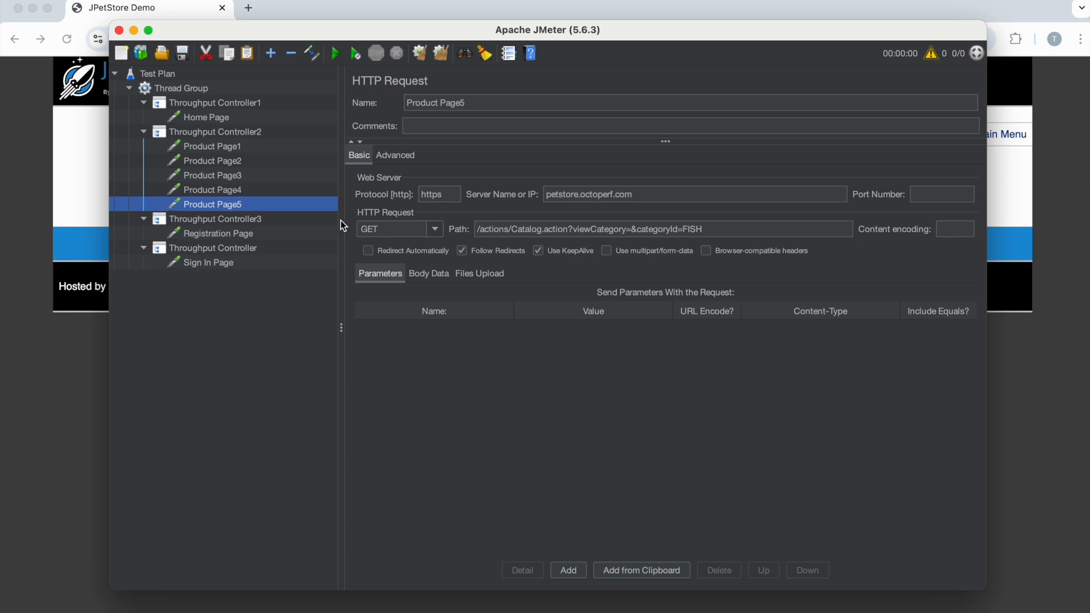
- Copy the categoryId value BIRDS from the JPetStore Birds page URL and replace FISH with it in Product Page5's path in JMeter
key(super+Tab)
click(604, 116)
double_click(487, 42)
key(super+c)
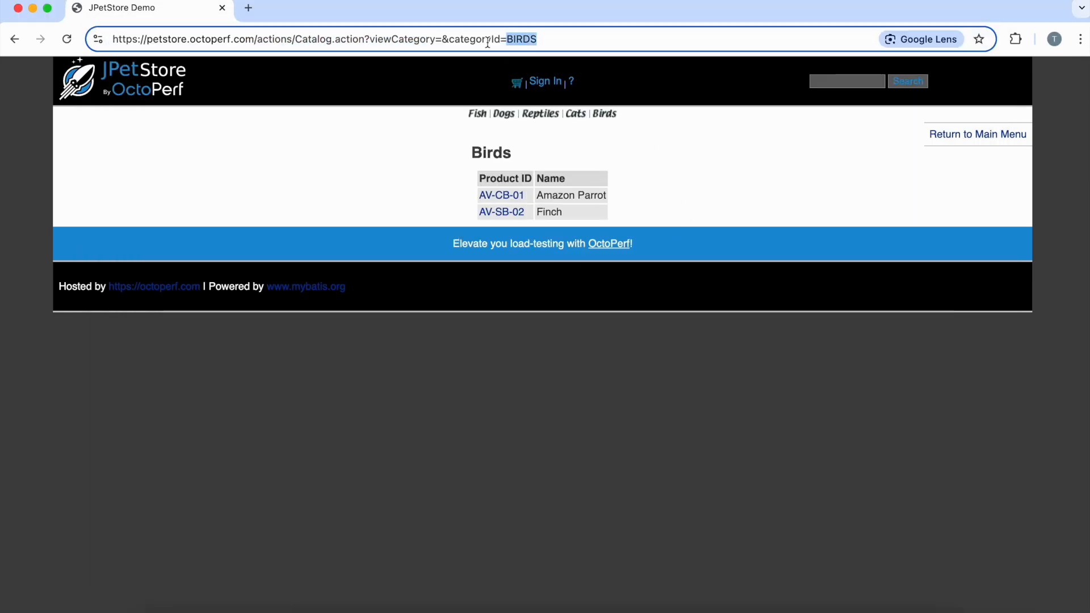
key(super+Tab)
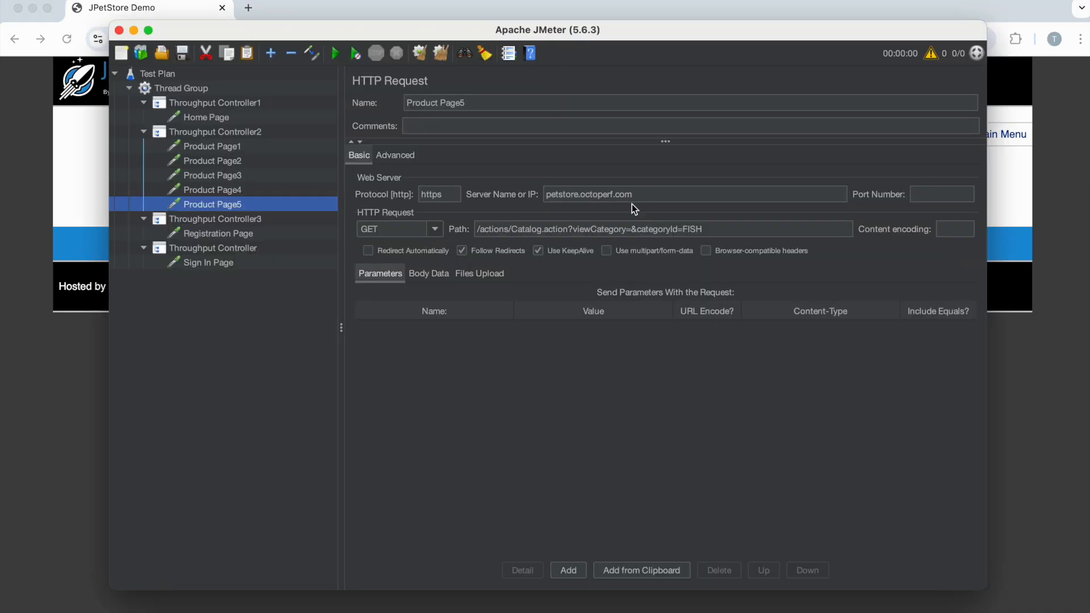
double_click(693, 229)
key(super+v)
click(697, 413)
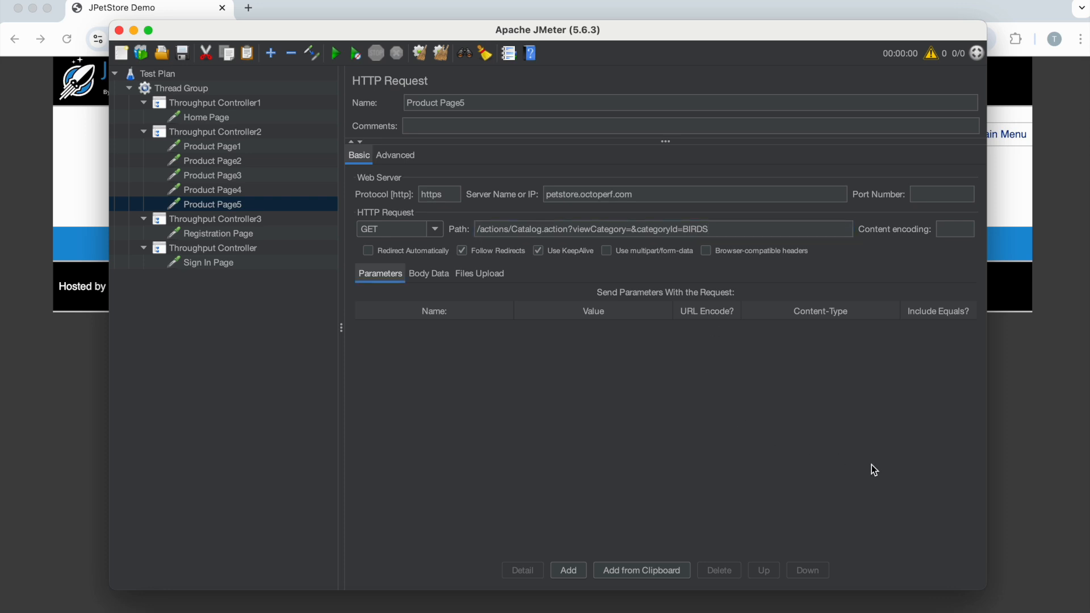
- Review the Home Page request, the throughput settings of all four Throughput Controllers, and the Sign In Page request
click(206, 119)
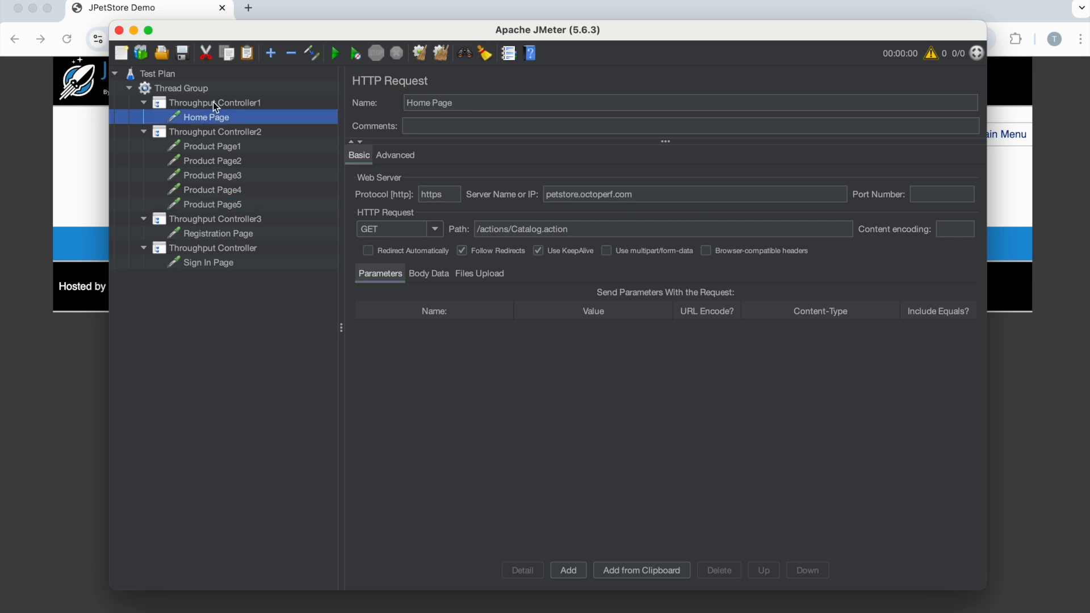
click(213, 102)
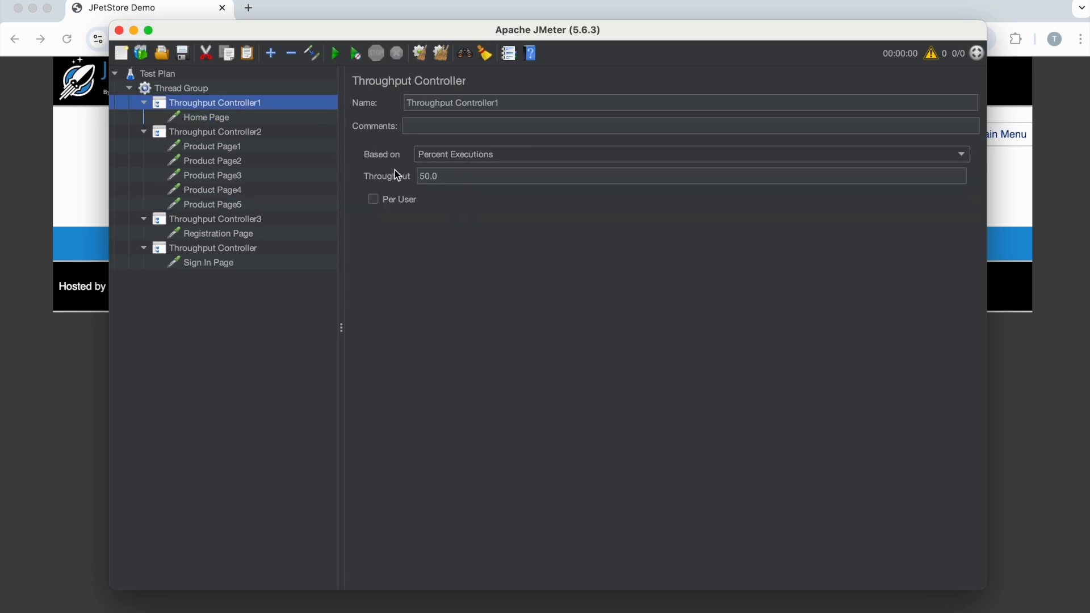
click(219, 133)
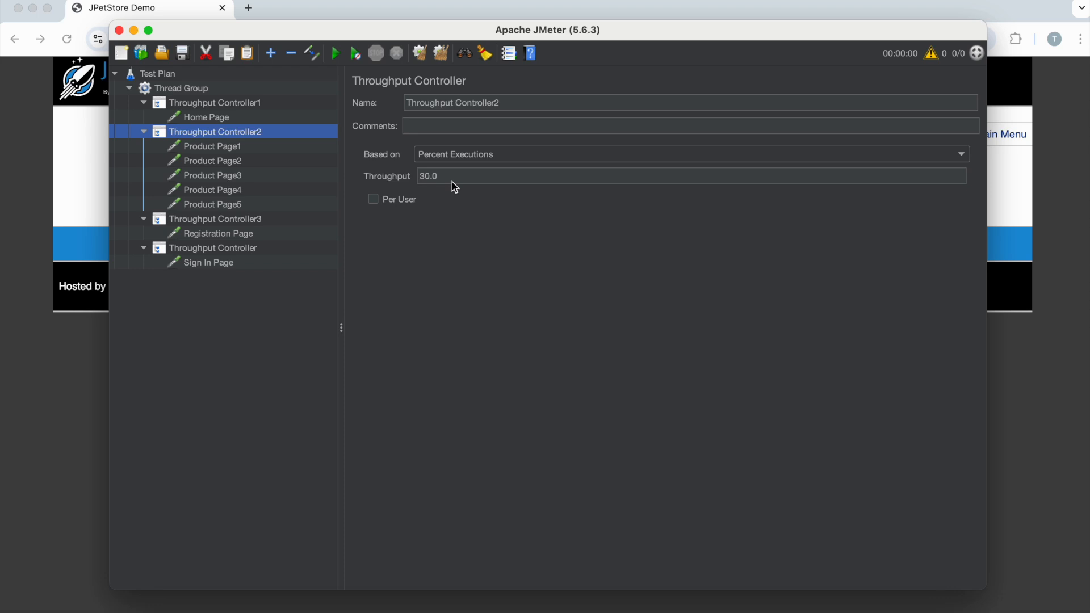
click(223, 219)
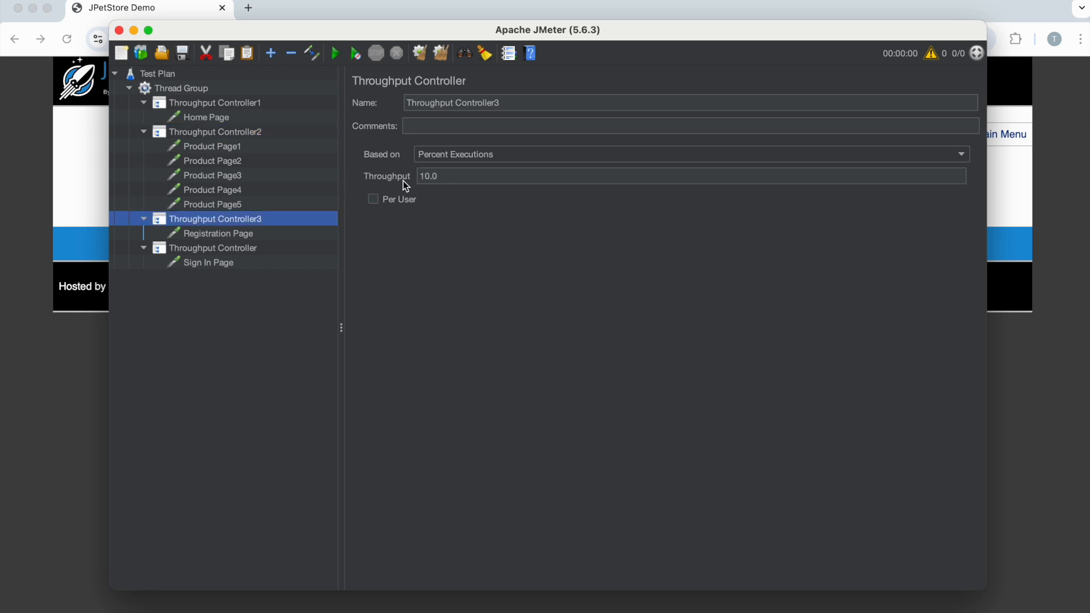
click(222, 250)
click(217, 266)
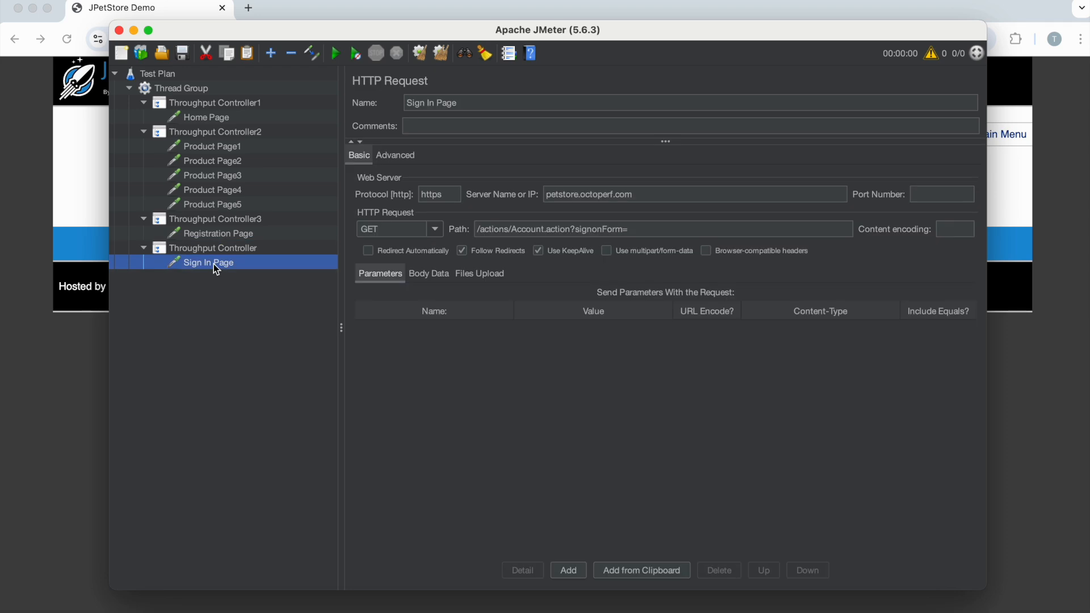
- Add a View Results Tree listener and a Summary Report listener to the Thread Group
right_click(168, 94)
mouse_move(325, 99)
mouse_move(409, 230)
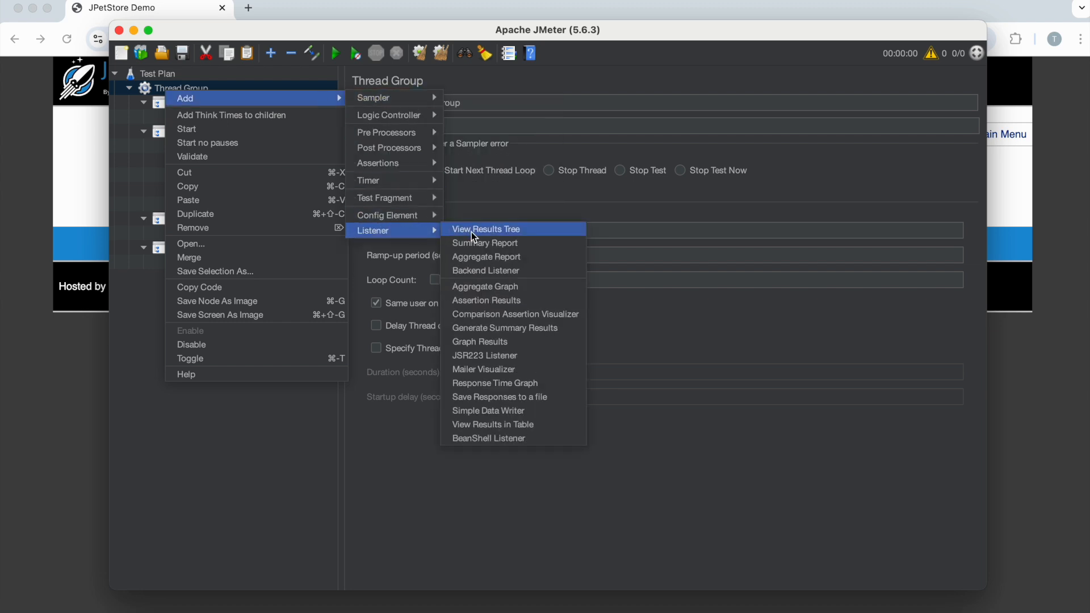
click(471, 232)
right_click(183, 89)
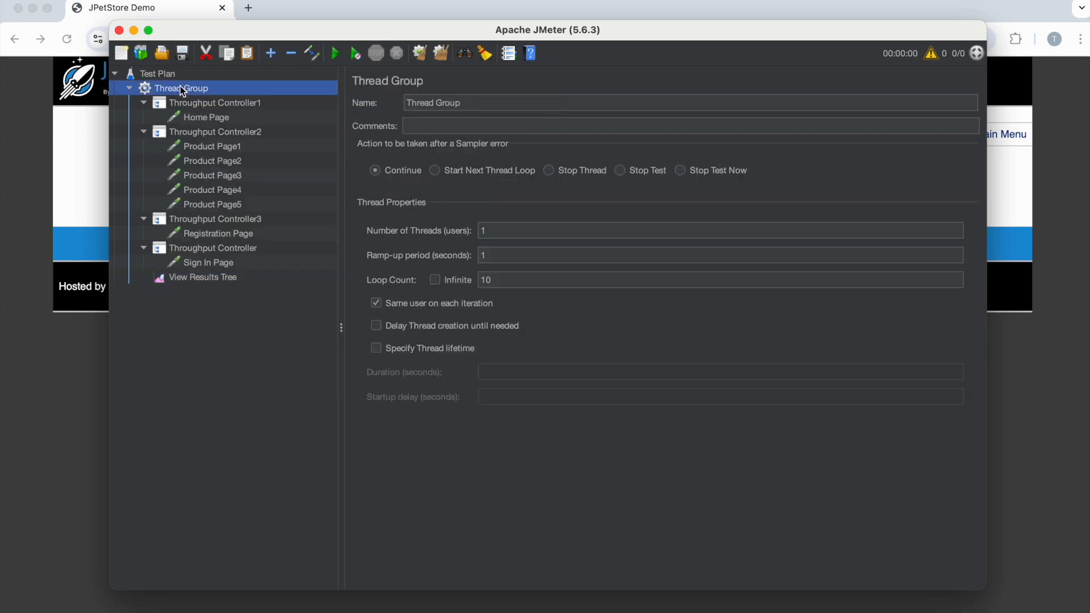
mouse_move(216, 98)
mouse_move(411, 227)
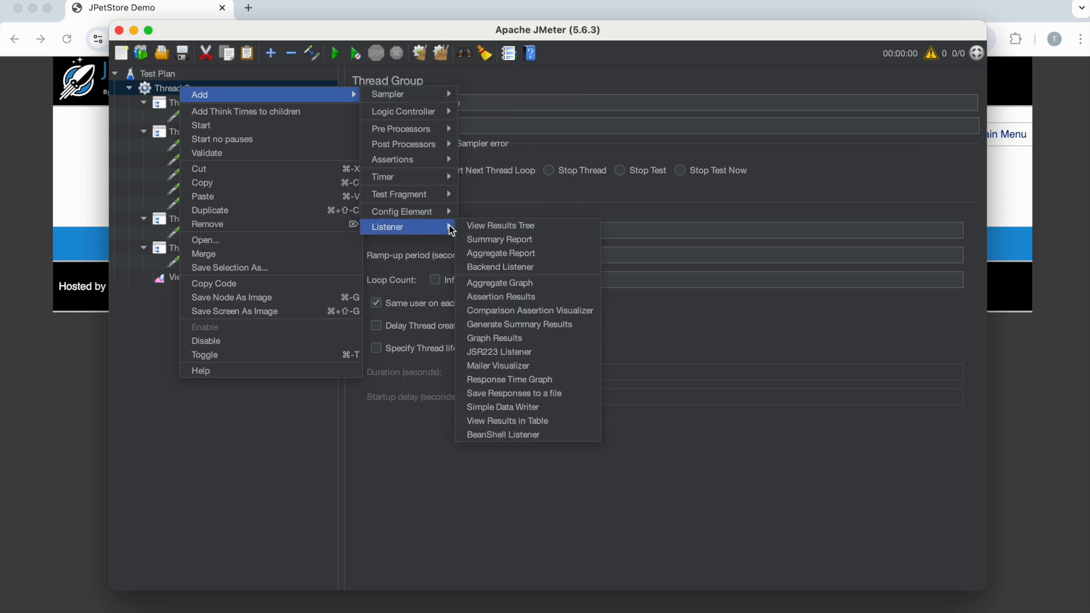
click(502, 239)
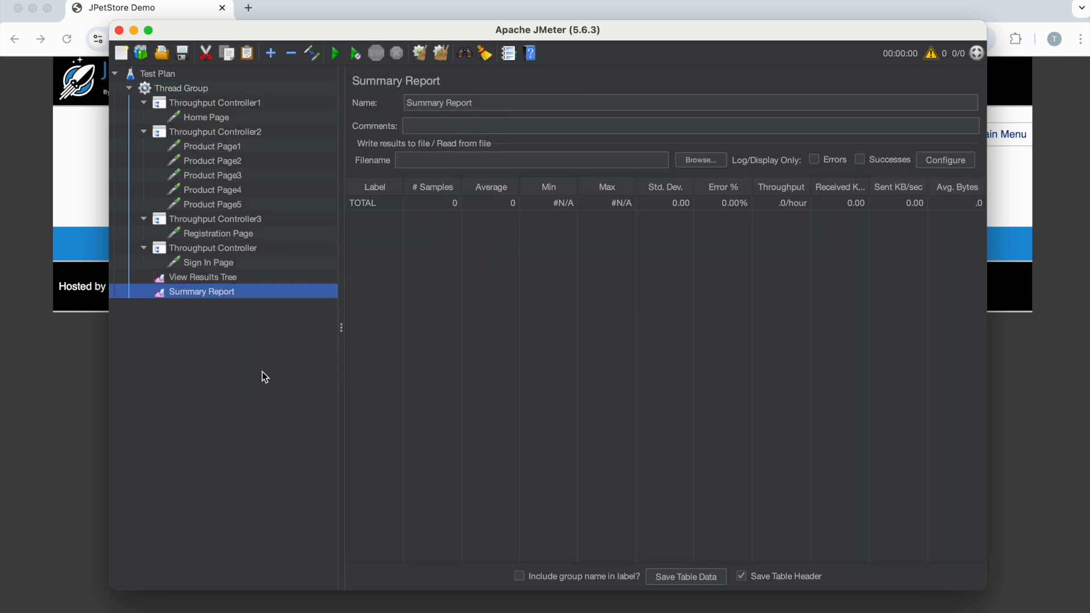
- Add an HTTP Request Defaults config element to the Thread Group and move it above Throughput Controller1
click(211, 147)
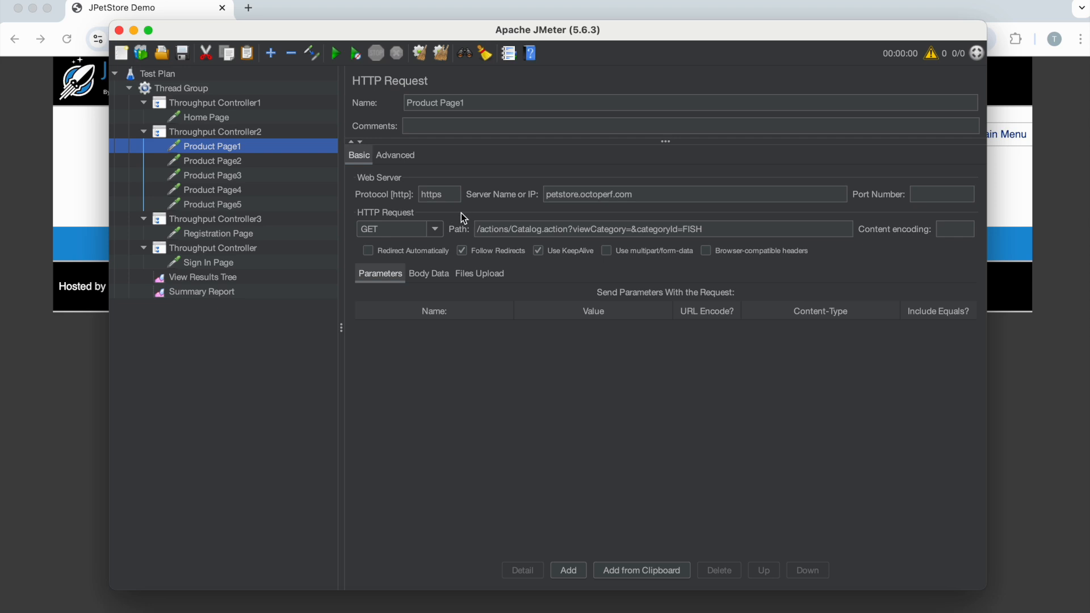
double_click(449, 200)
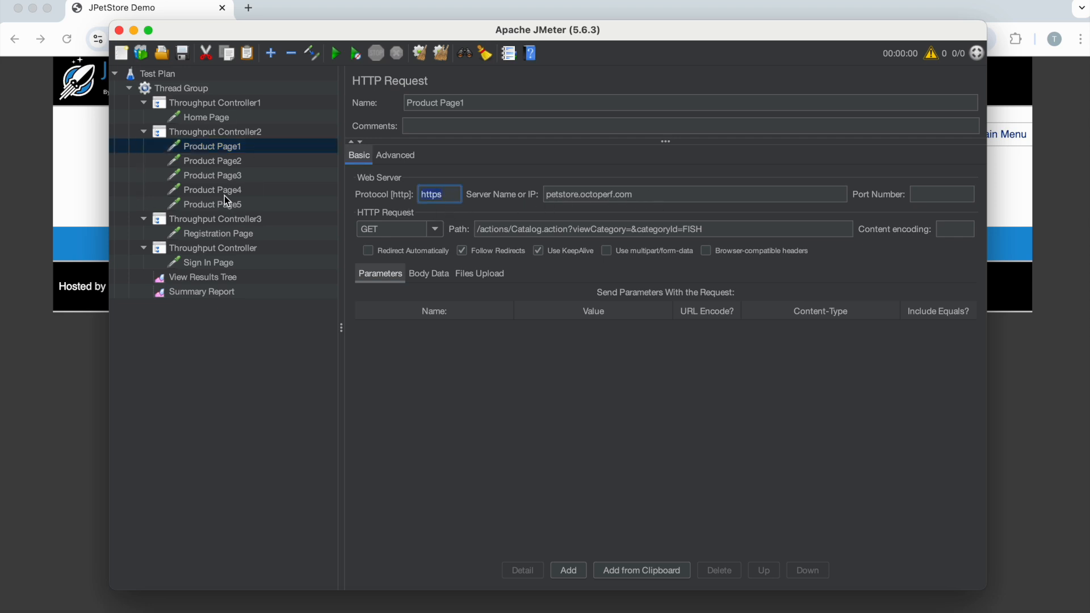
click(182, 88)
right_click(182, 87)
mouse_move(225, 100)
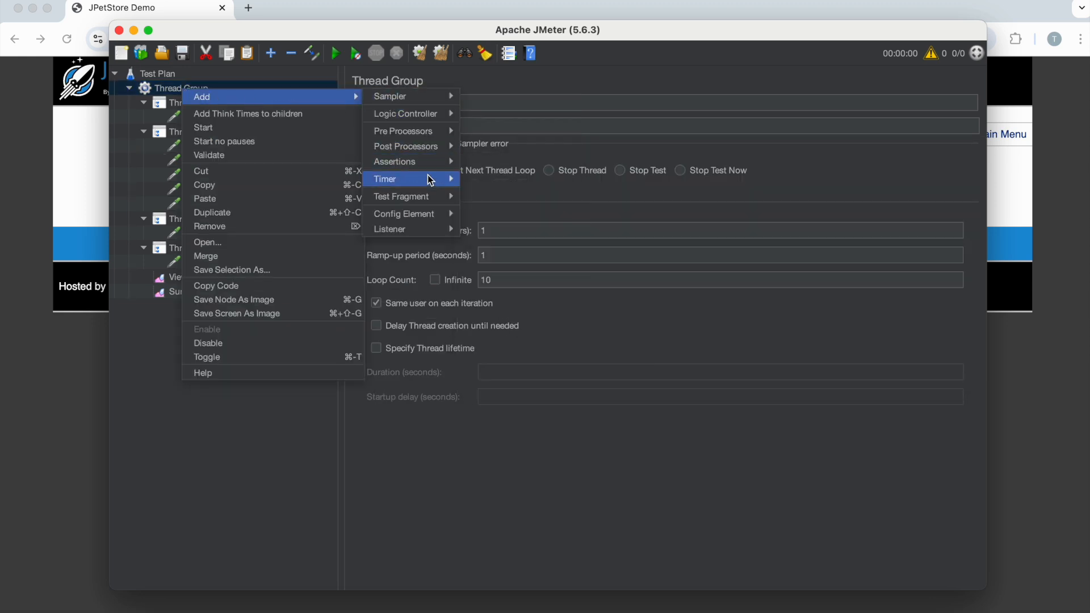
mouse_move(441, 214)
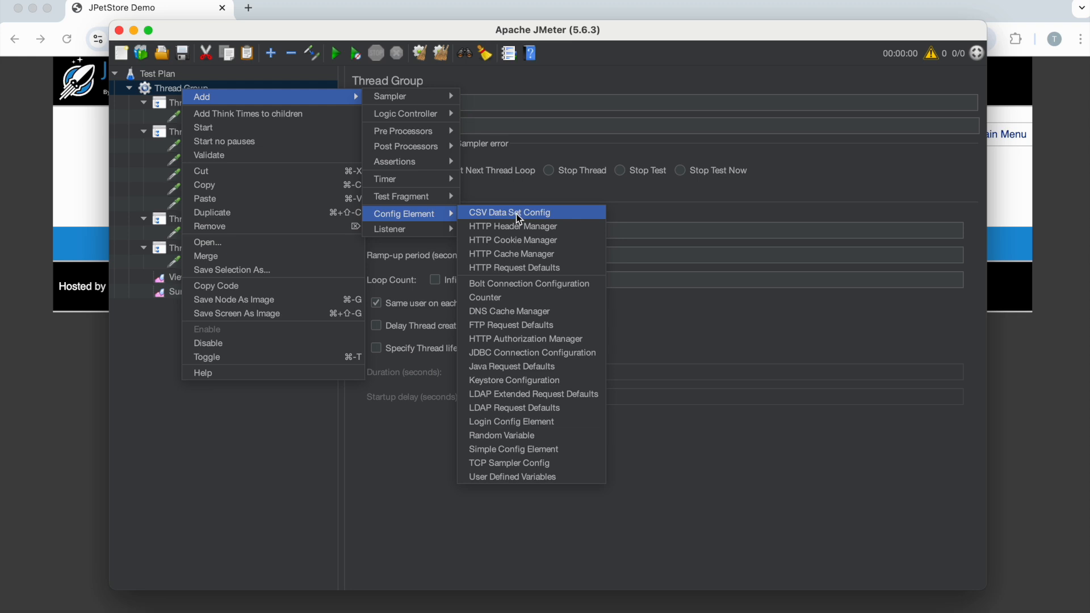
click(535, 269)
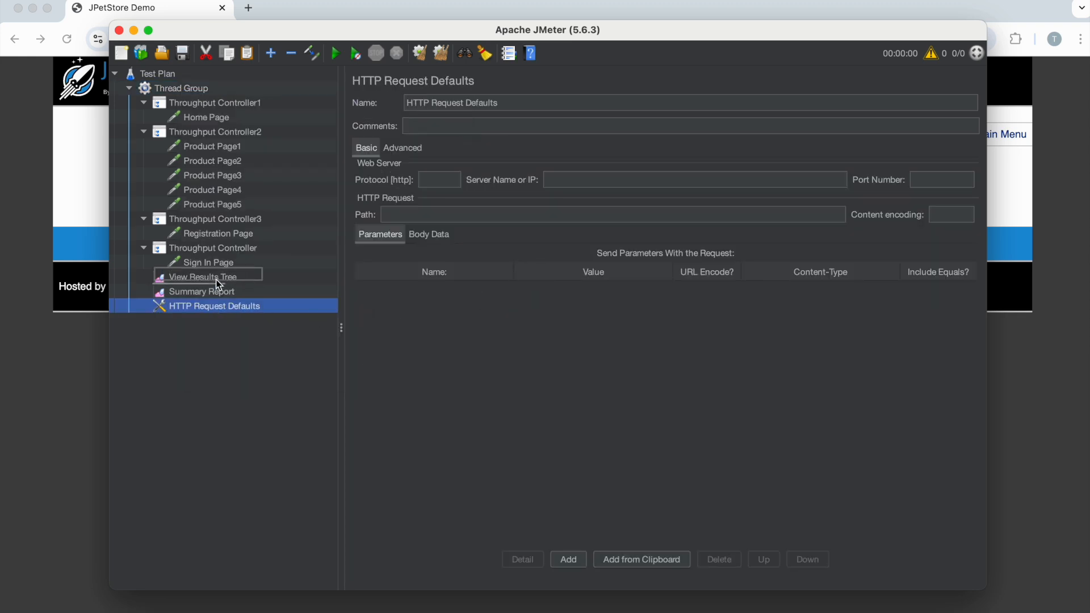
drag(210, 311, 208, 95)
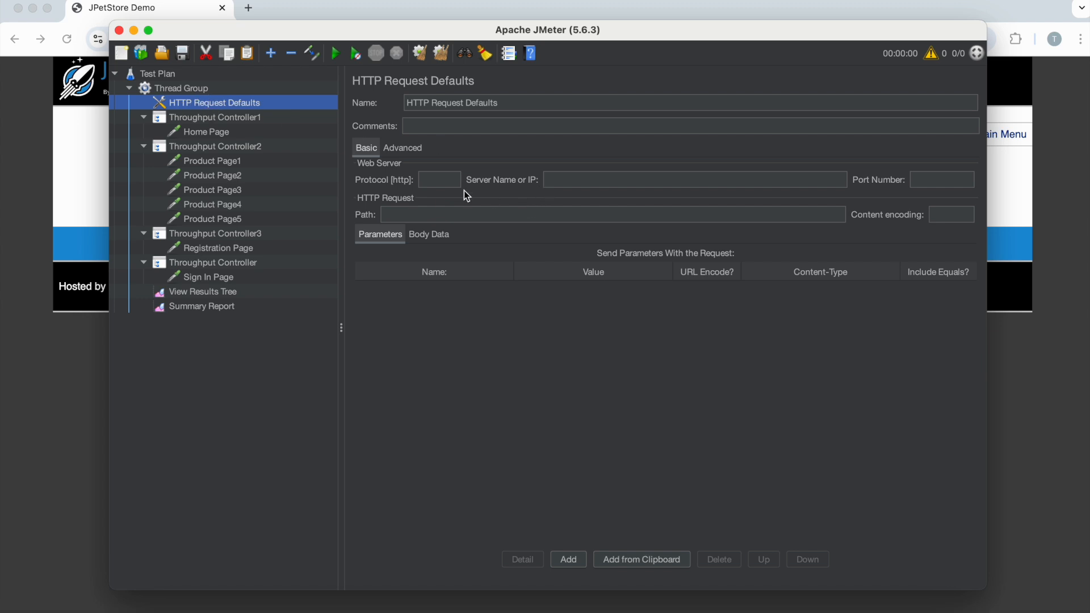
- Remove the protocol from the Home Page request and set https as the protocol in HTTP Request Defaults
click(206, 134)
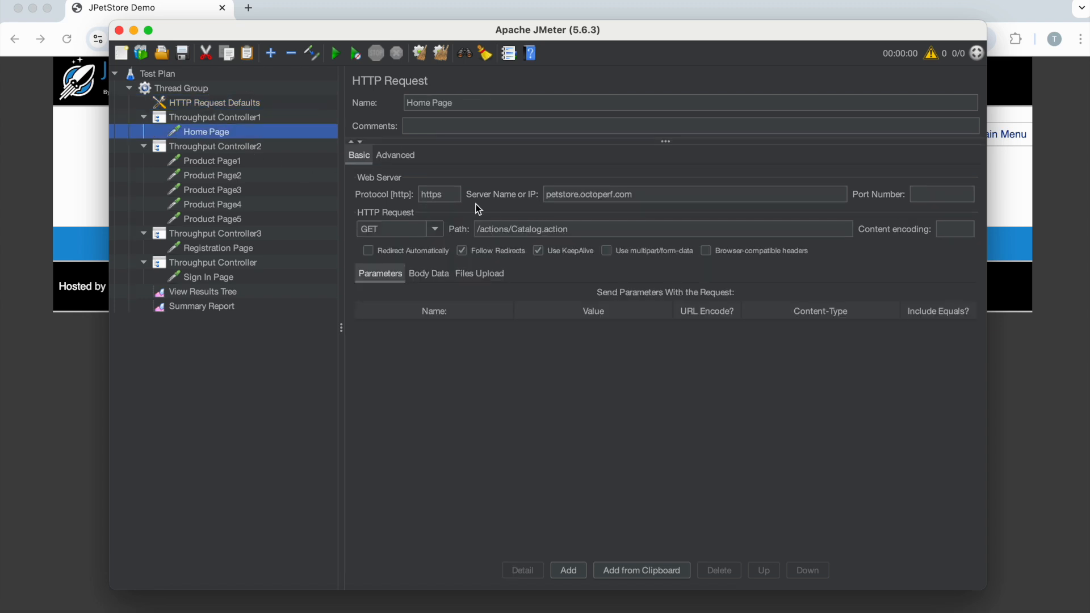
double_click(440, 194)
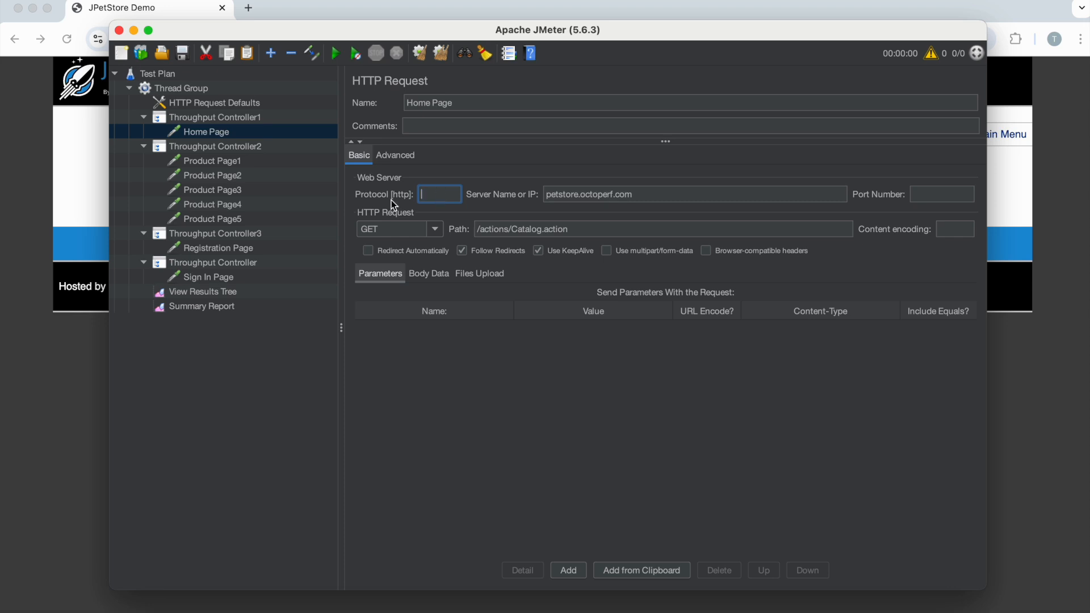
click(226, 115)
key(Up)
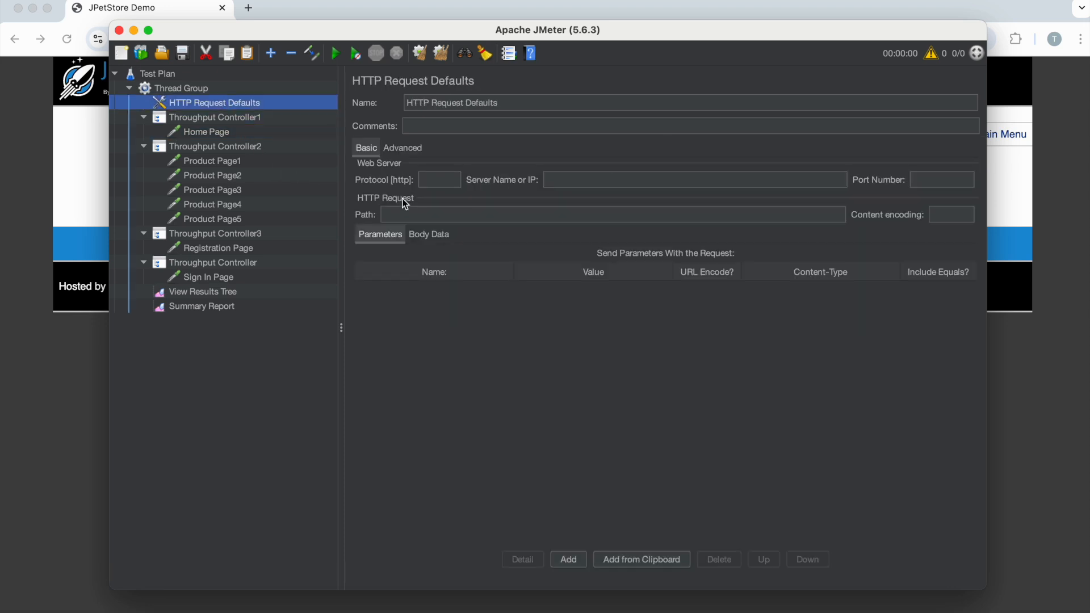
click(436, 180)
text(https)
- Move the server name petstore.octoperf.com from the Home Page request into HTTP Request Defaults, and check the Home Page request
click(258, 131)
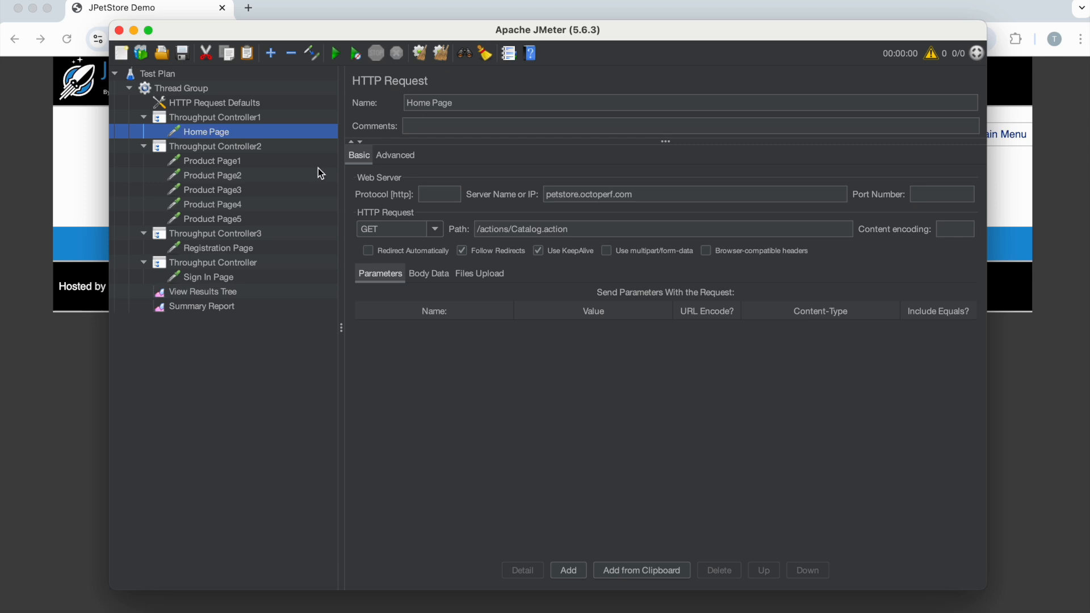
drag(649, 198, 504, 181)
key(super+c)
key(BackSpace)
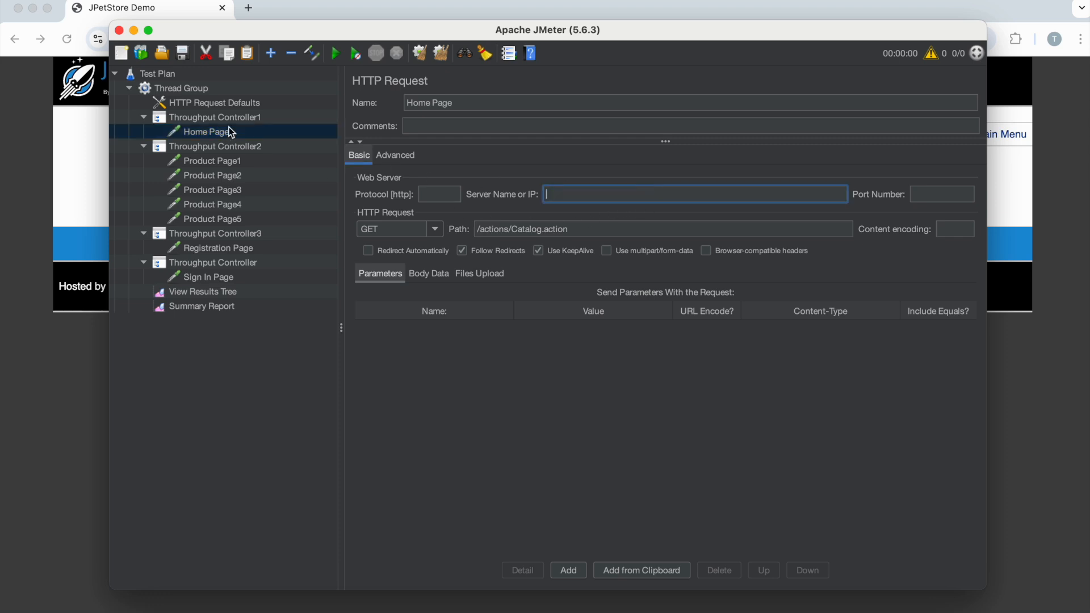
click(220, 107)
click(587, 178)
key(super+v)
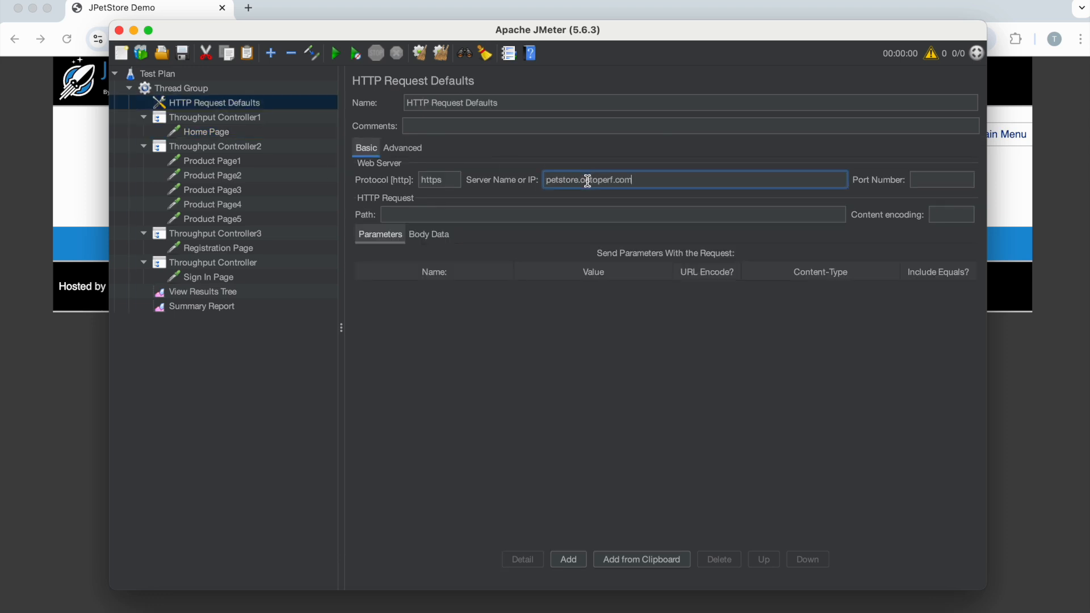
click(207, 134)
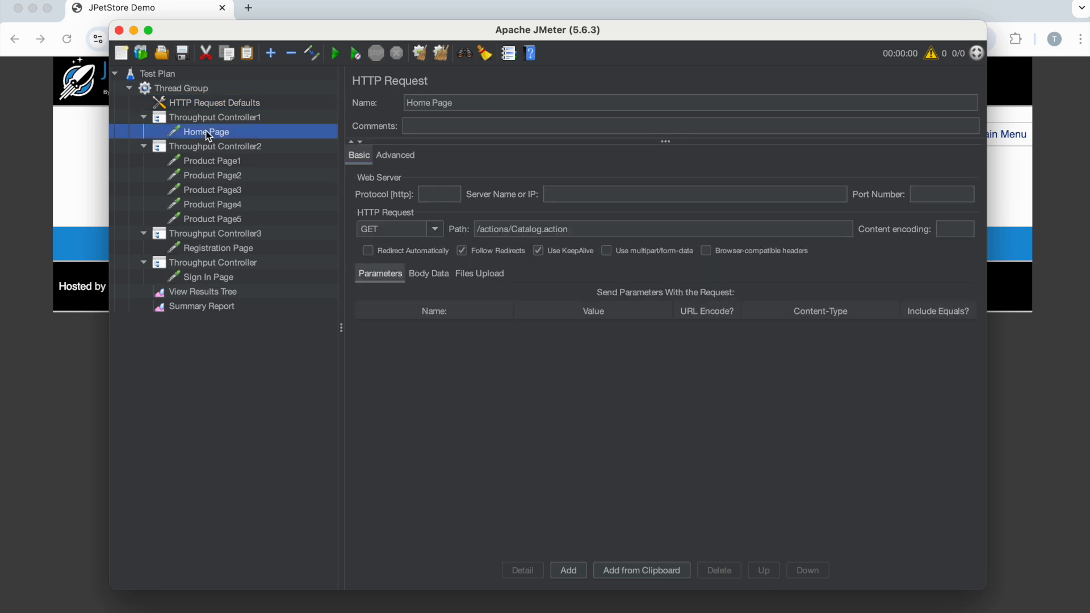
- Clear the server name and protocol in the Product Page1 request
click(209, 163)
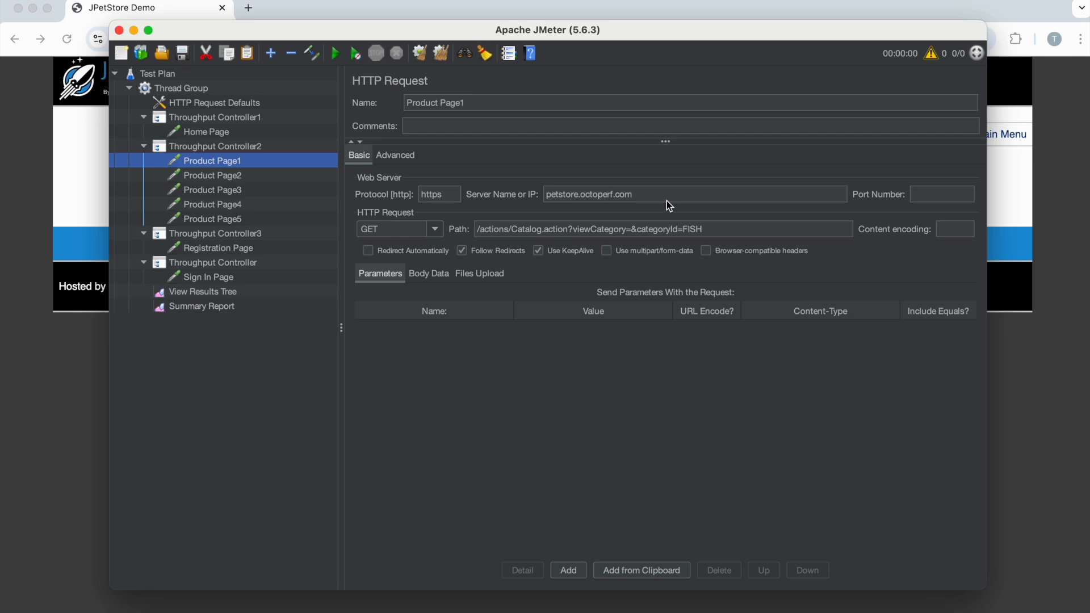
drag(667, 199, 503, 192)
key(BackSpace)
double_click(439, 194)
key(BackSpace)
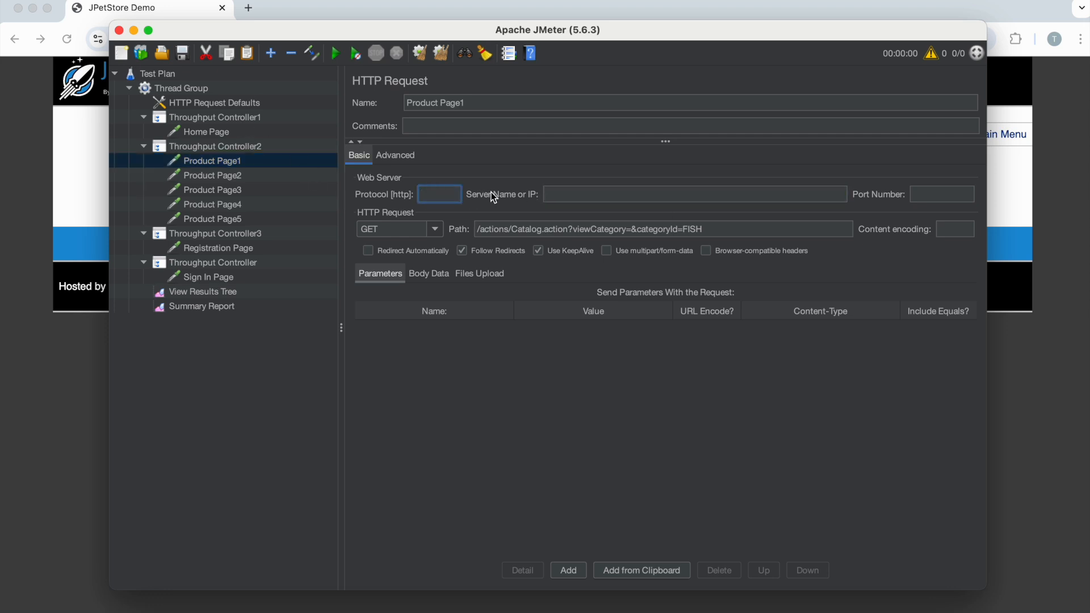
- Clear the protocol and server name in the Product Page2 request
click(217, 177)
double_click(438, 196)
key(BackSpace)
drag(590, 194, 323, 176)
key(BackSpace)
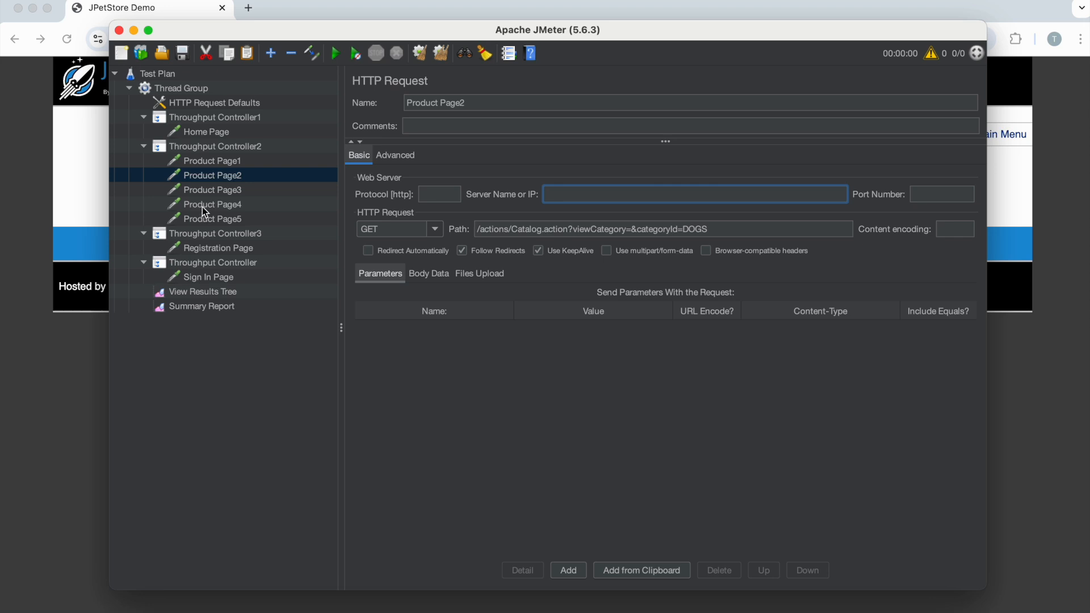
- Clear the protocol and server name in the Product Page3 request, and compare it with HTTP Request Defaults
click(206, 191)
click(438, 194)
drag(635, 194, 272, 183)
key(BackSpace)
click(234, 203)
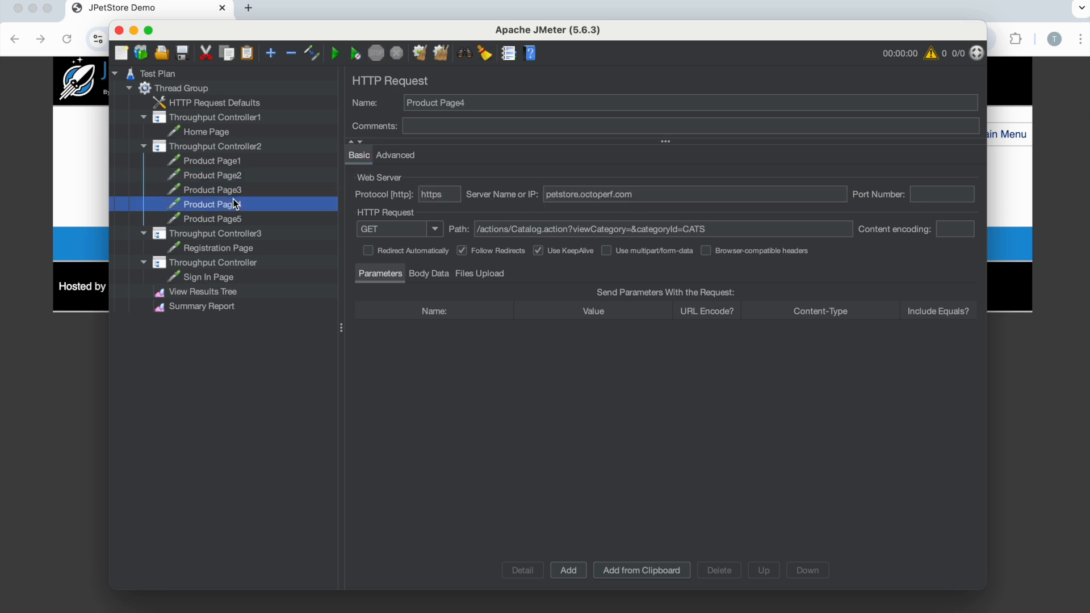
click(222, 103)
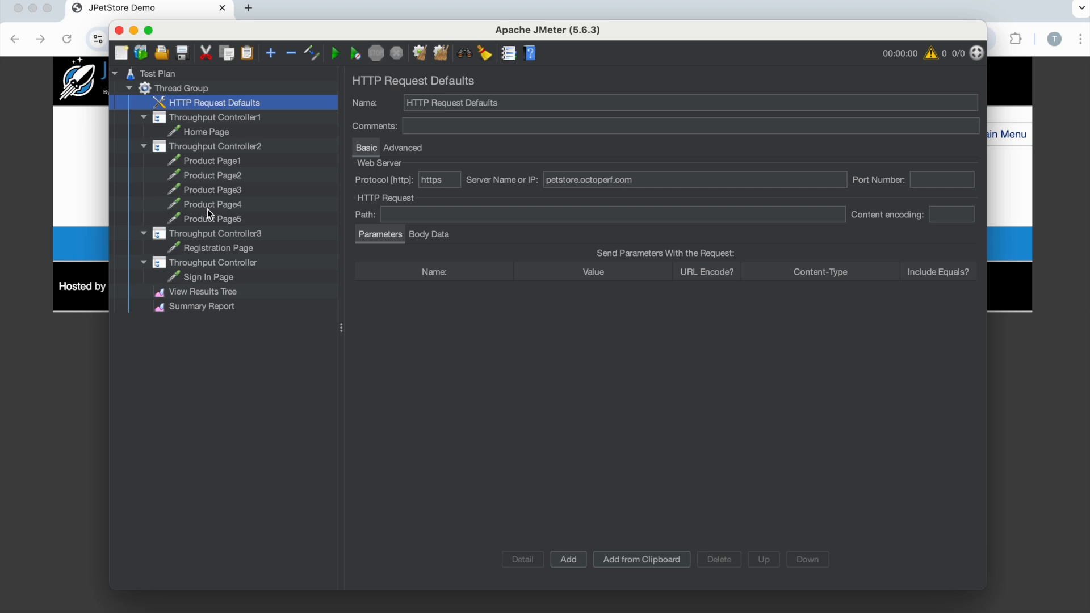
click(213, 191)
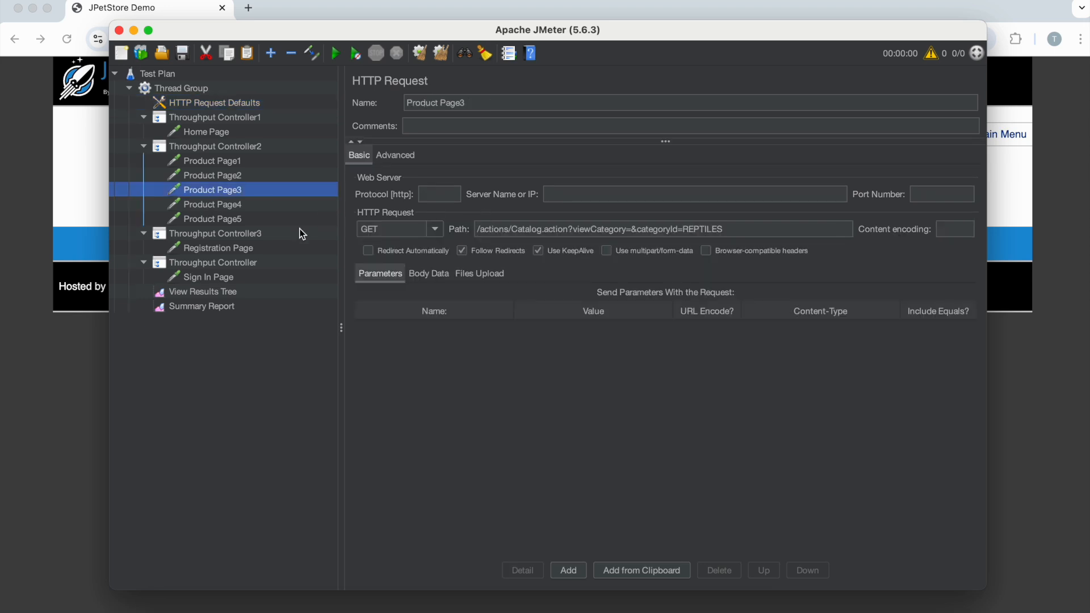
- Clear the protocol and server name in the Product Page4 request
click(227, 204)
click(430, 195)
drag(659, 194, 467, 179)
key(BackSpace)
- Clear the protocol and server name in the Product Page5 request
click(232, 218)
double_click(447, 193)
key(BackSpace)
triple_click(636, 194)
key(BackSpace)
- Clear the protocol and server name in the Registration Page request
click(227, 248)
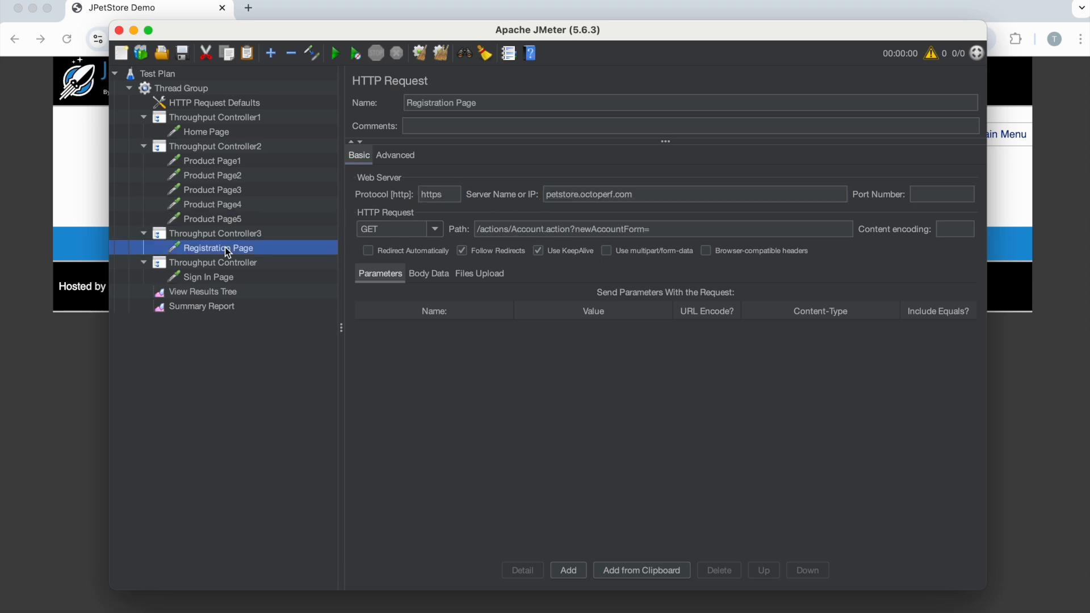
click(442, 193)
triple_click(661, 195)
key(BackSpace)
- Clear the protocol and server name in the Sign In Page request
click(217, 278)
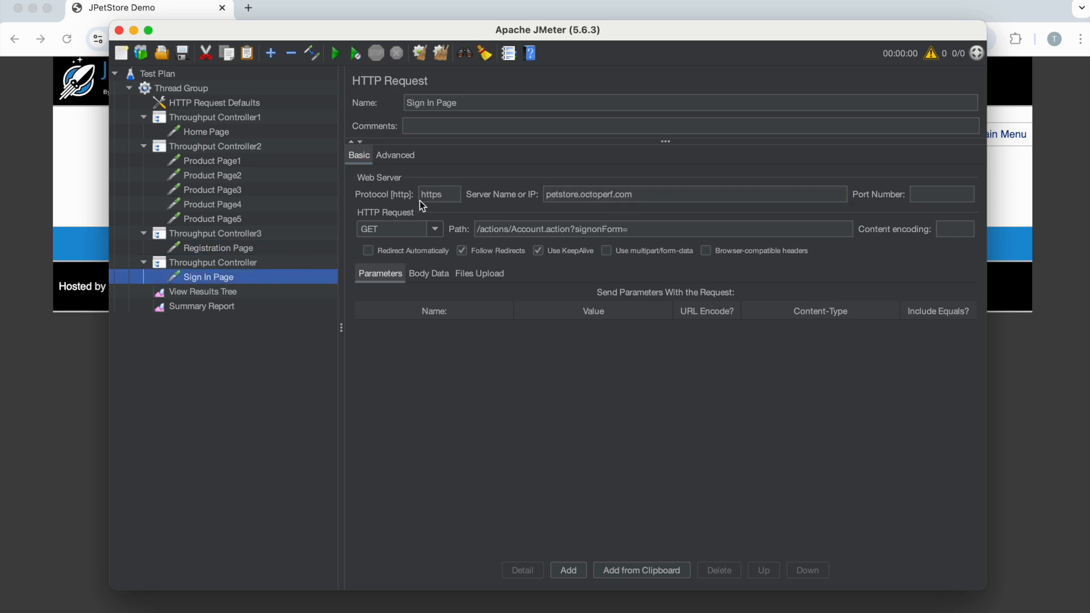
double_click(448, 194)
key(BackSpace)
triple_click(642, 193)
key(BackSpace)
- Rename the test plan to "Test Plan - Throughput Controller Demo"
click(172, 74)
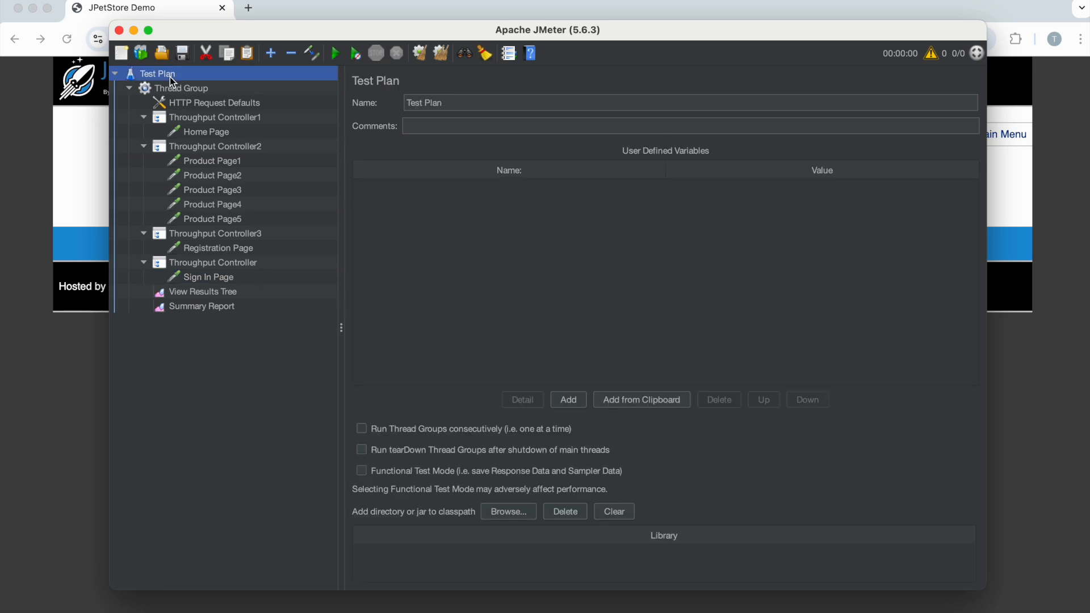
click(478, 104)
text(-)
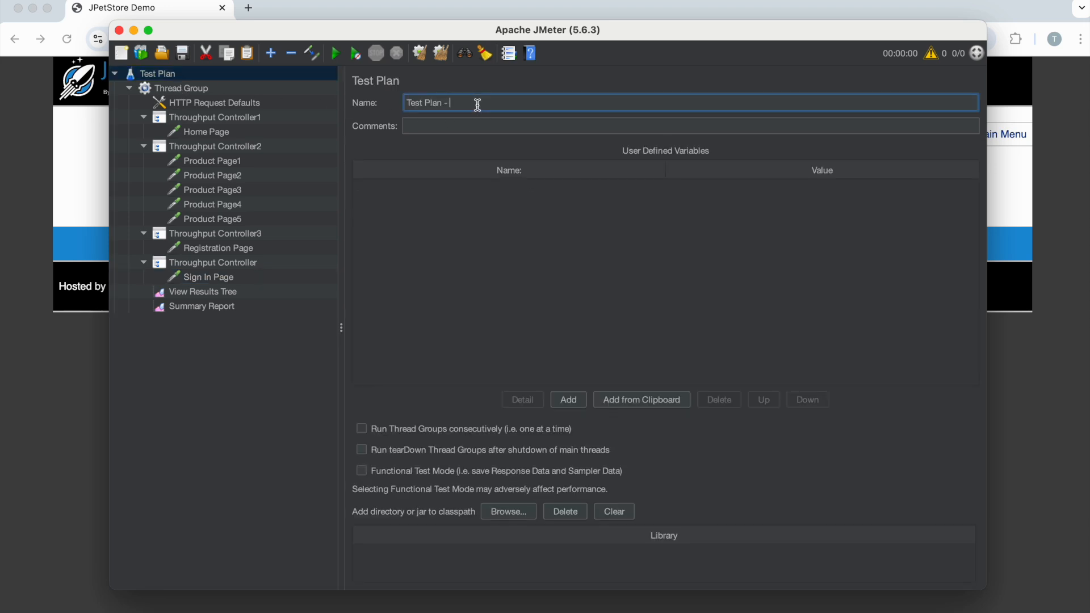
text( Throughput Controller Demo)
- Save the test plan as "Test Plan - Throughput Controller Demo.jmx" in the JMeter folder
click(182, 53)
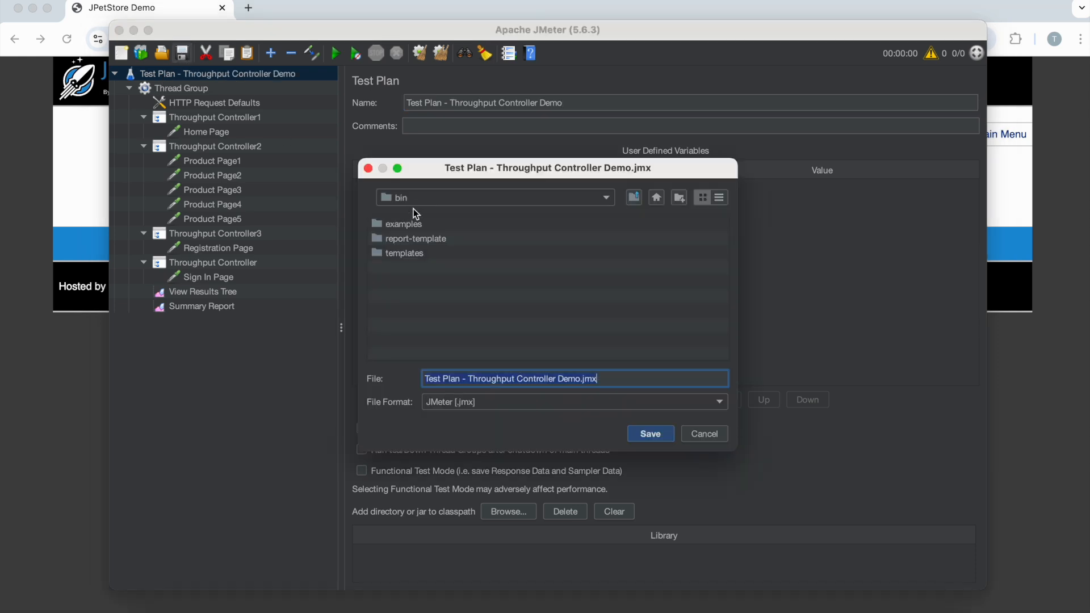
click(414, 196)
click(449, 266)
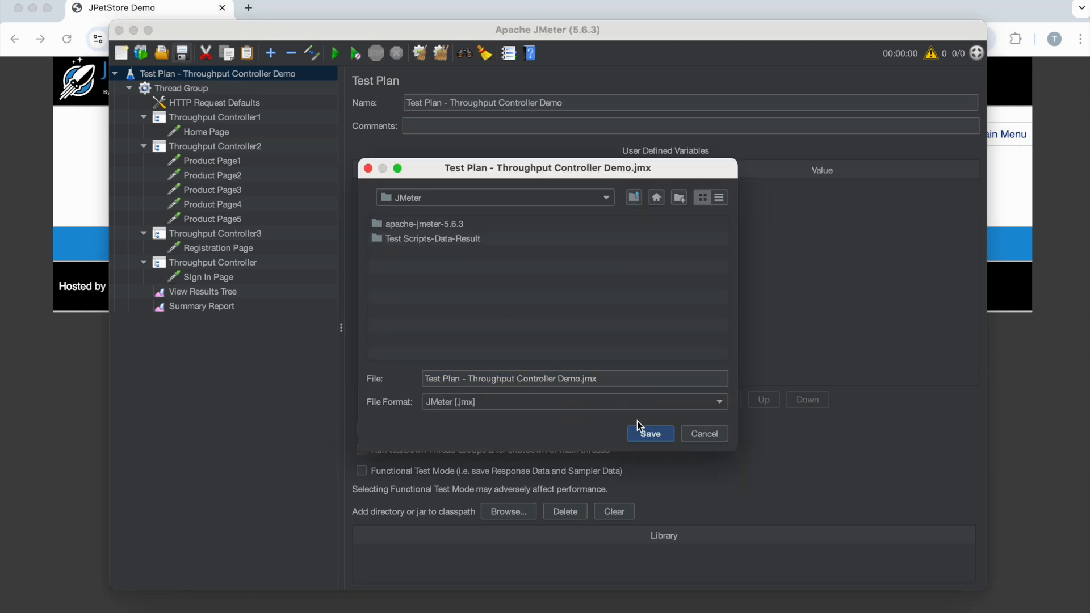
click(650, 434)
- Run the test while viewing the View Results Tree, and open the Summary Report
click(221, 290)
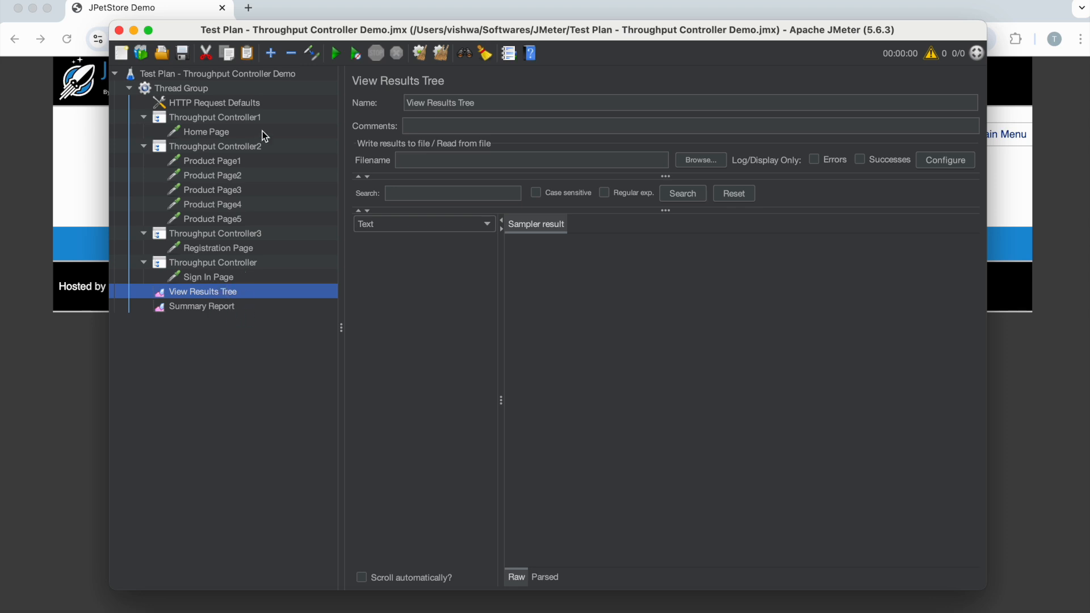
click(336, 54)
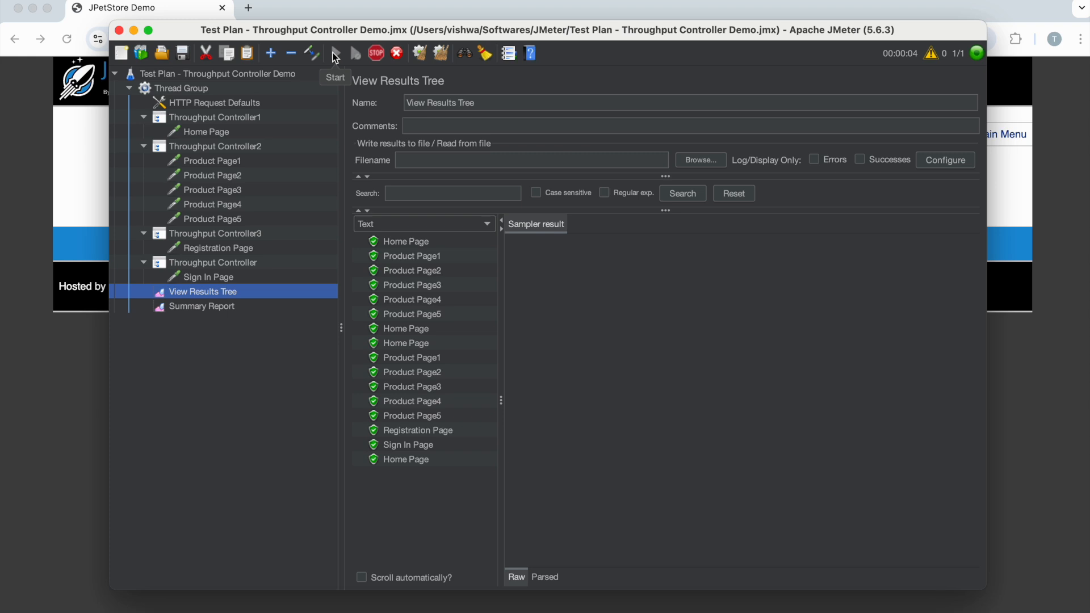
key(Down)
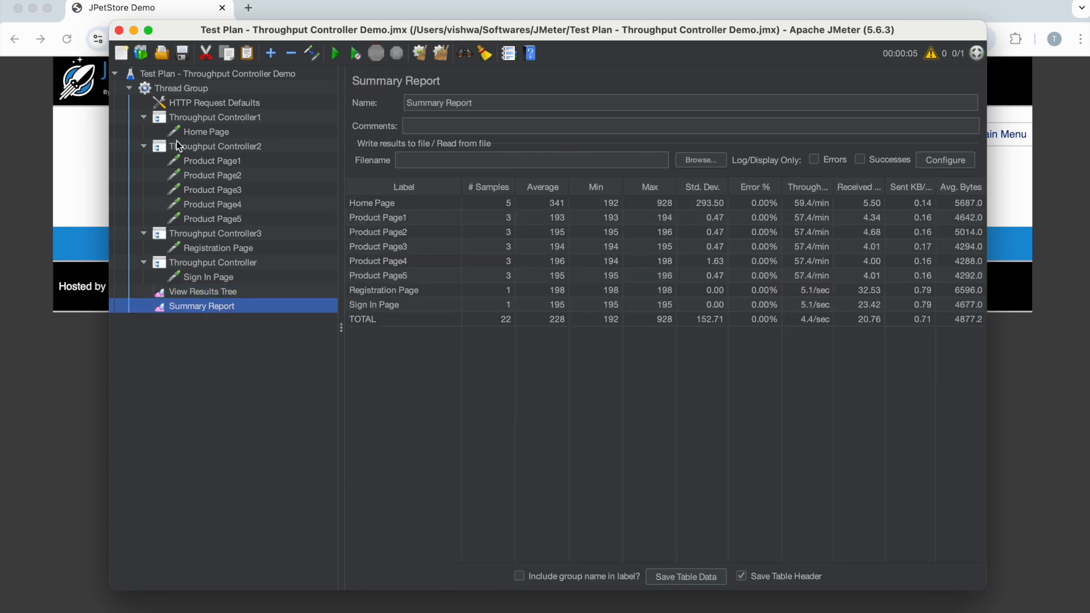
- Compare the Summary Report sample counts of Home Page and Product Page1–5 with the loop count and the percentages of Throughput Controller1 and Throughput Controller2
click(176, 91)
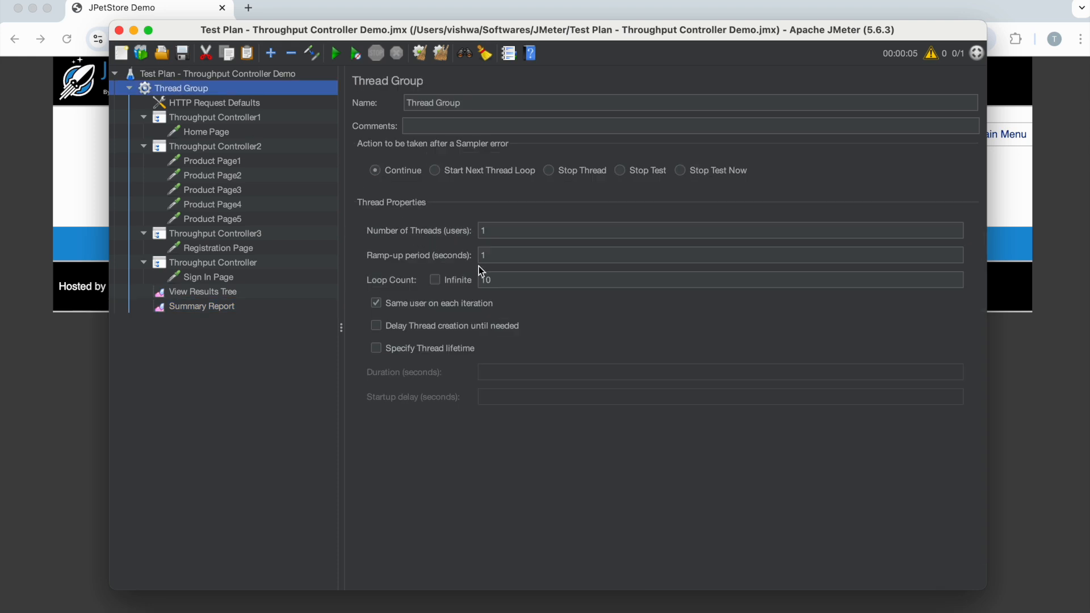
click(202, 117)
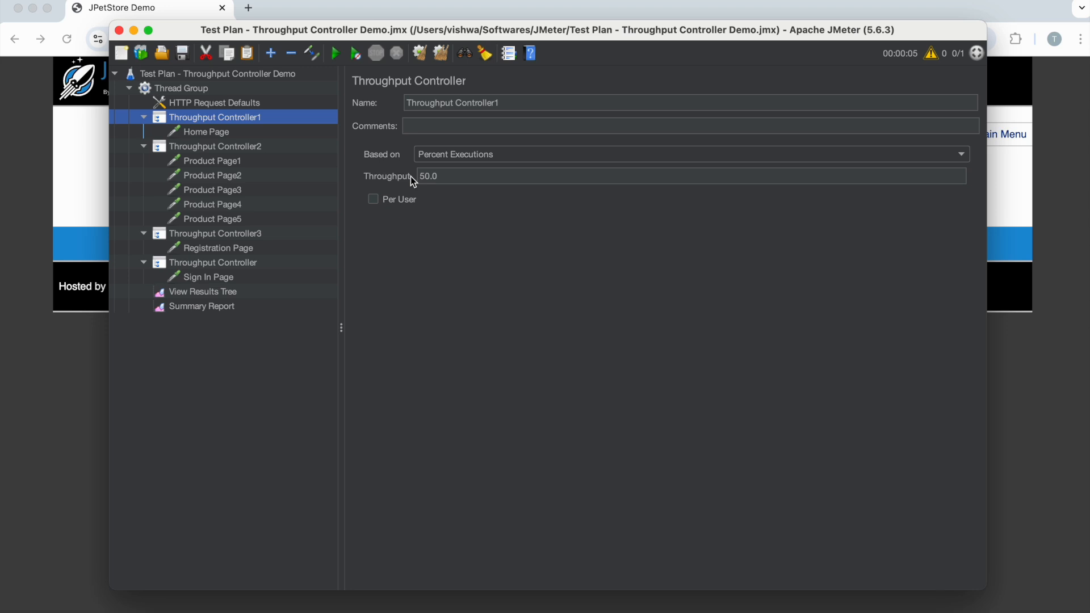
click(195, 307)
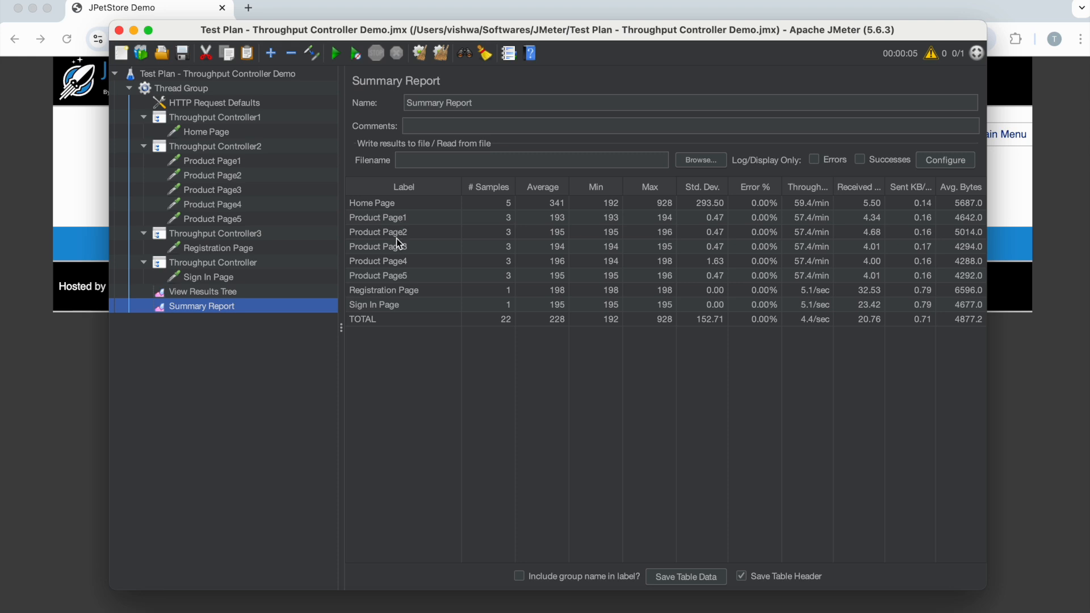
click(509, 221)
click(509, 233)
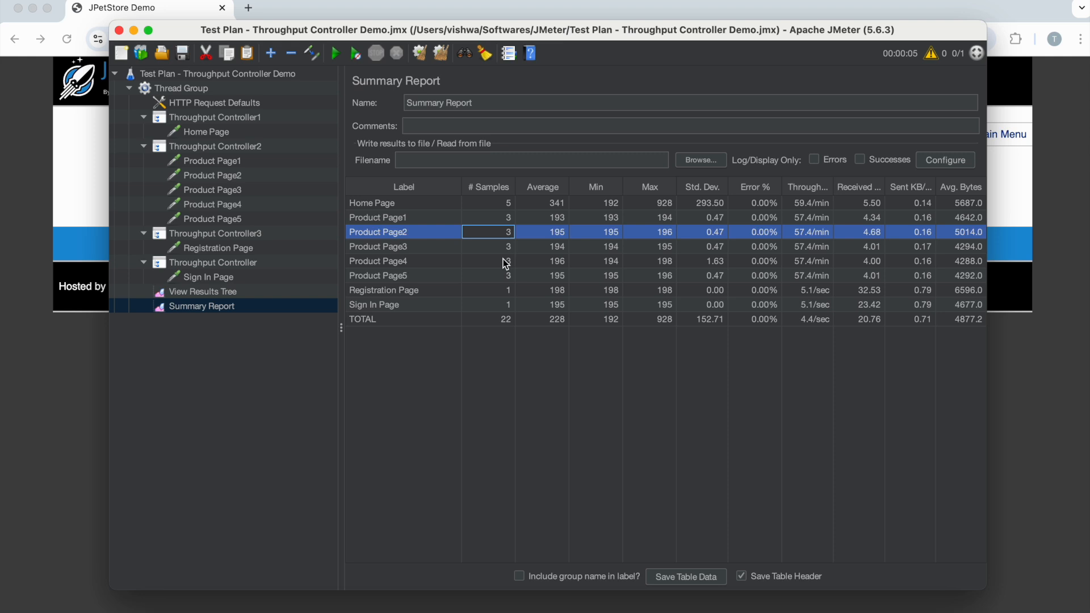
click(505, 263)
click(505, 277)
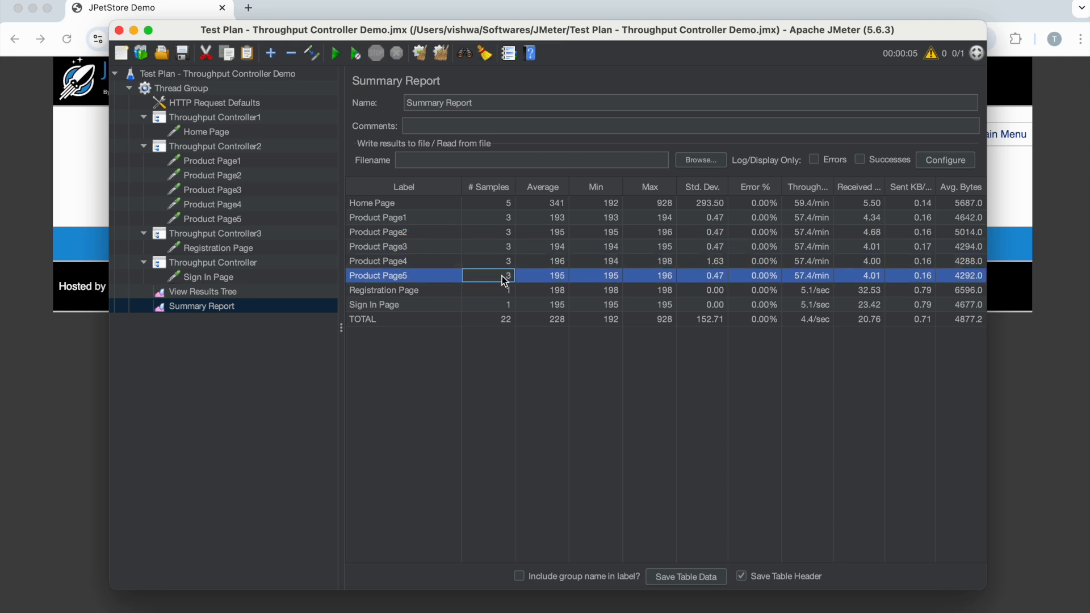
click(206, 147)
drag(466, 177, 417, 172)
click(176, 90)
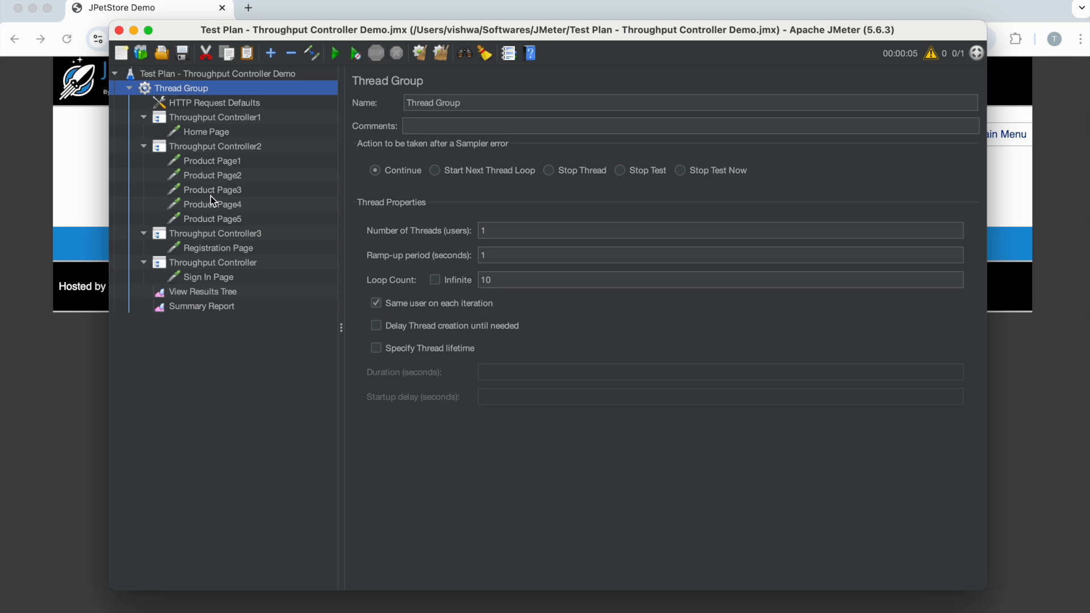
click(202, 305)
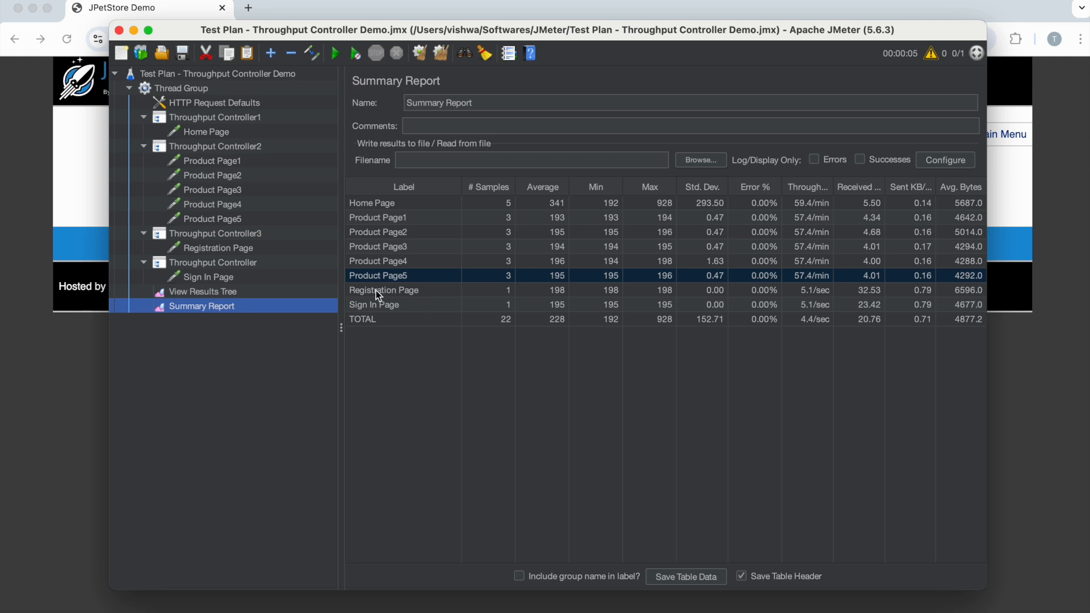
- Compare the Registration Page and Sign In Page sample counts with their throughput controllers' percentages and the Thread Group loop count
click(214, 235)
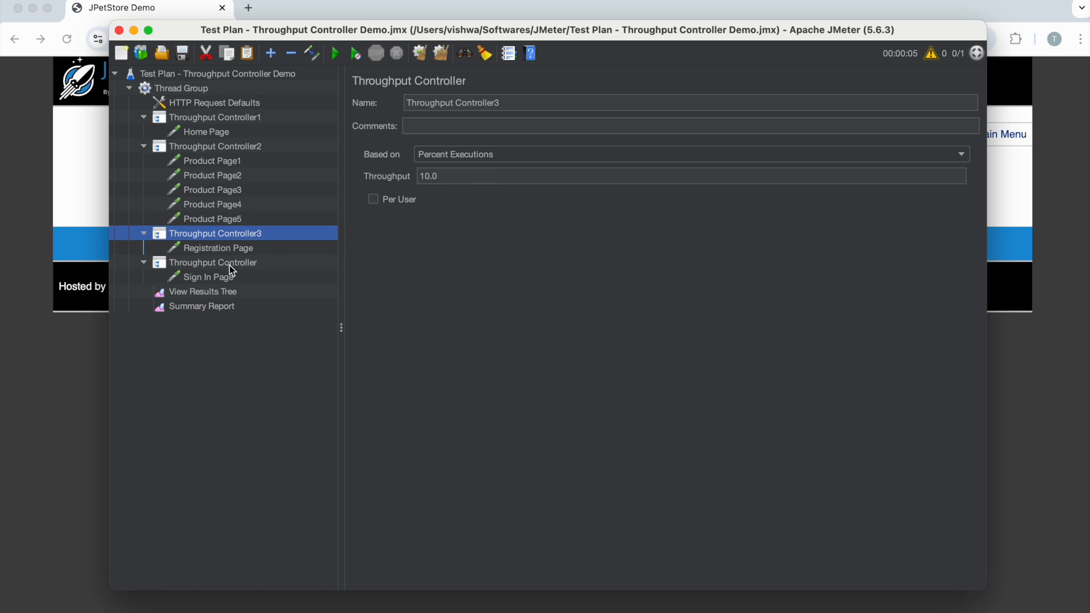
click(227, 291)
click(228, 307)
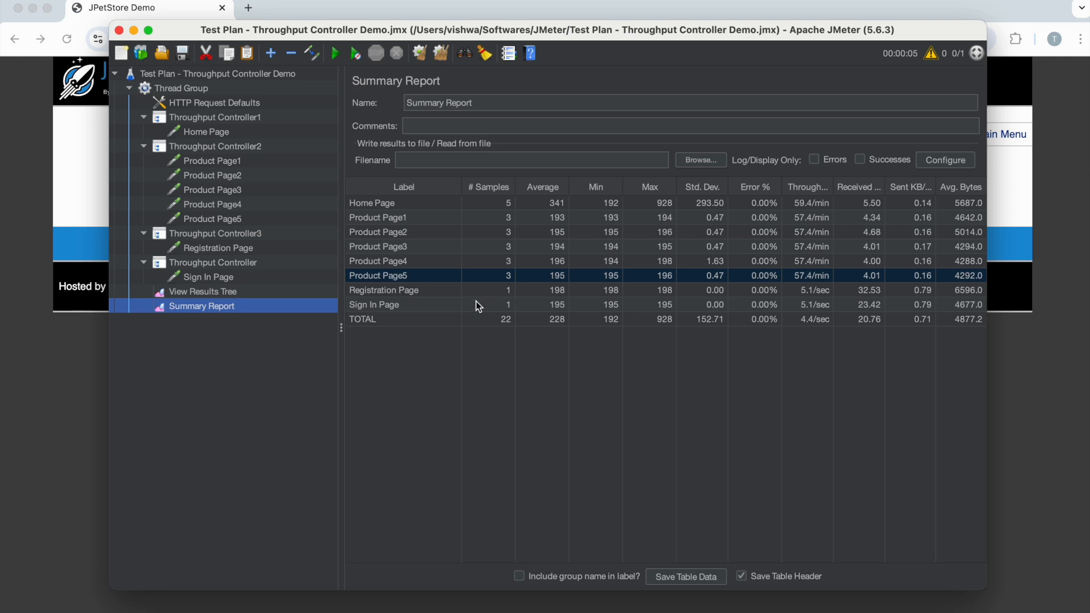
click(170, 262)
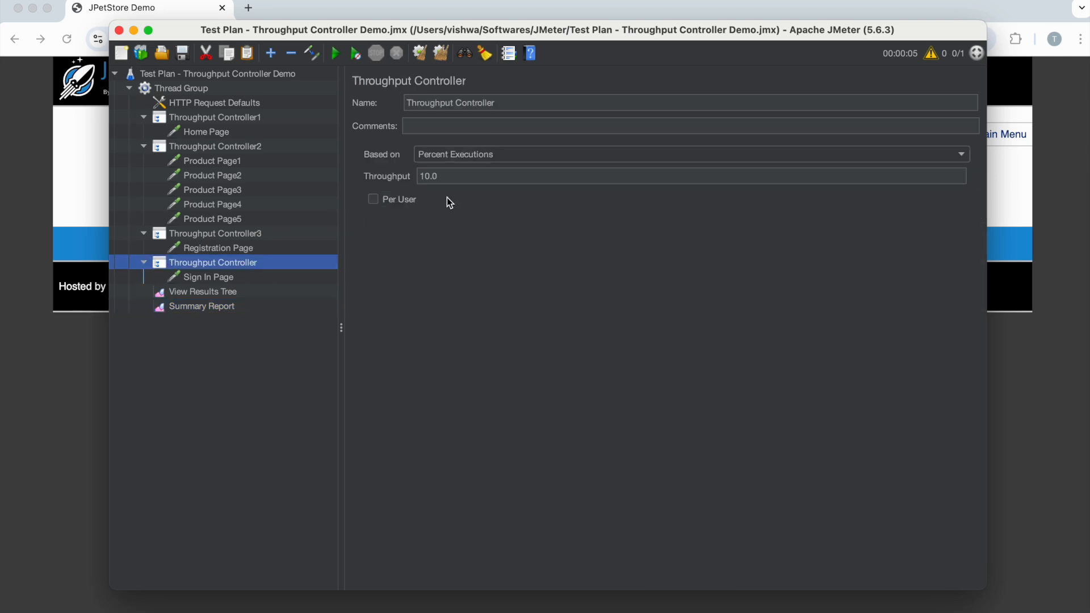
click(202, 91)
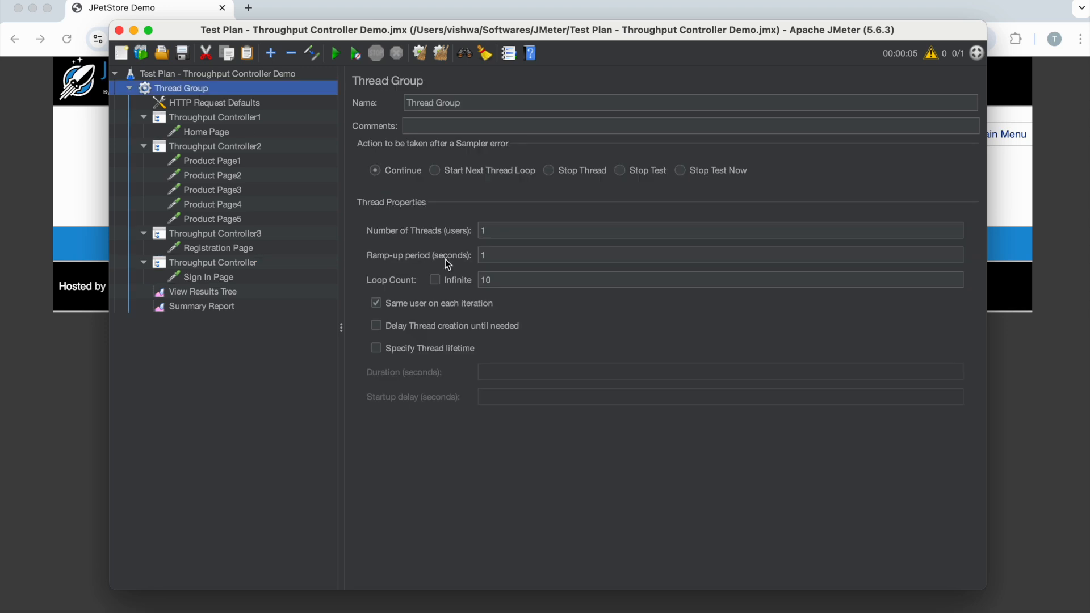
click(188, 278)
click(191, 307)
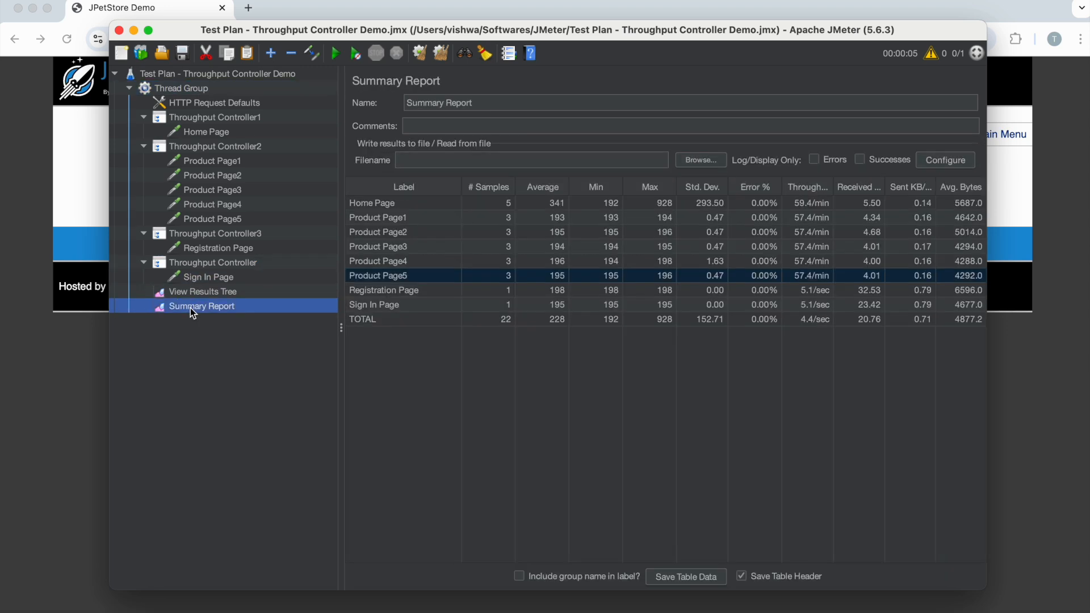
- Set the Thread Group's loop count to 20
click(176, 90)
double_click(510, 279)
text(20)
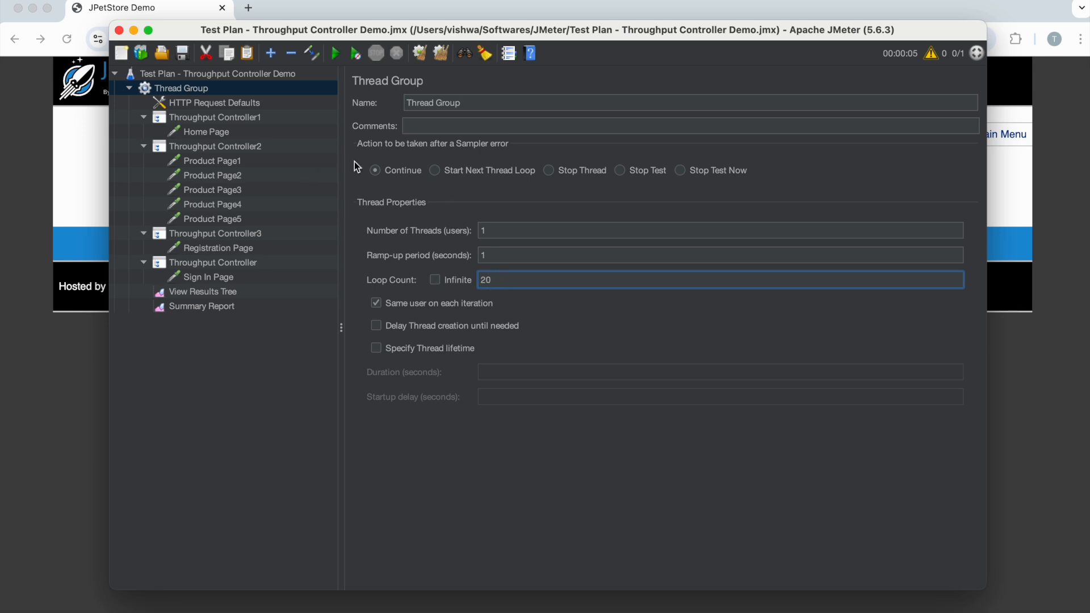
- Review the page requests, Throughput Controller2's percentage and the Summary Report sample counts against the Thread Group's new loop count
click(211, 132)
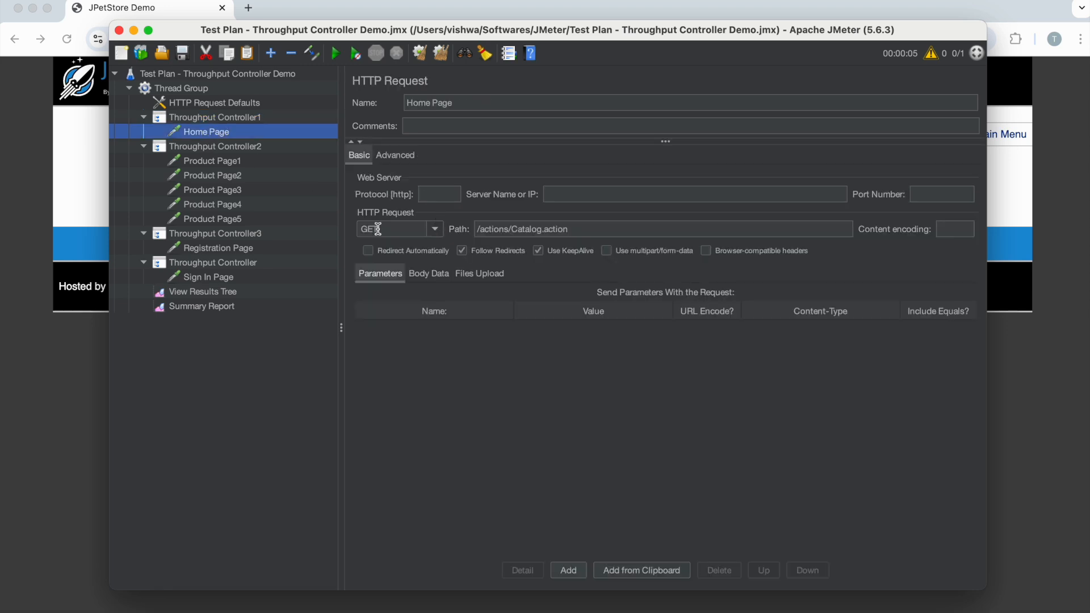
click(216, 309)
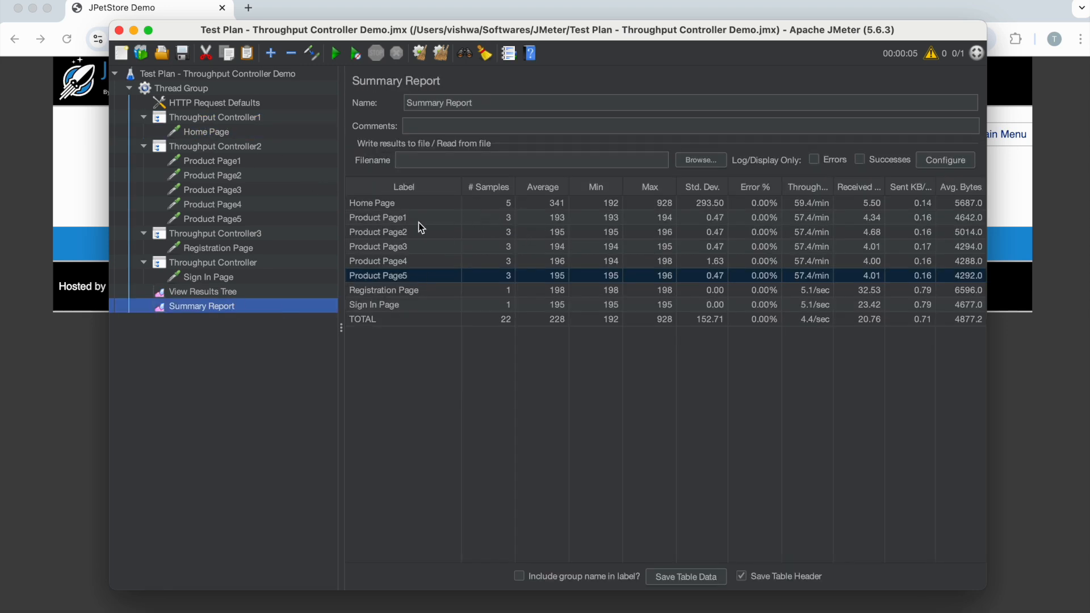
click(387, 217)
click(385, 232)
click(379, 247)
click(381, 290)
click(380, 270)
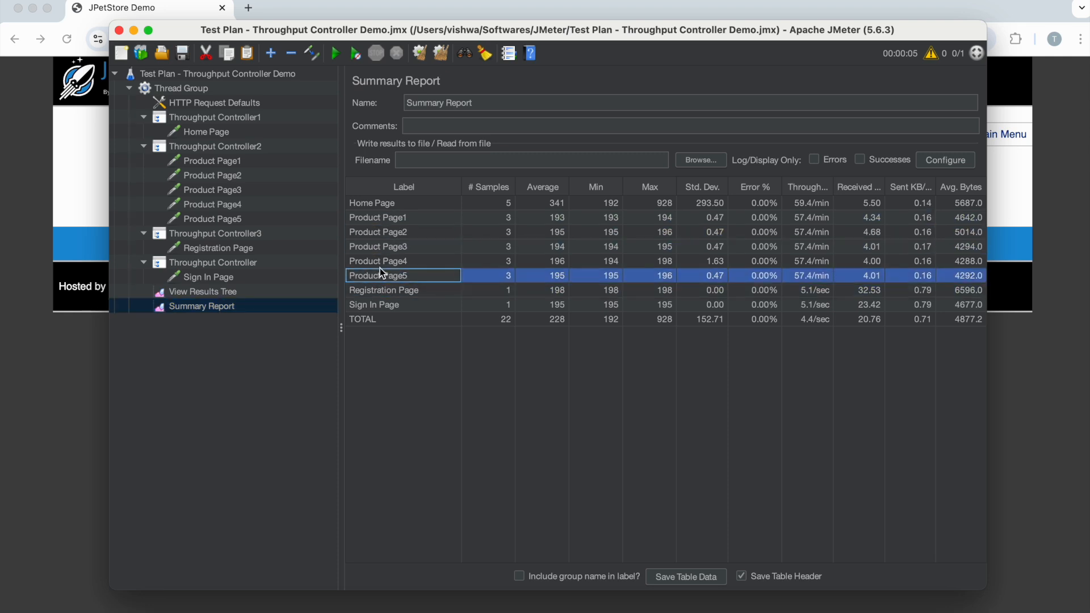
click(229, 147)
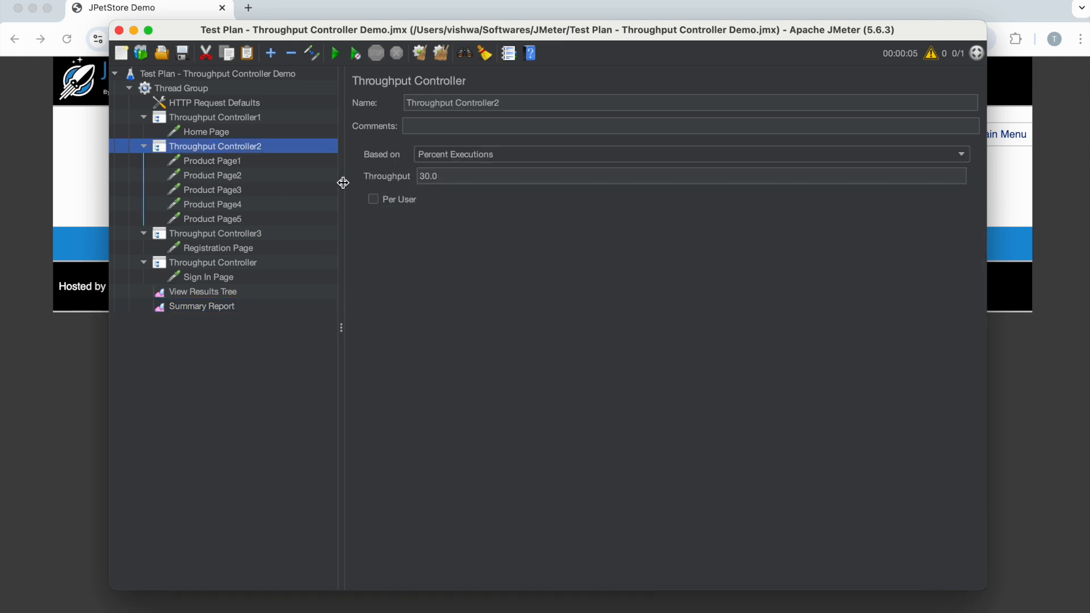
click(177, 90)
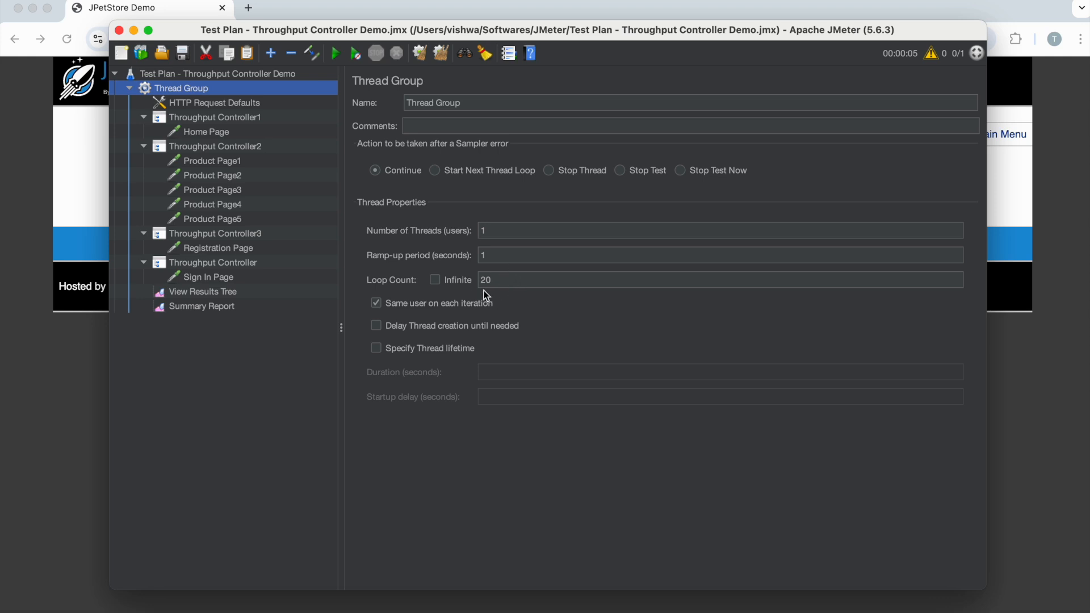
click(232, 250)
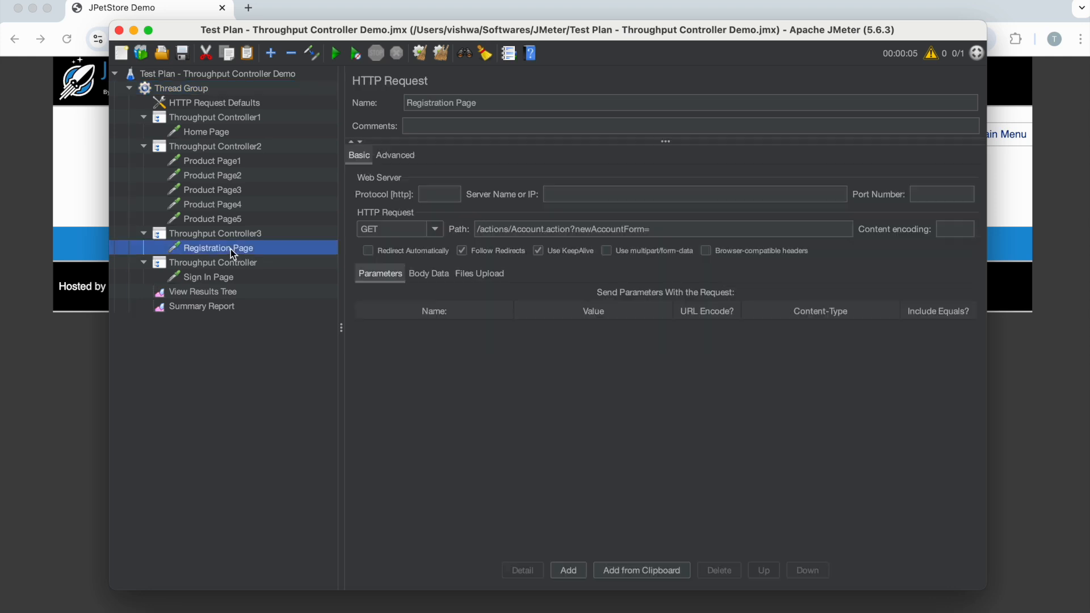
click(223, 281)
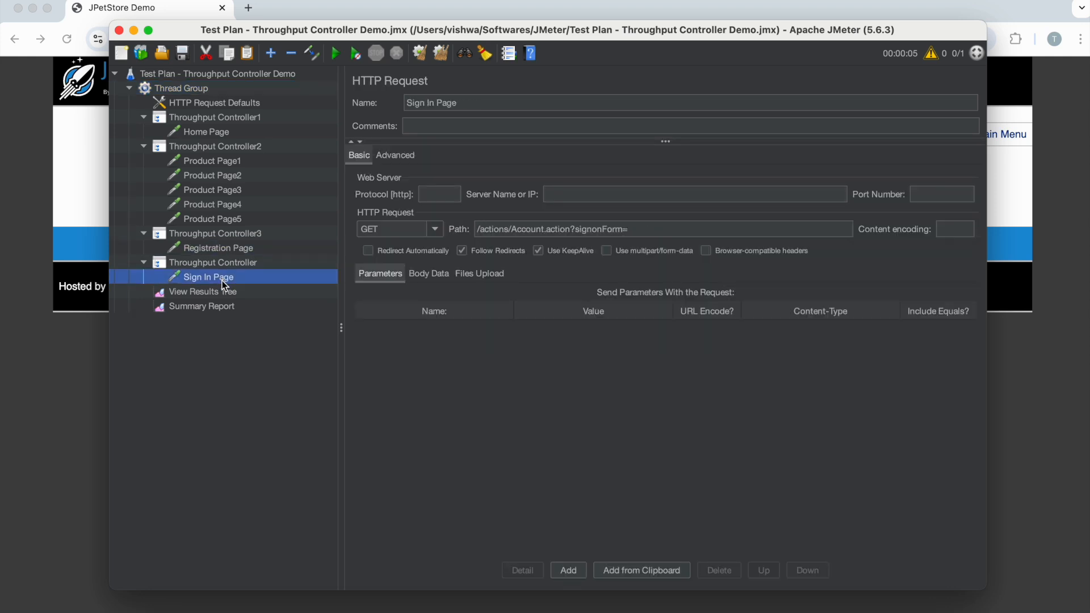
click(214, 307)
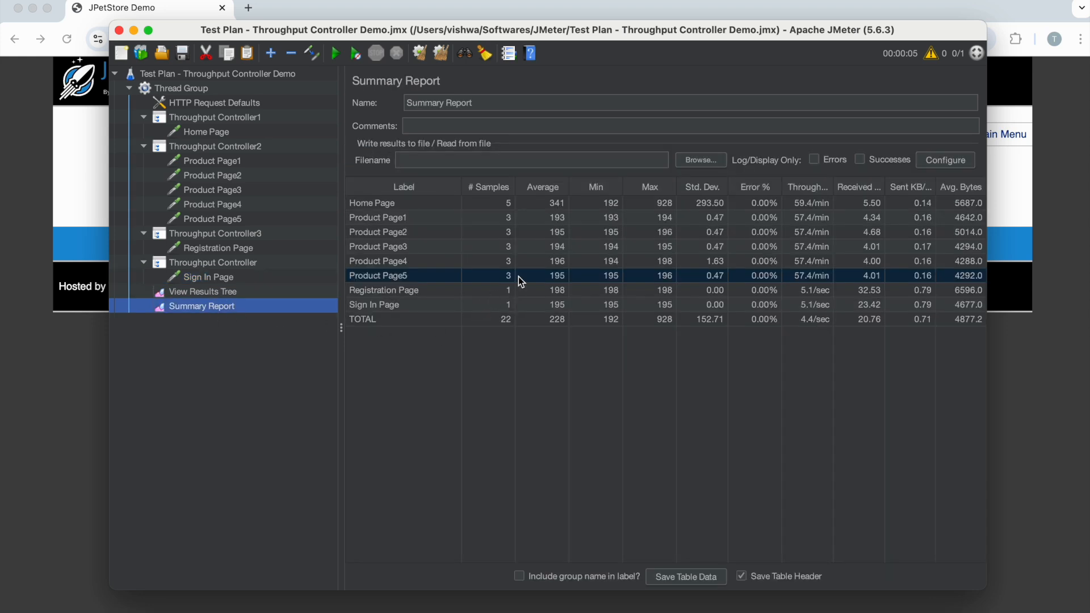
click(508, 204)
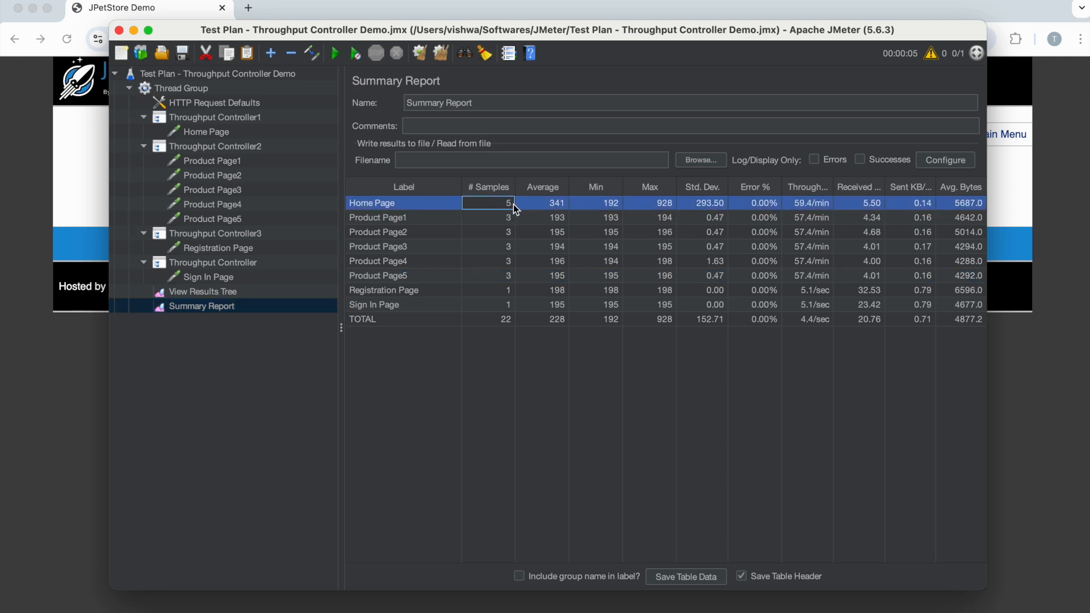
- Clear all previous results, rerun the test with the Summary Report open, and select the Home Page sample count
click(442, 55)
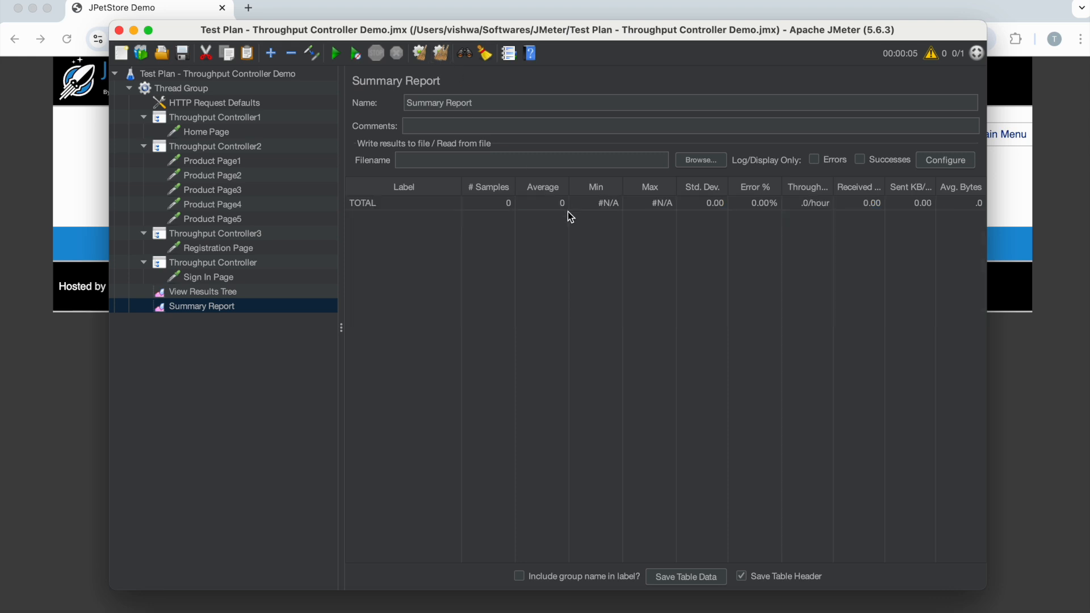
click(180, 90)
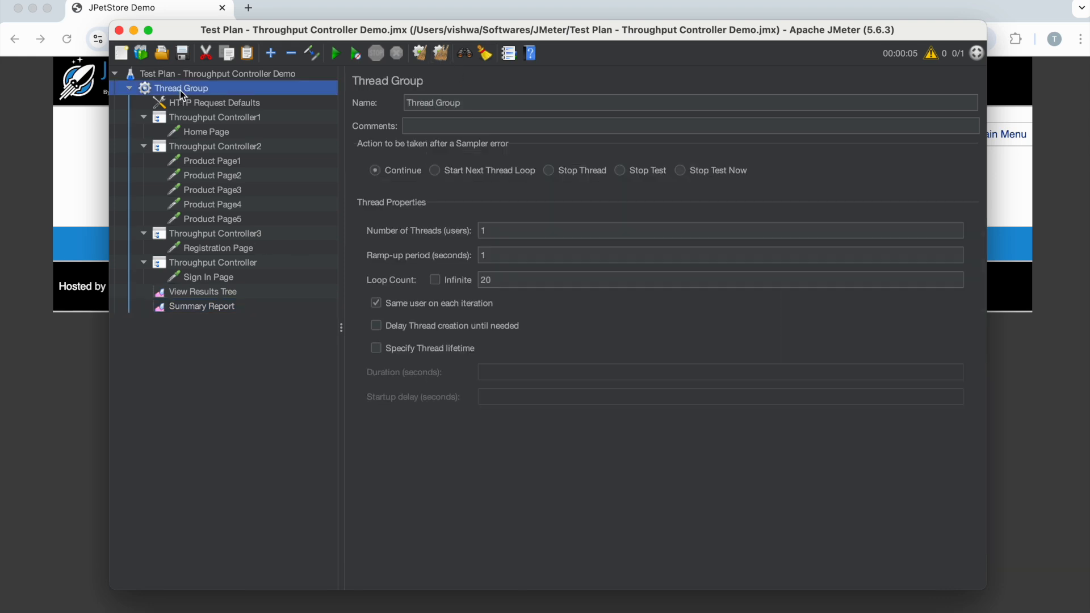
click(488, 279)
double_click(488, 278)
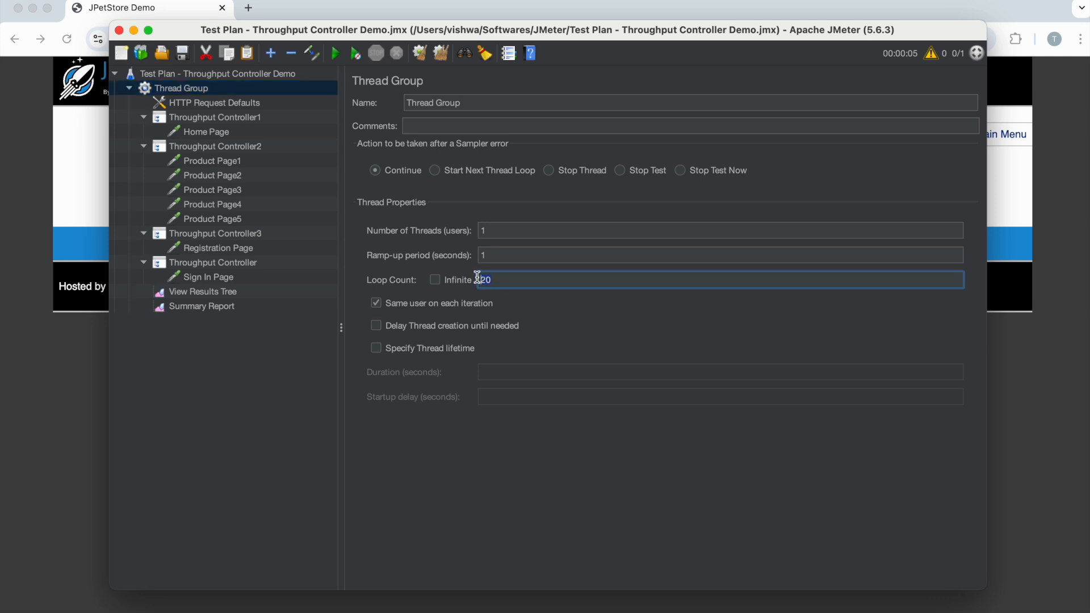
click(230, 306)
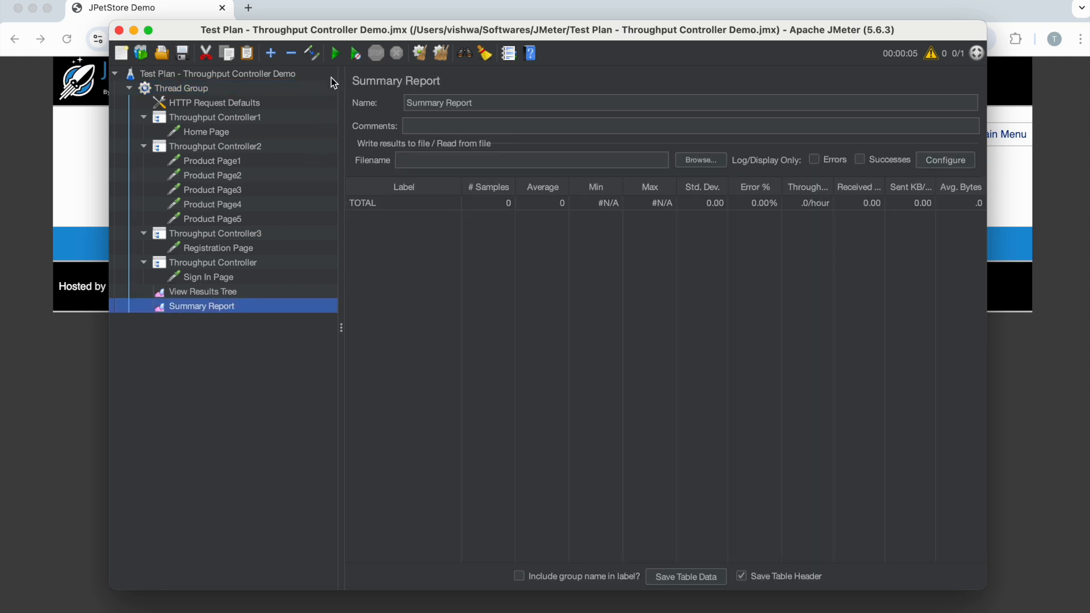
click(336, 56)
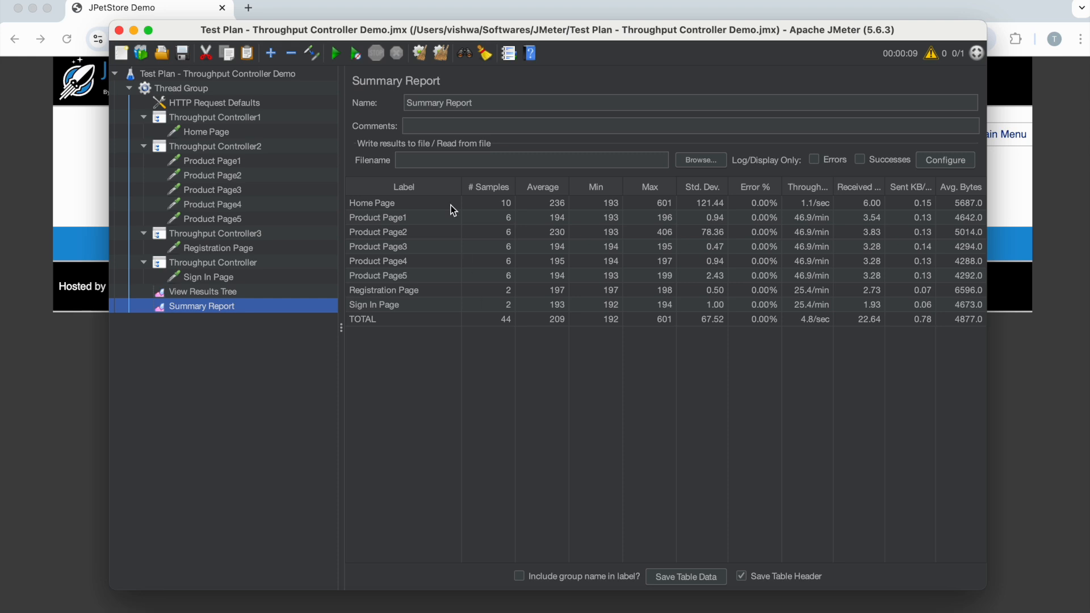
click(502, 205)
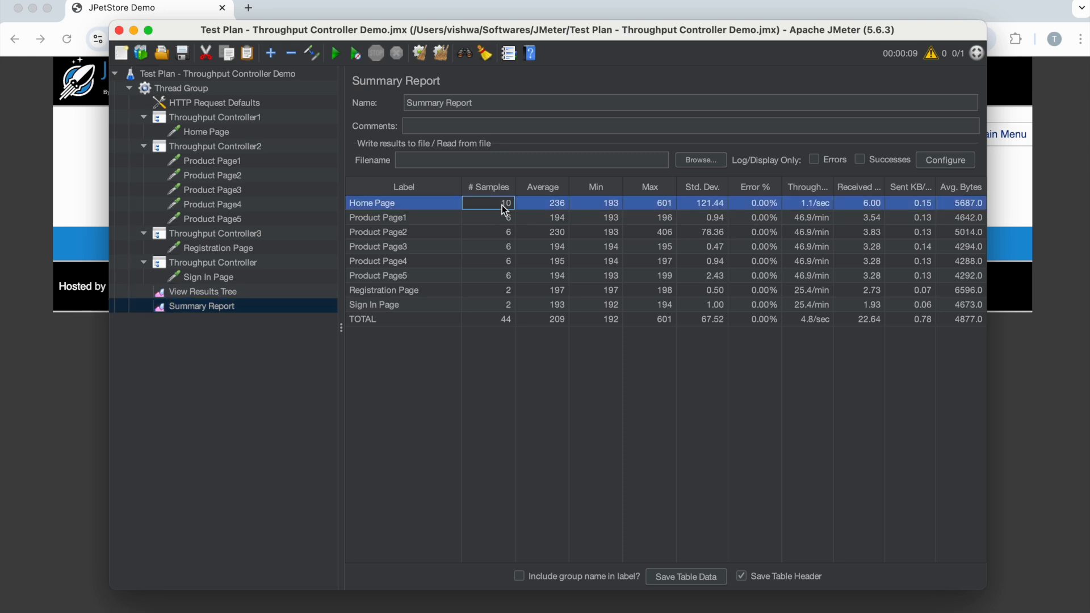
- Check Throughput Controller1's percentage and the Thread Group's loop count against the Home Page sample count in the Summary Report
click(201, 119)
drag(450, 175, 397, 176)
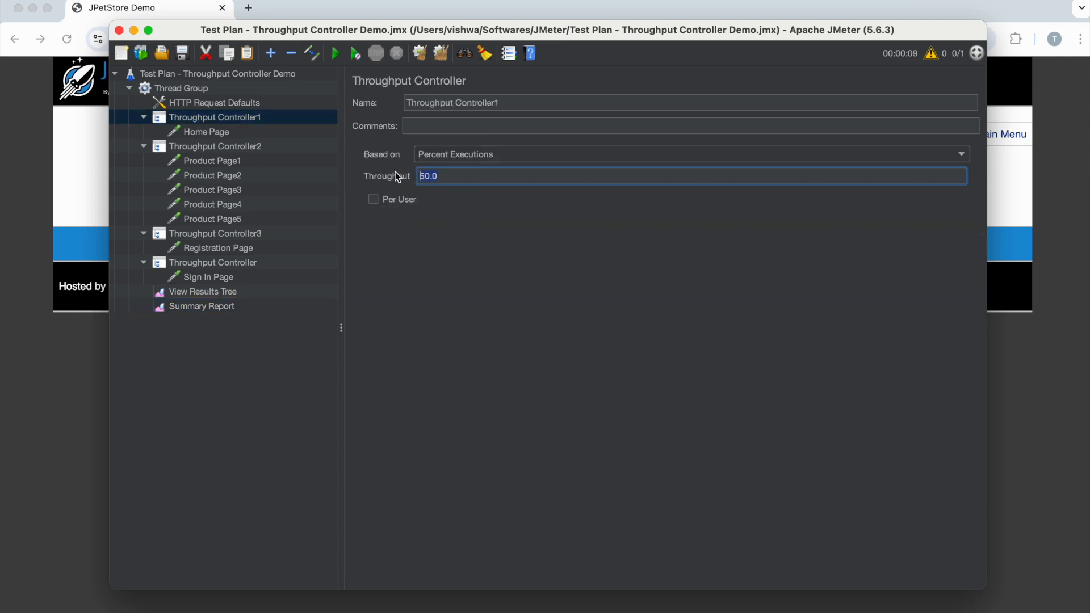
click(173, 89)
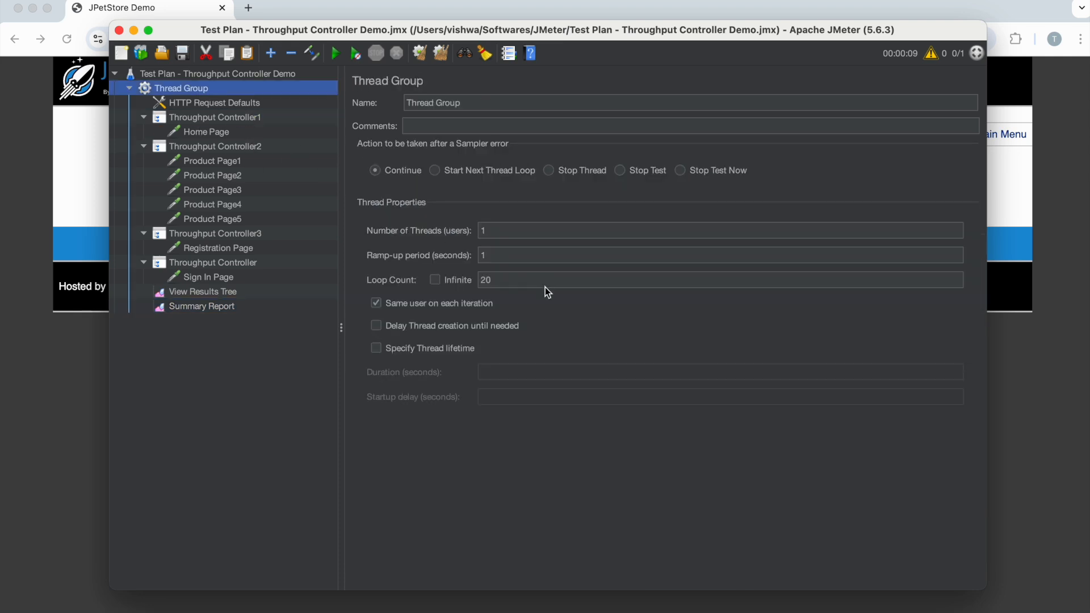
drag(498, 279, 472, 278)
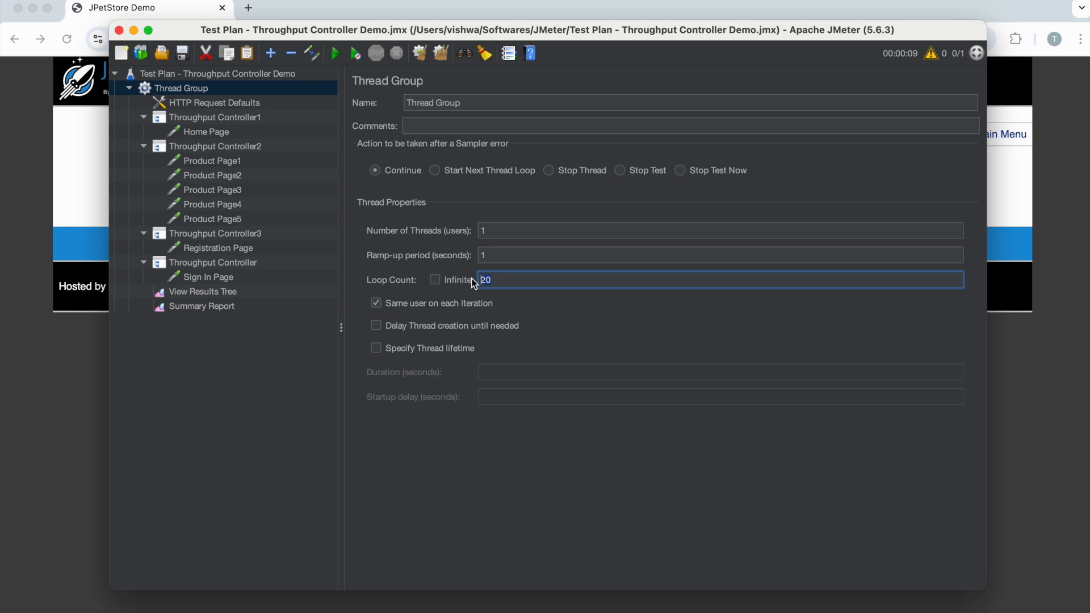
text(10)
click(229, 306)
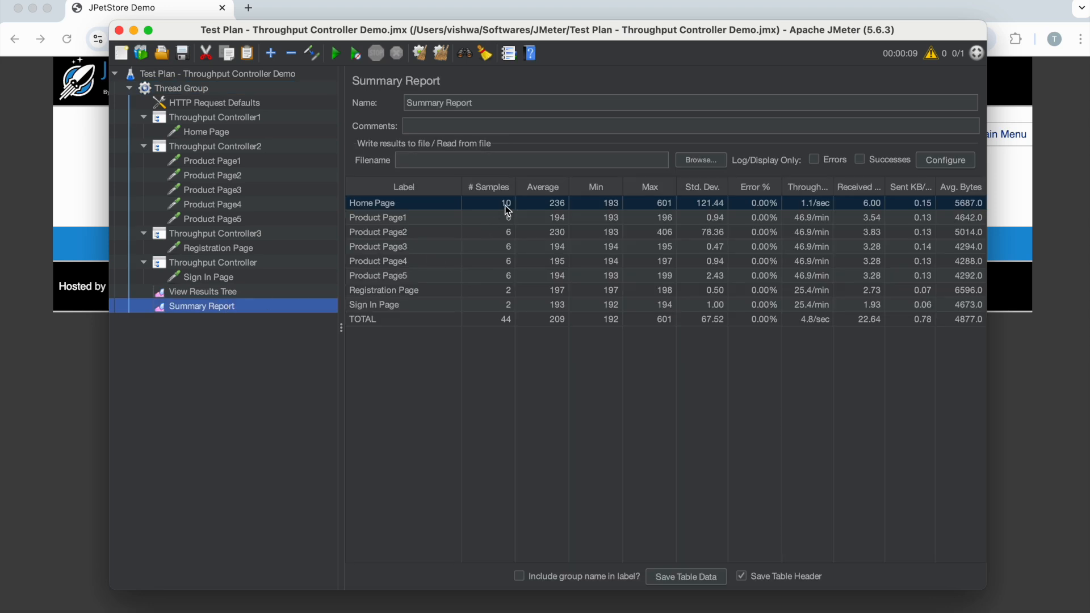
- View Throughput Controller2's percentage, open Calculator and compute 20 × 30% to work out the expected Product Page executions
click(251, 146)
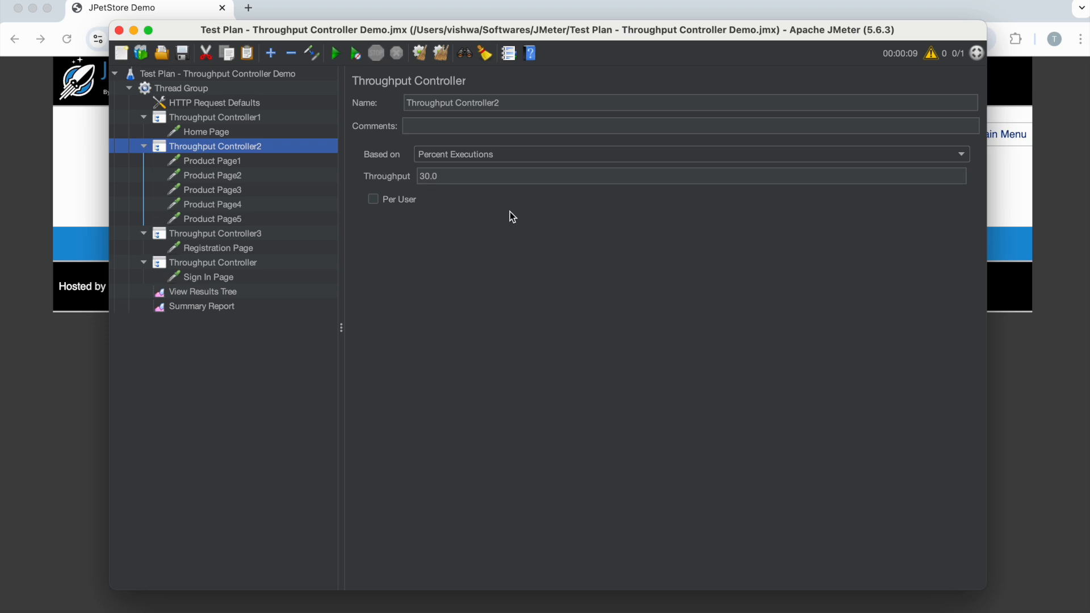
key(super+space)
text(ca)
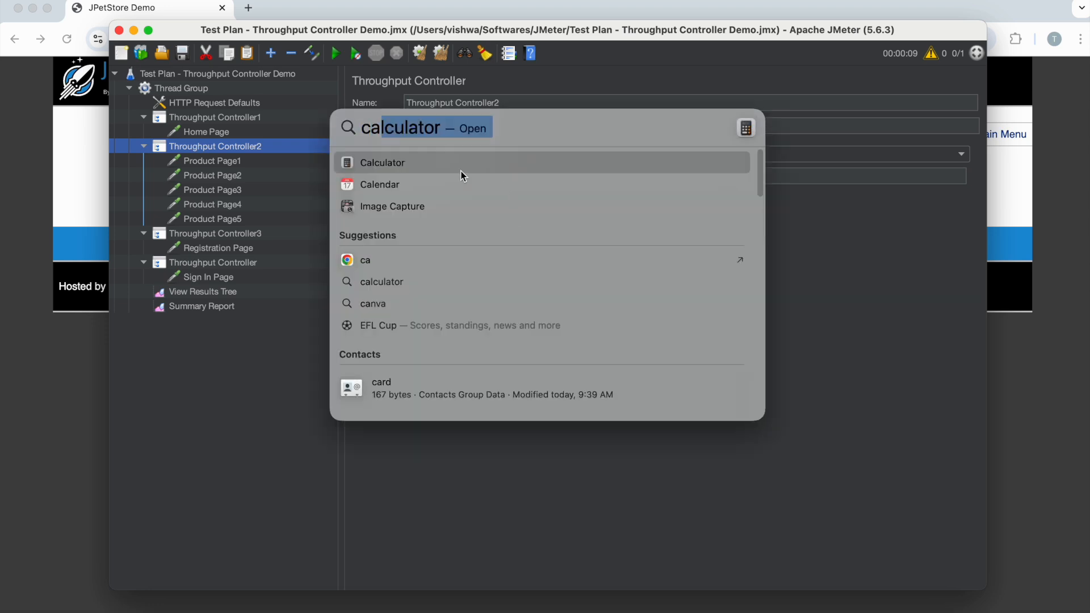
key(Return)
drag(226, 46, 760, 160)
click(723, 316)
click(708, 349)
click(808, 247)
click(766, 326)
click(700, 350)
click(763, 219)
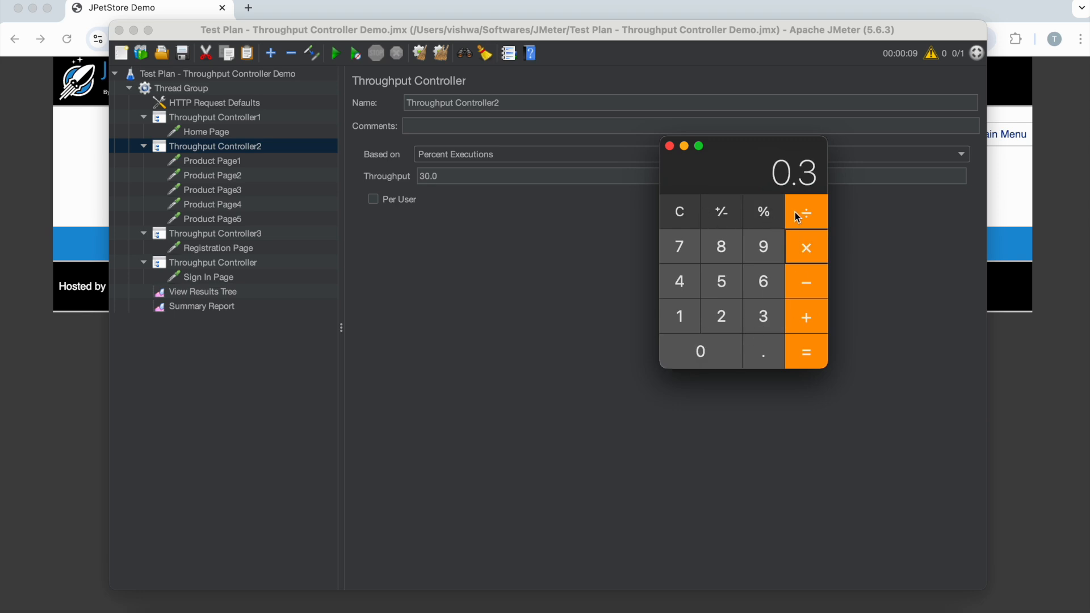
click(806, 353)
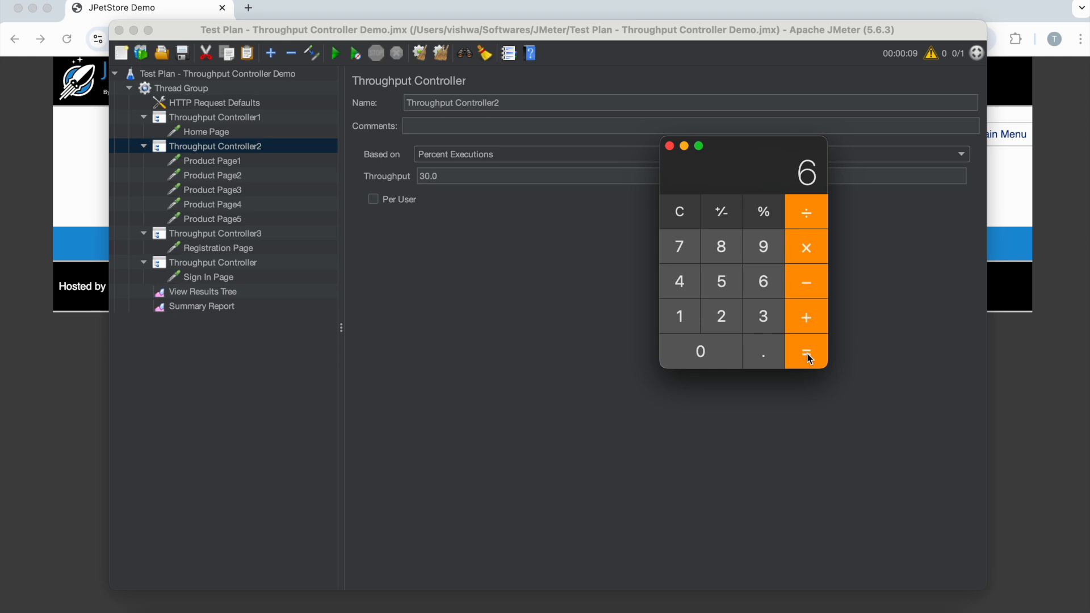
- Clear Calculator and compute 20 × 50% to work out the expected Home Page executions
click(688, 219)
click(732, 323)
click(728, 342)
click(804, 241)
click(725, 291)
click(715, 341)
click(761, 212)
click(818, 358)
- Check the Registration Page row in the Summary Report and Throughput Controller3's percentage
click(234, 305)
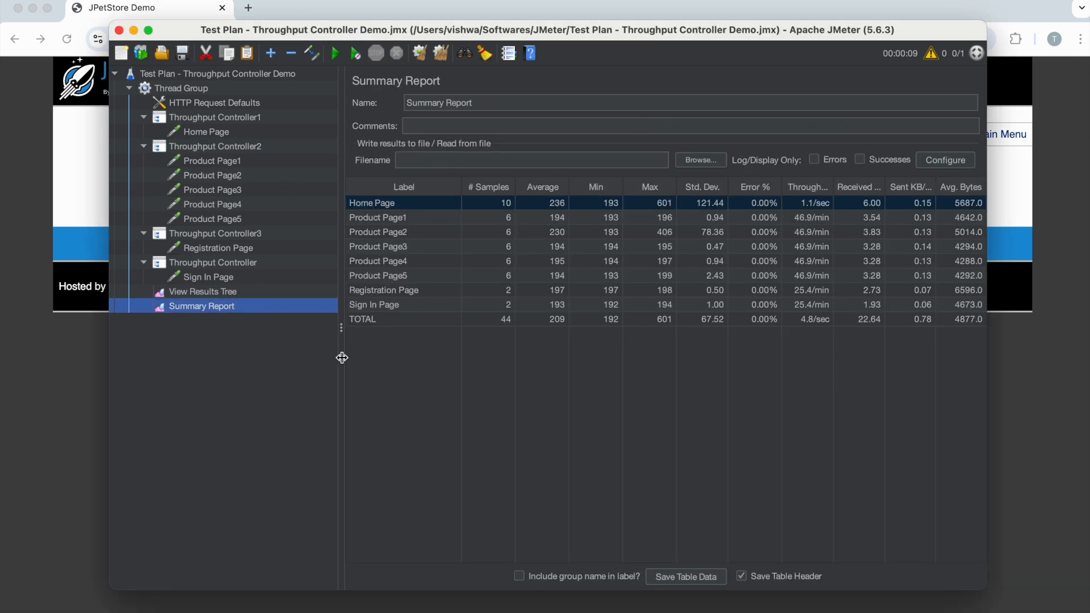
click(399, 292)
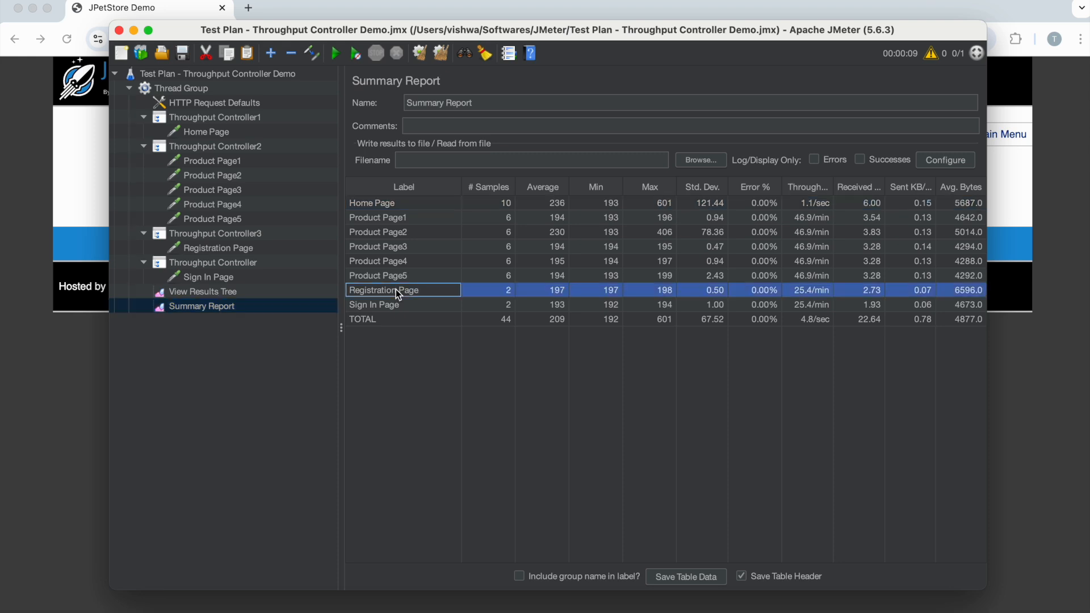
click(215, 235)
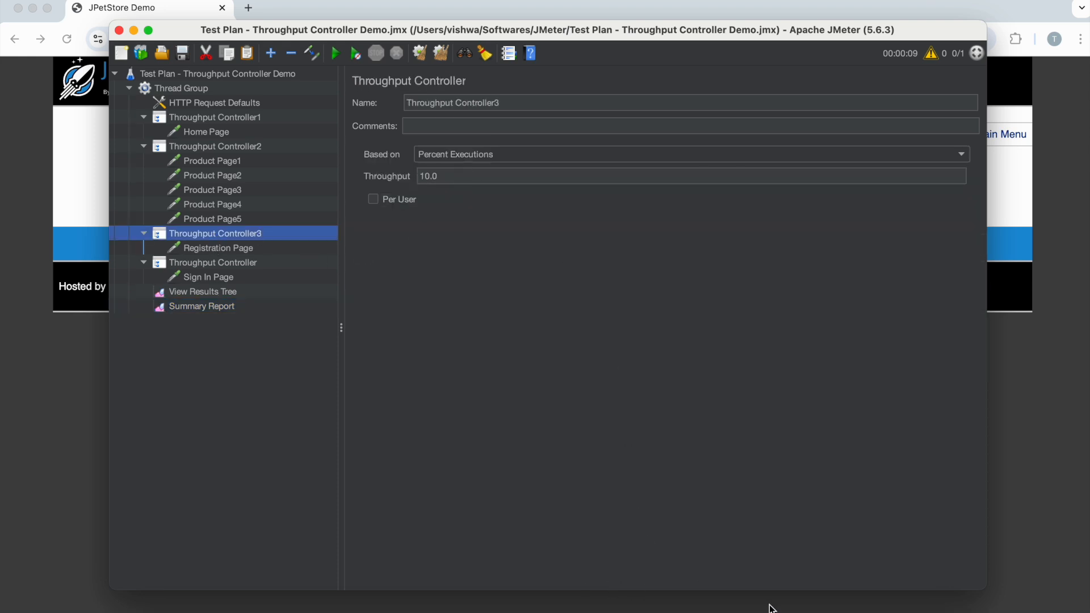
- Return to Calculator and compute 20 × 10% to work out the expected Registration Page executions
click(818, 608)
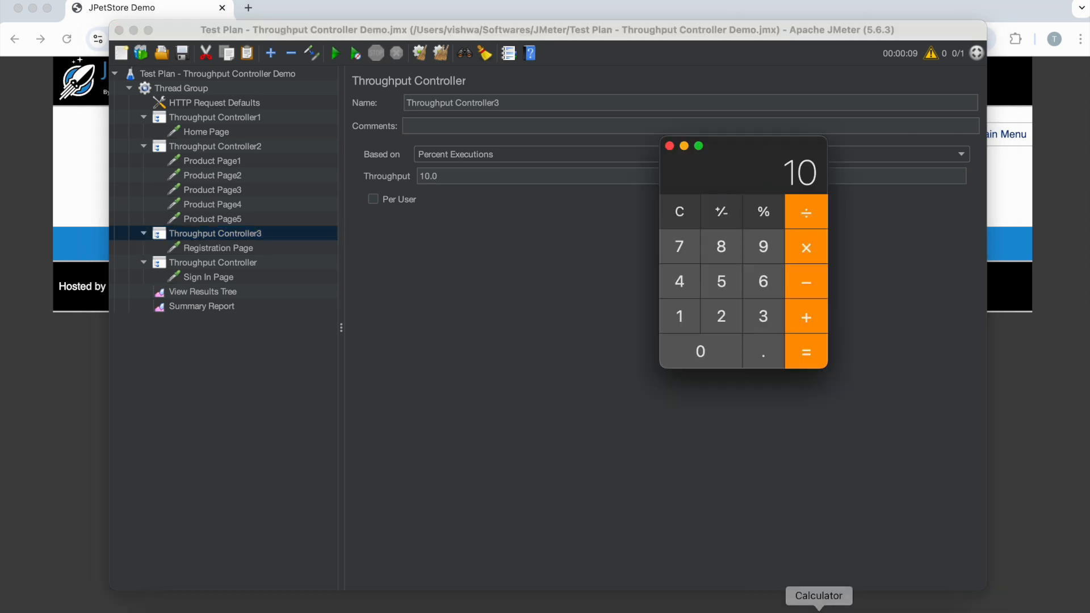
click(681, 224)
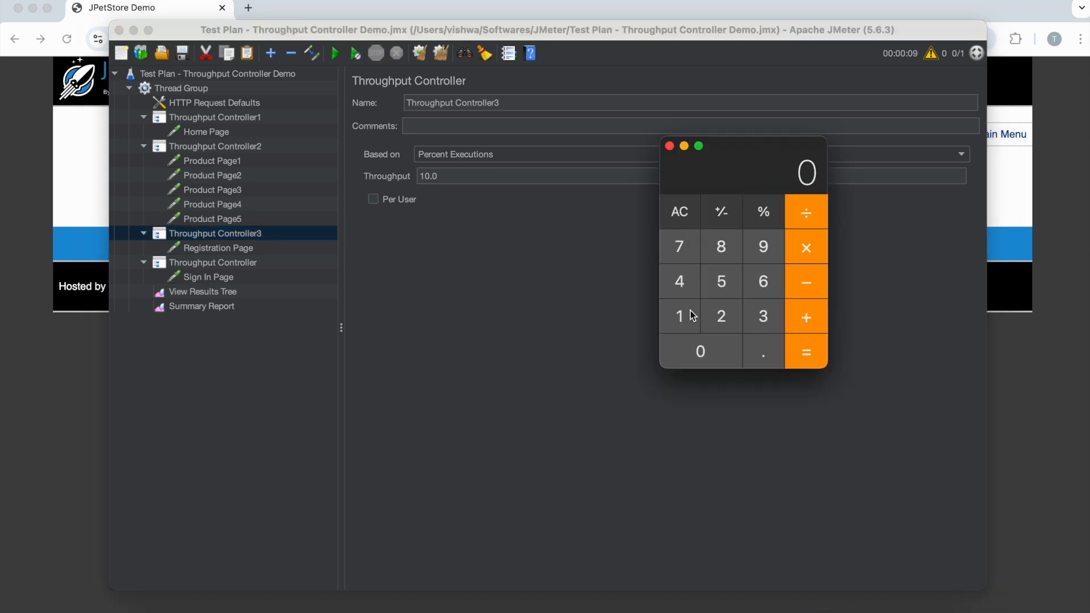
click(724, 316)
click(711, 354)
click(803, 249)
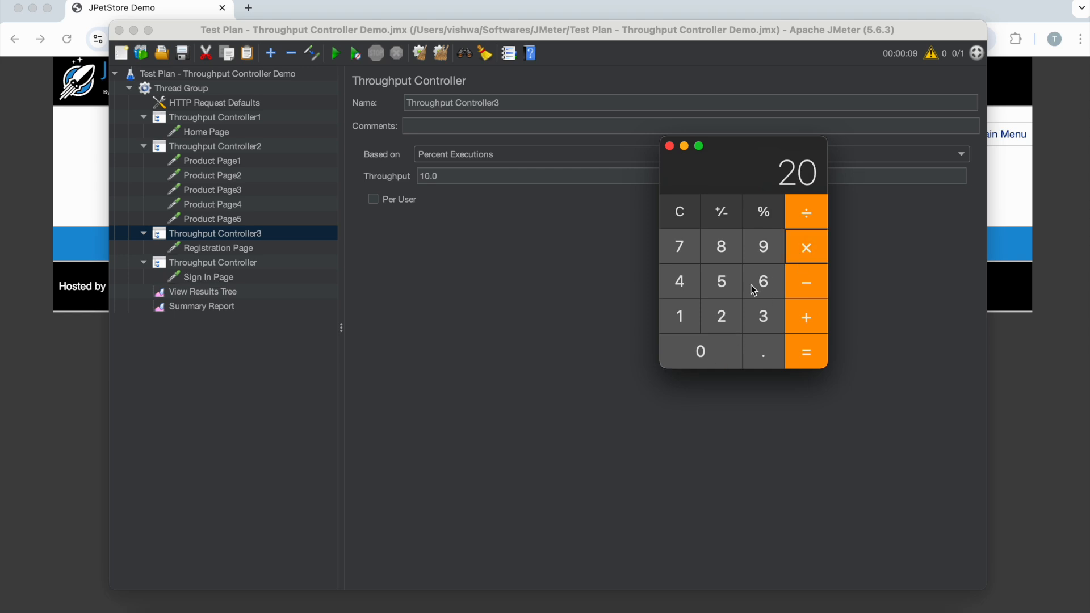
click(684, 318)
click(702, 354)
click(762, 214)
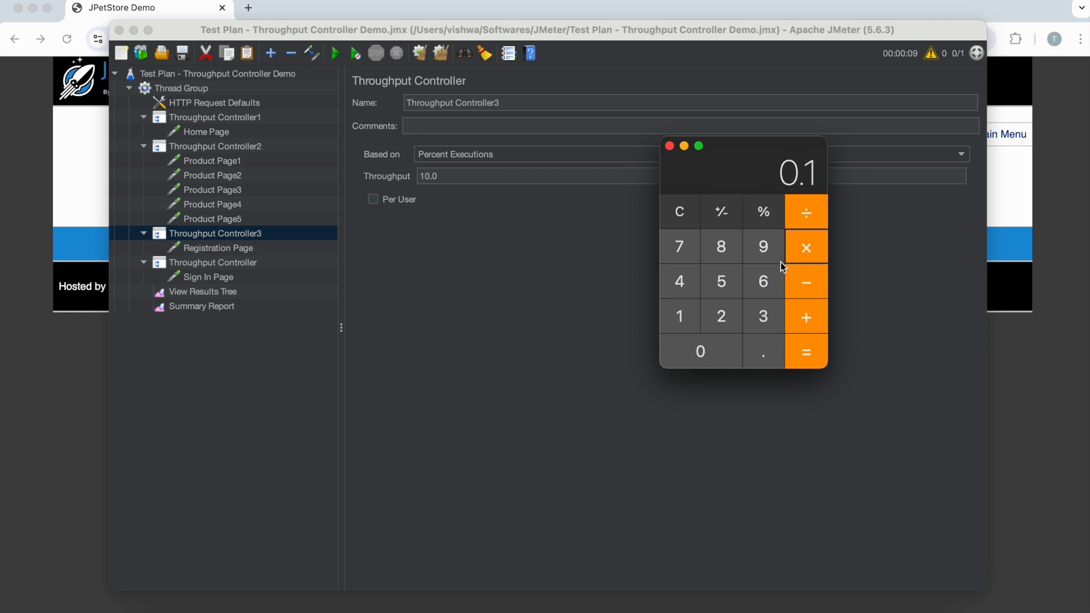
click(804, 362)
- Compare the Sign In Page sample count in the Summary Report with its throughput controller's percentage and the Thread Group's loop count
click(196, 311)
click(199, 308)
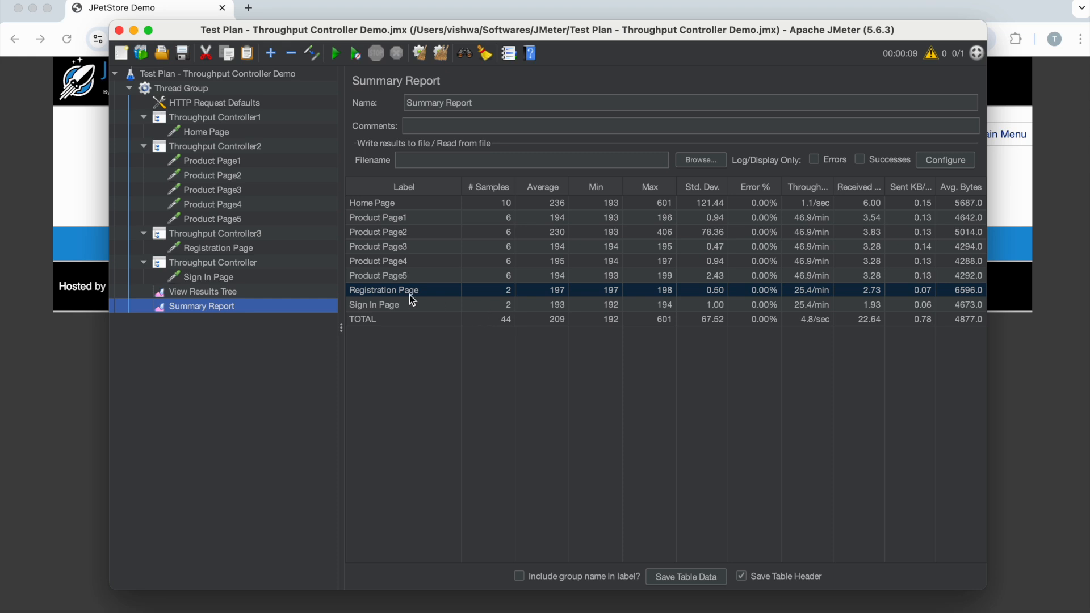
click(212, 264)
click(455, 178)
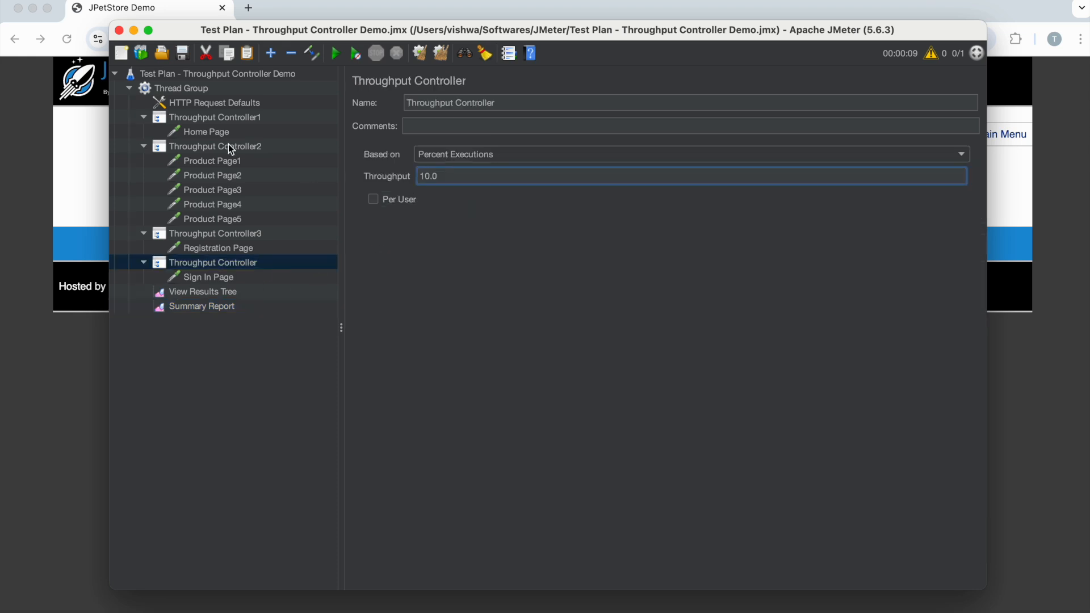
click(196, 88)
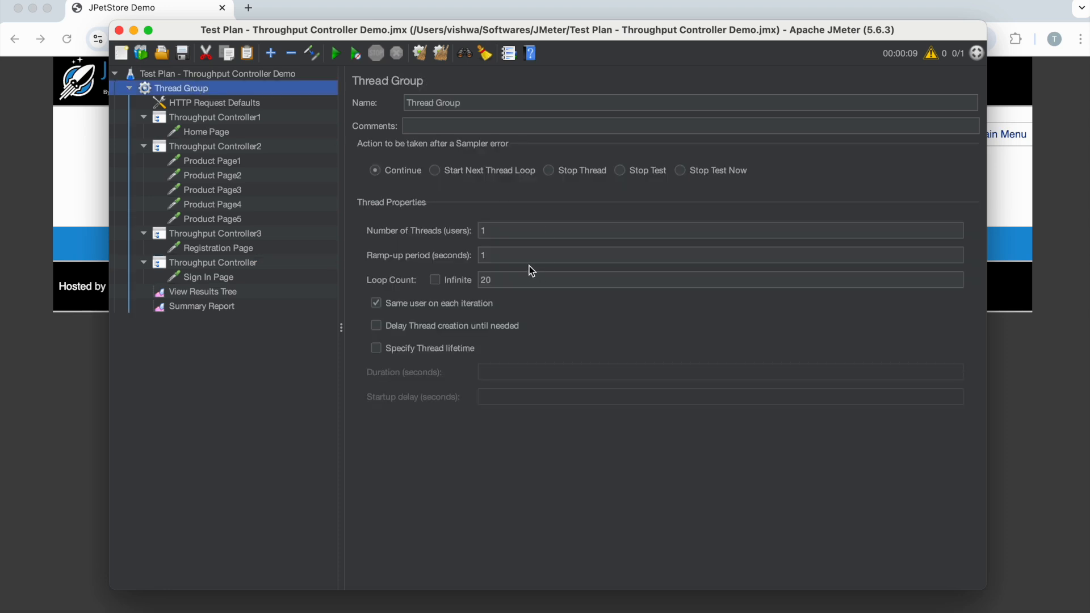
click(253, 305)
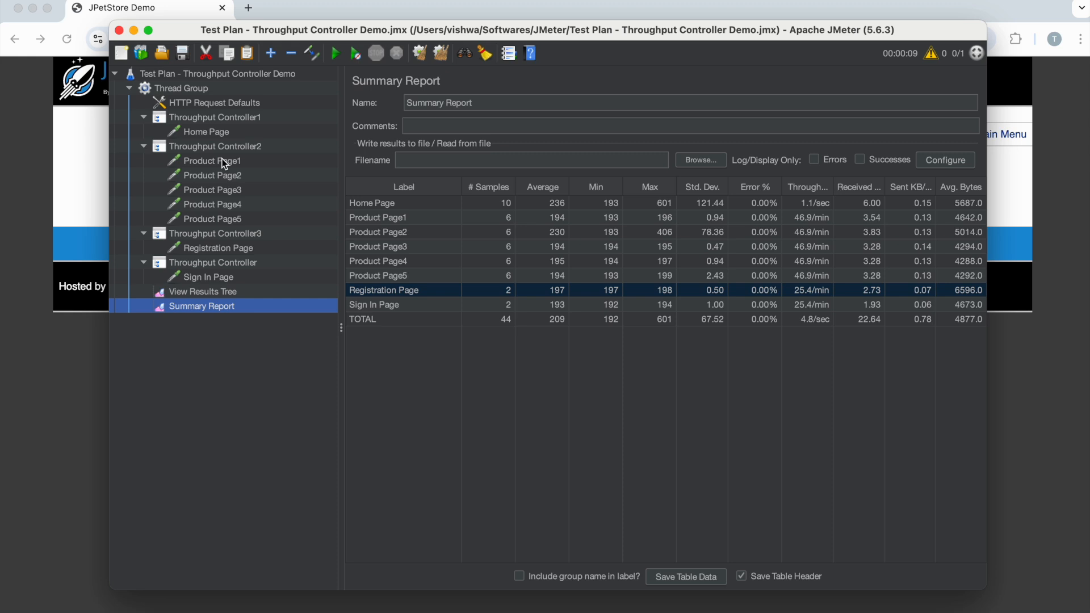
- Base Throughput Controller1 on Total Executions and set its throughput to 10
click(204, 119)
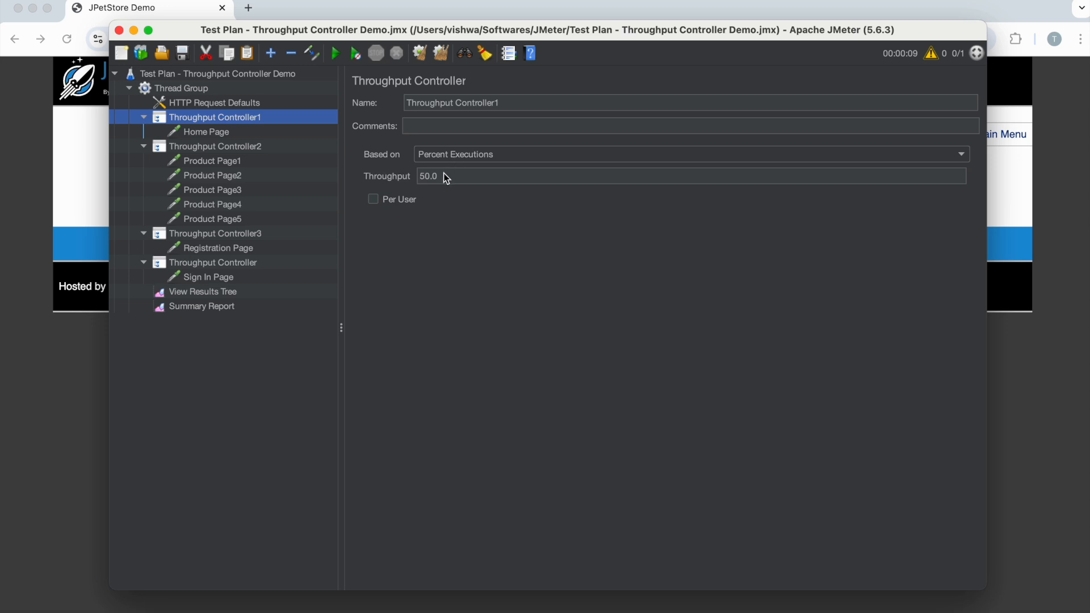
click(460, 154)
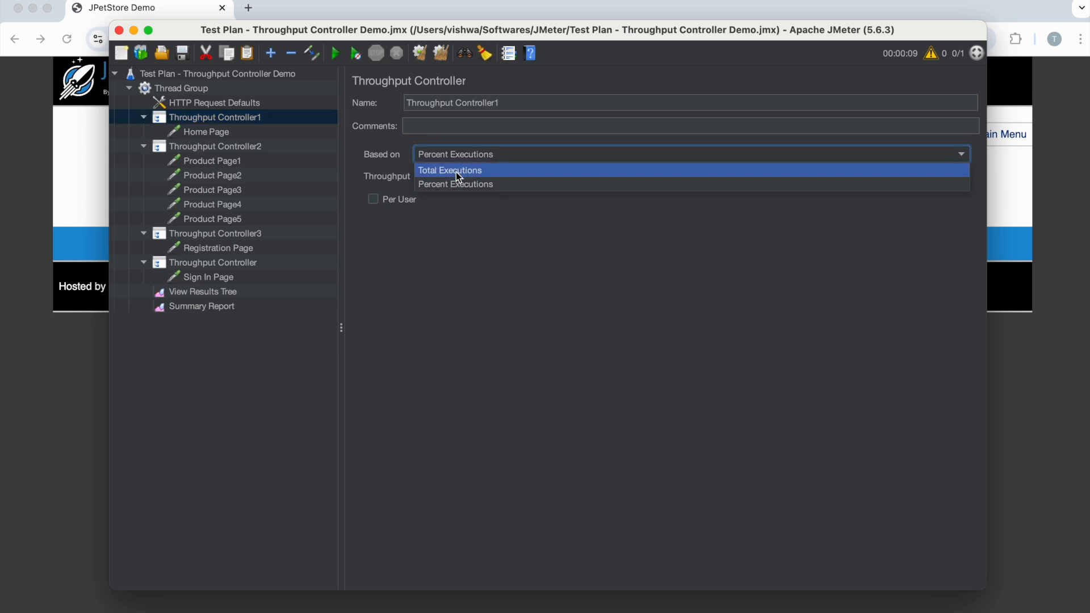
click(456, 173)
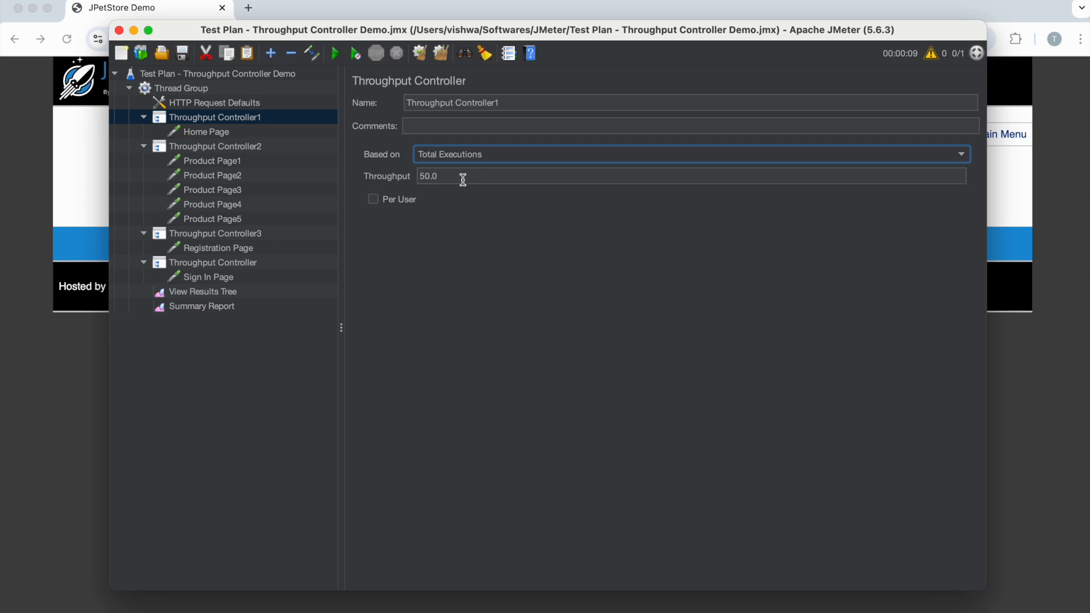
click(465, 177)
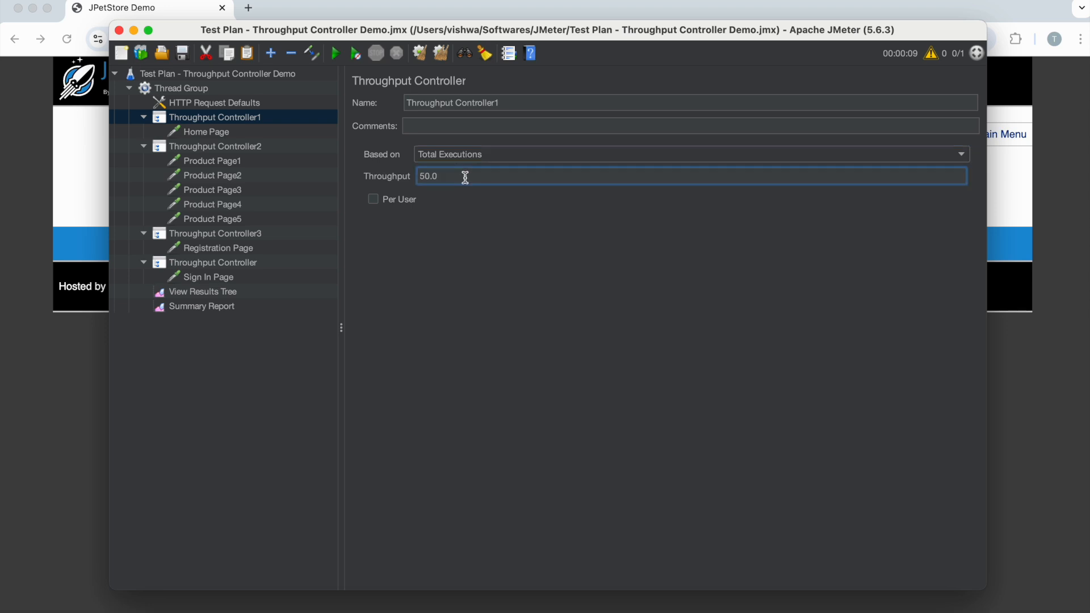
drag(455, 178, 414, 176)
text(10)
- Check the Thread Group's loop count, then set Throughput Controller1's throughput to 8 with Total Executions selected
click(207, 91)
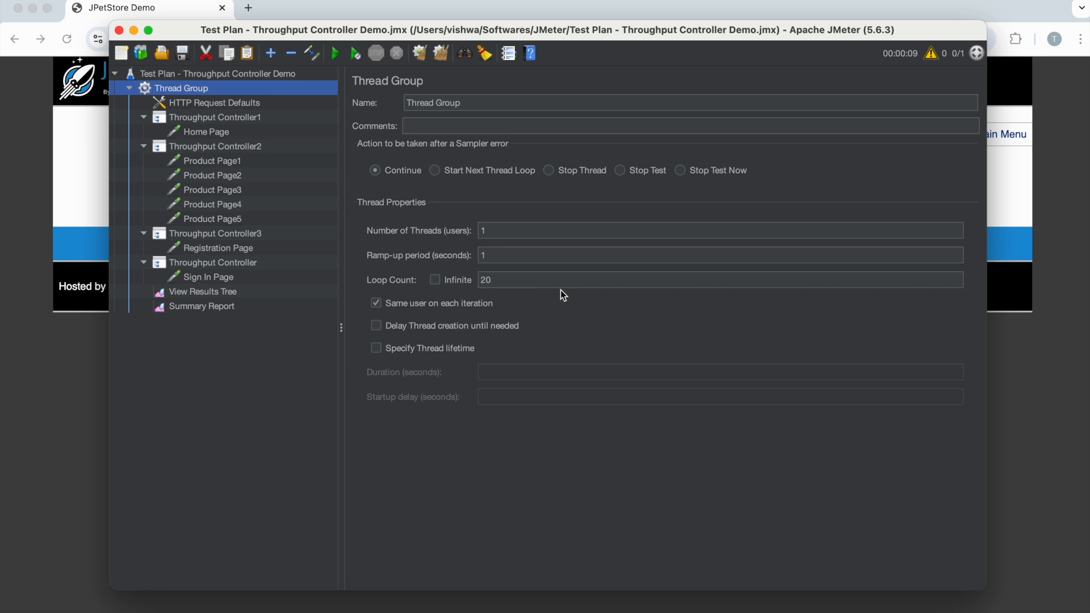
key(Down)
key(Down)
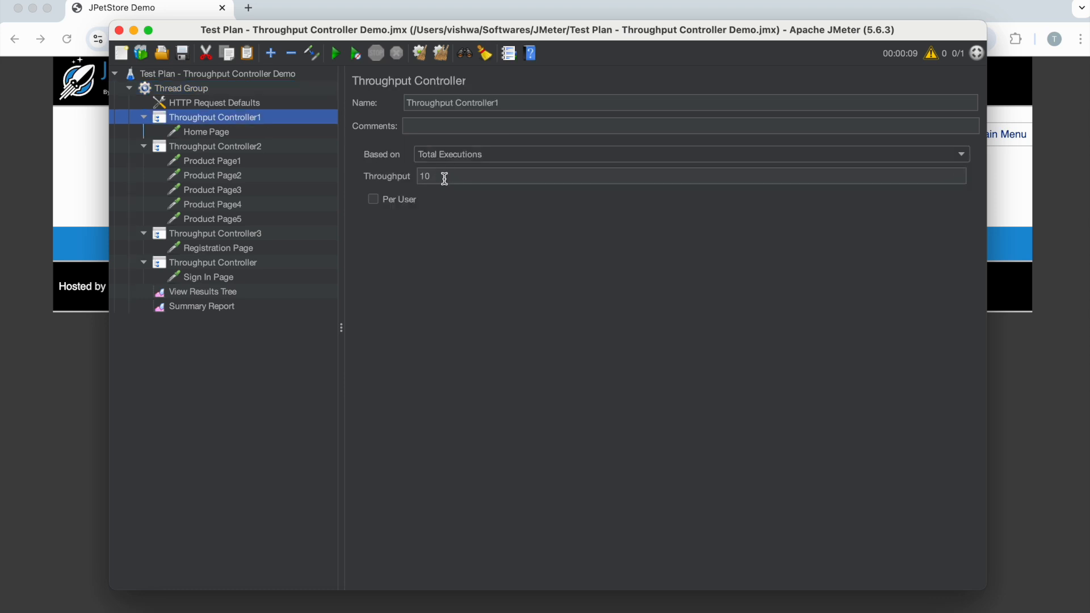
click(436, 154)
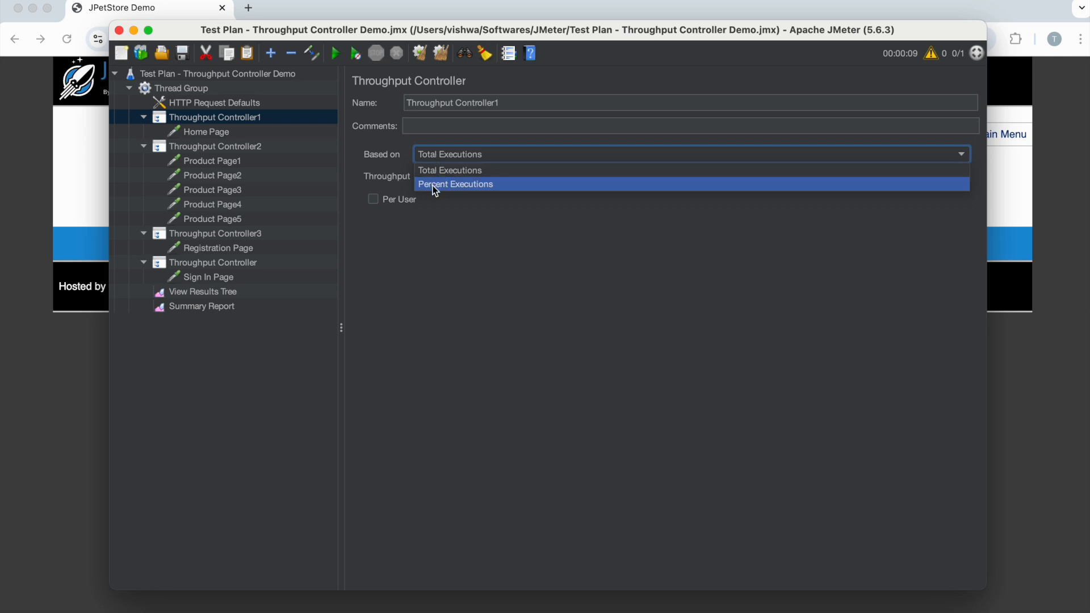
click(431, 171)
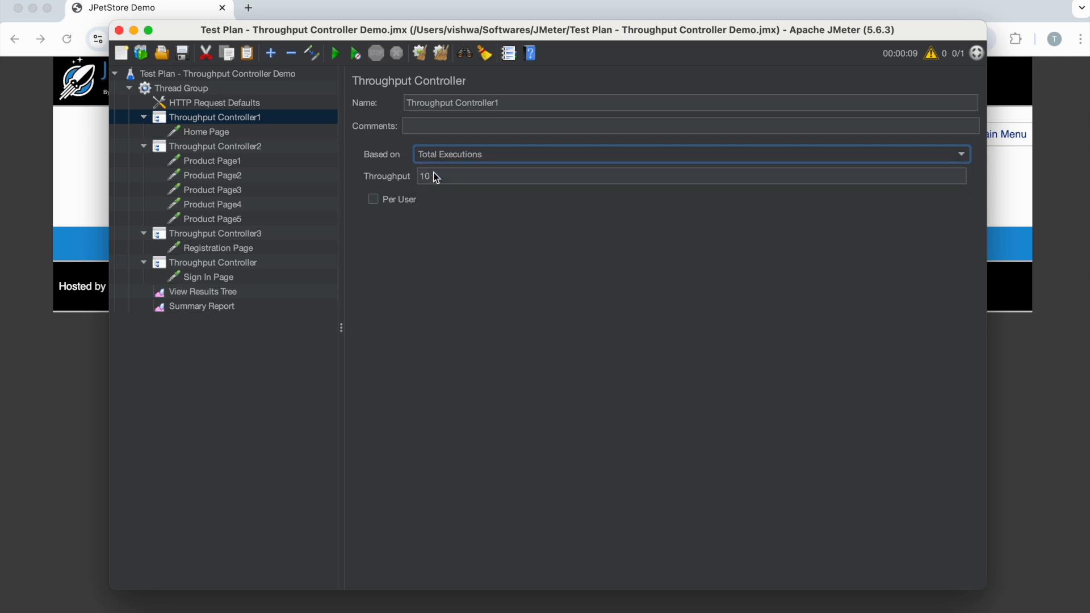
drag(437, 176, 412, 179)
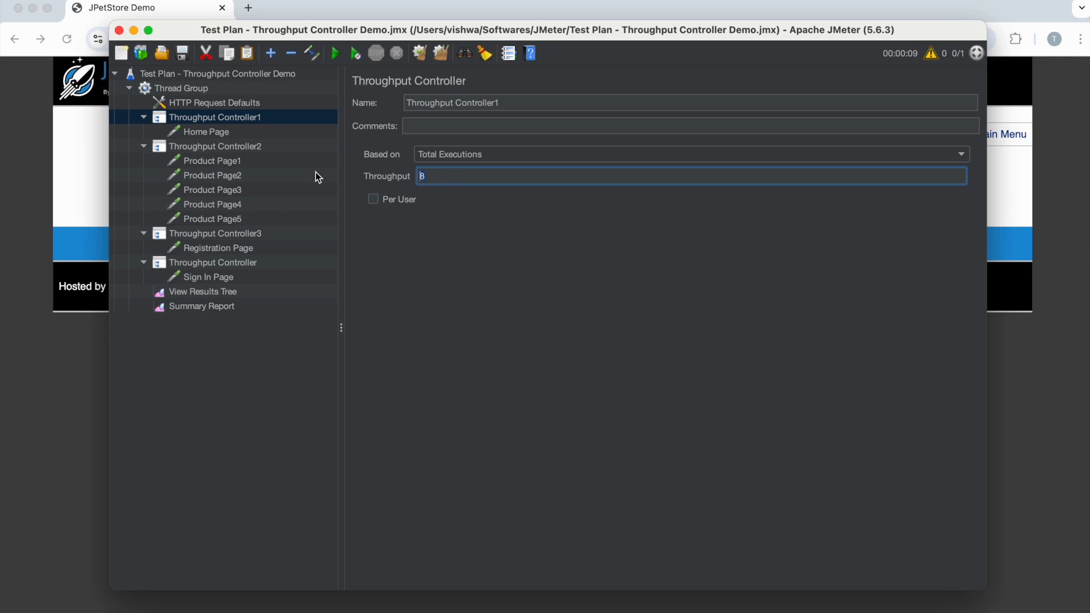
- Clear the previous results, rerun the test with the Summary Report open, and select the Home Page sample count
click(205, 294)
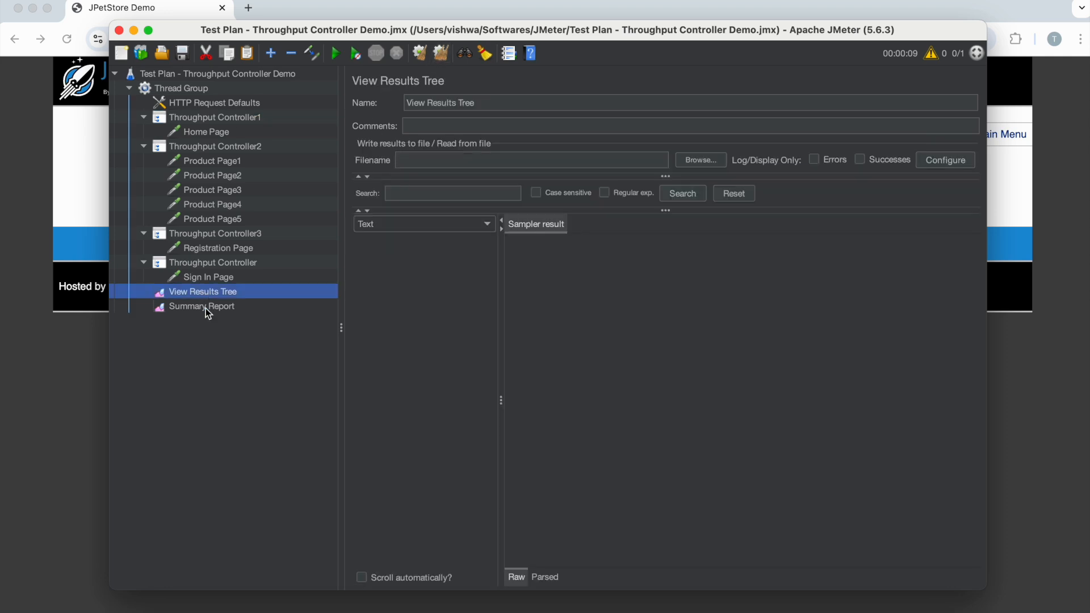
click(208, 309)
click(336, 54)
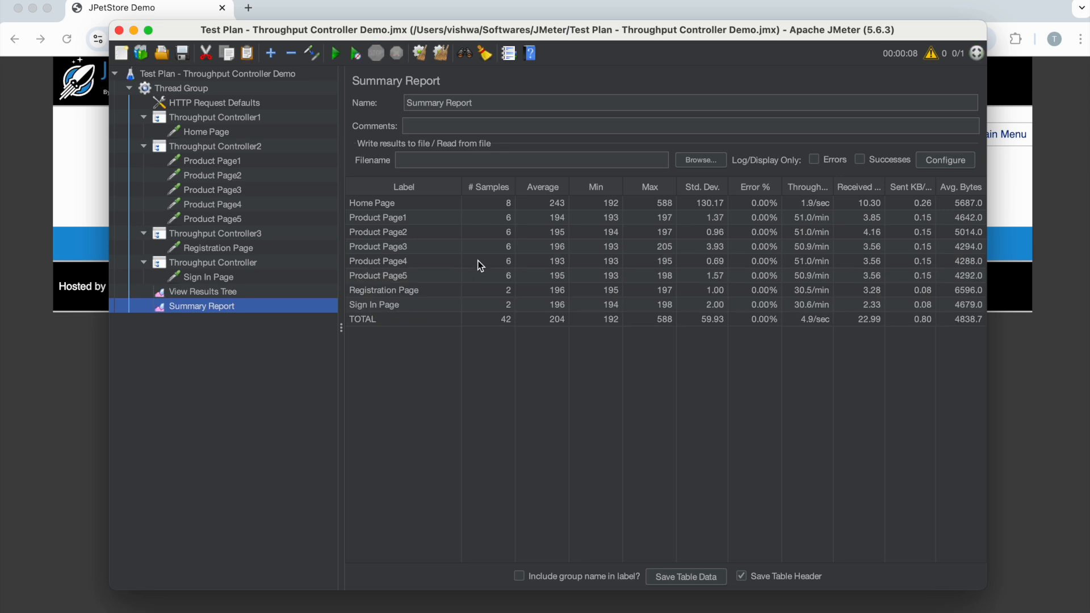
click(402, 208)
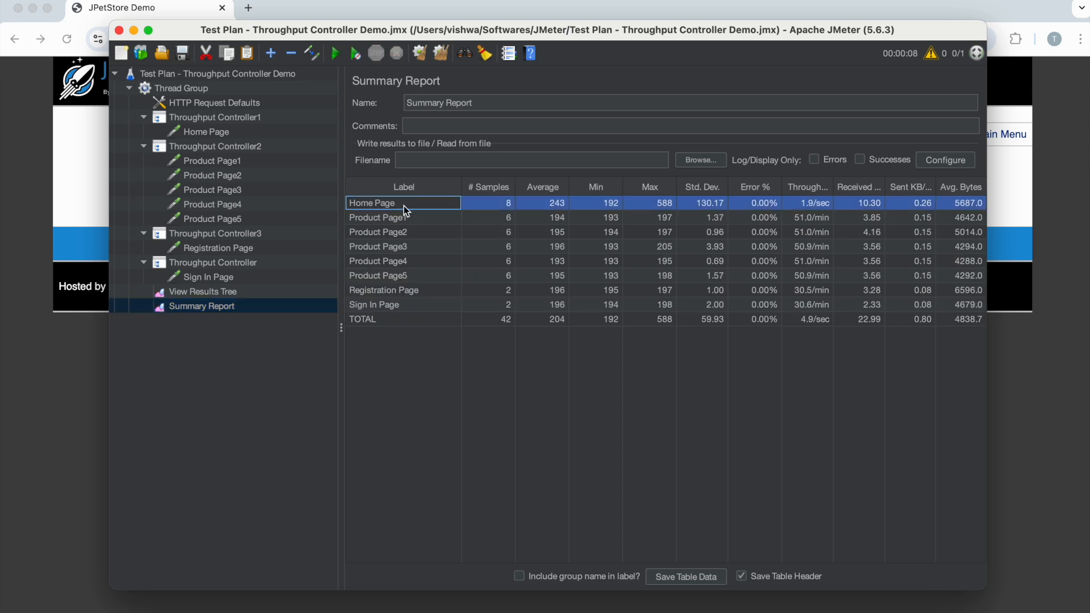
click(500, 206)
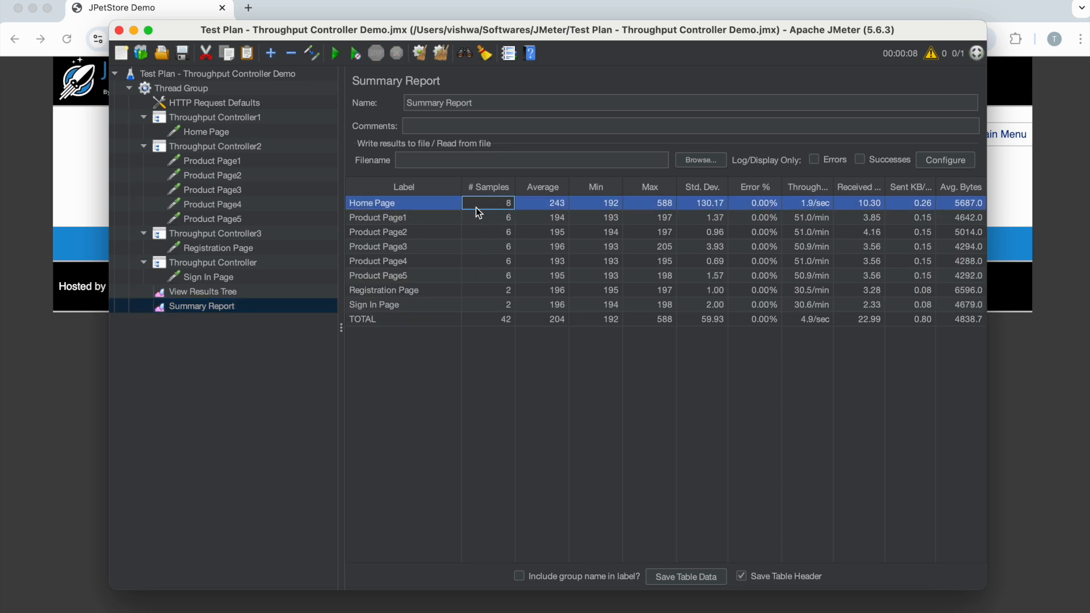
- Review Throughput Controller1's throughput value and execution mode options, keeping Total Executions selected
click(198, 121)
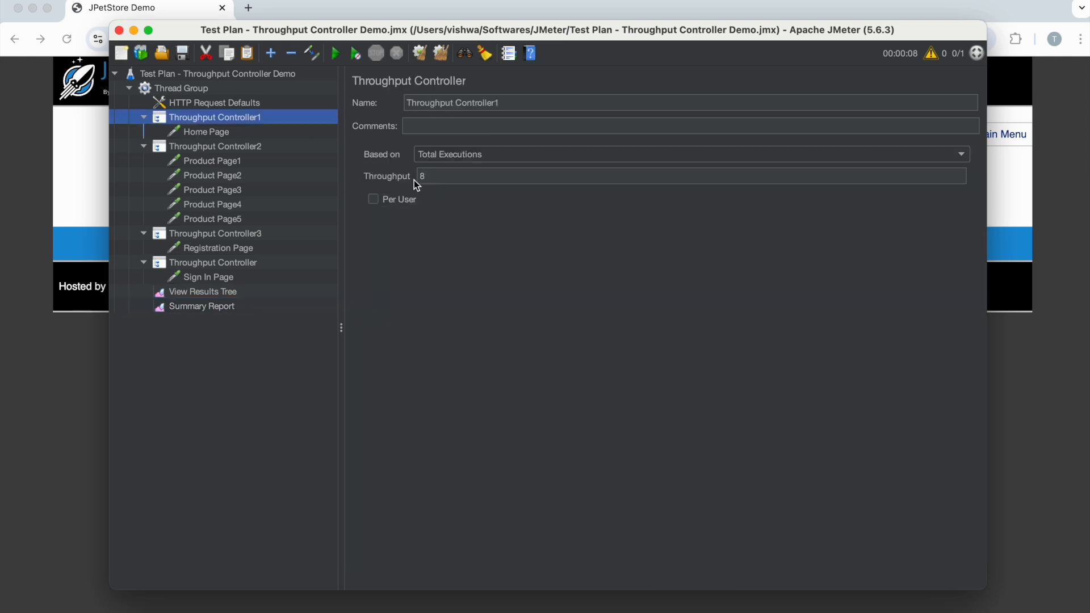
click(432, 156)
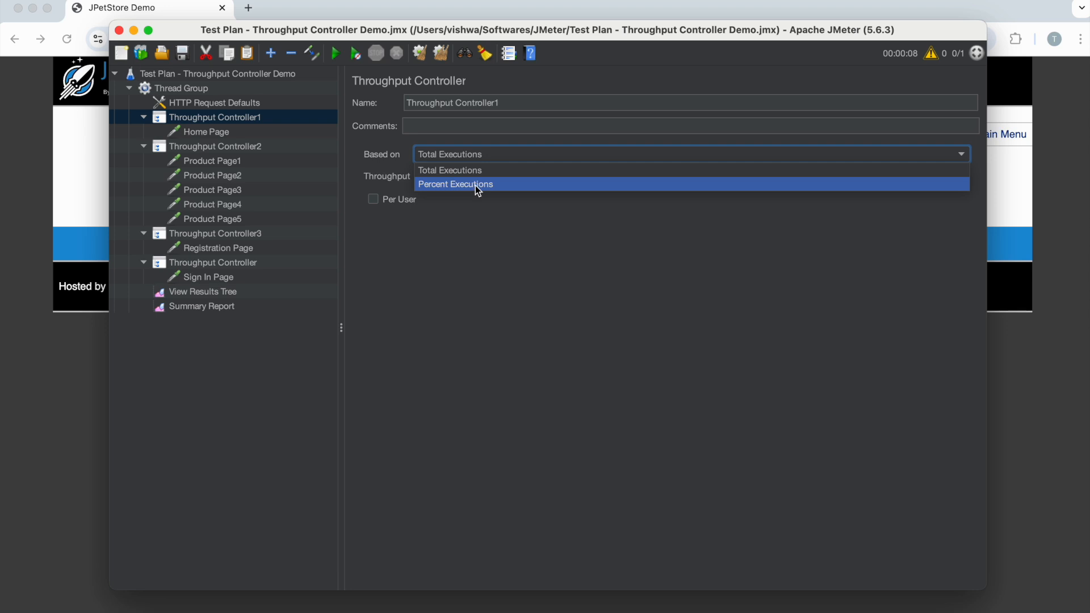
click(453, 171)
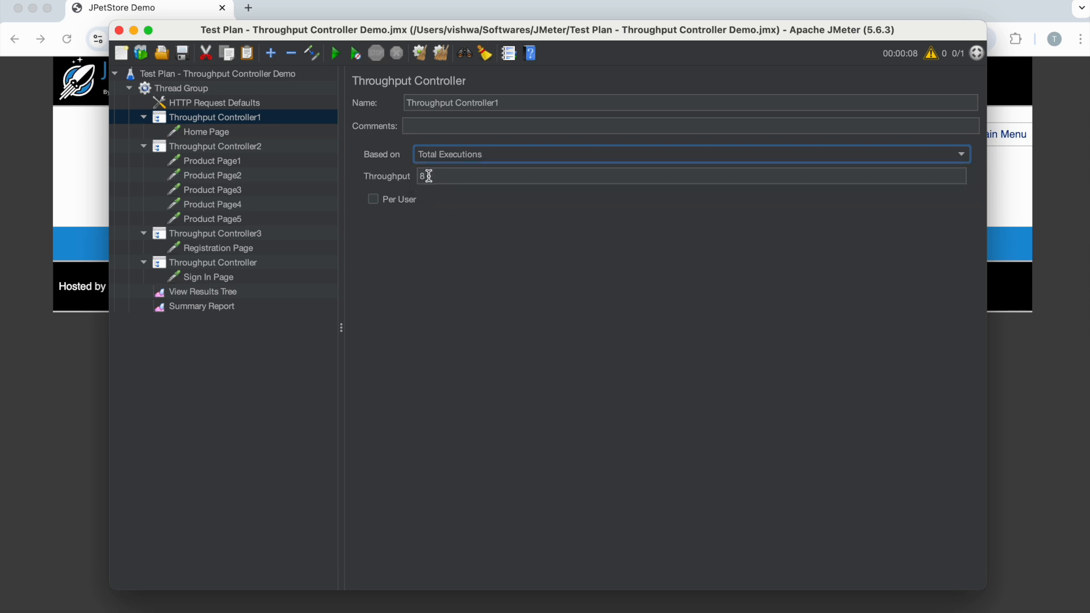
- Compare the other throughput controllers' settings, then base Throughput Controller1 on Percent Executions with a throughput of 50.0
click(255, 238)
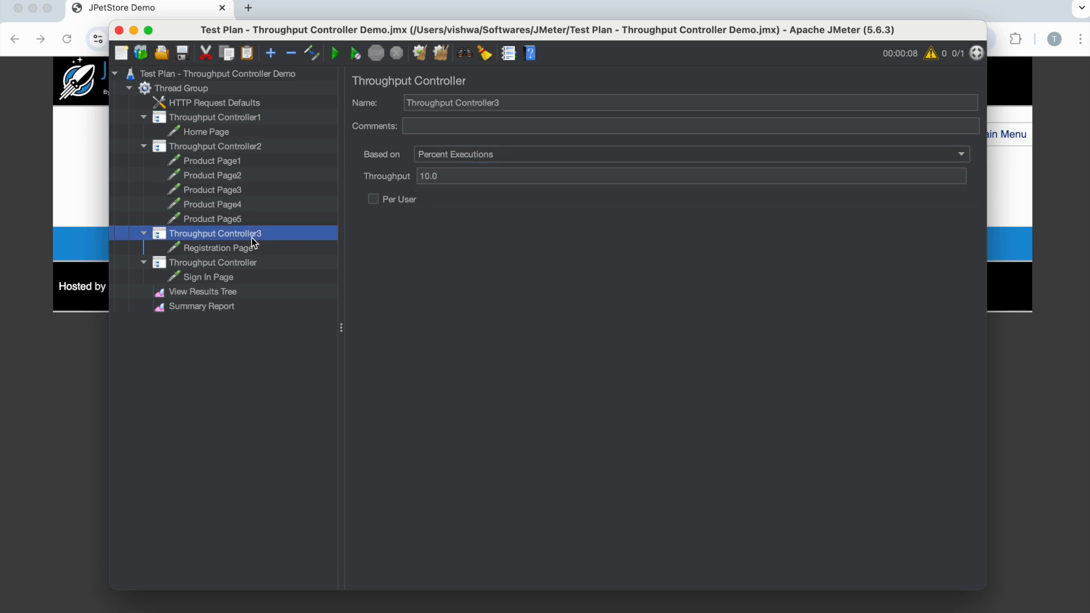
click(244, 263)
click(211, 148)
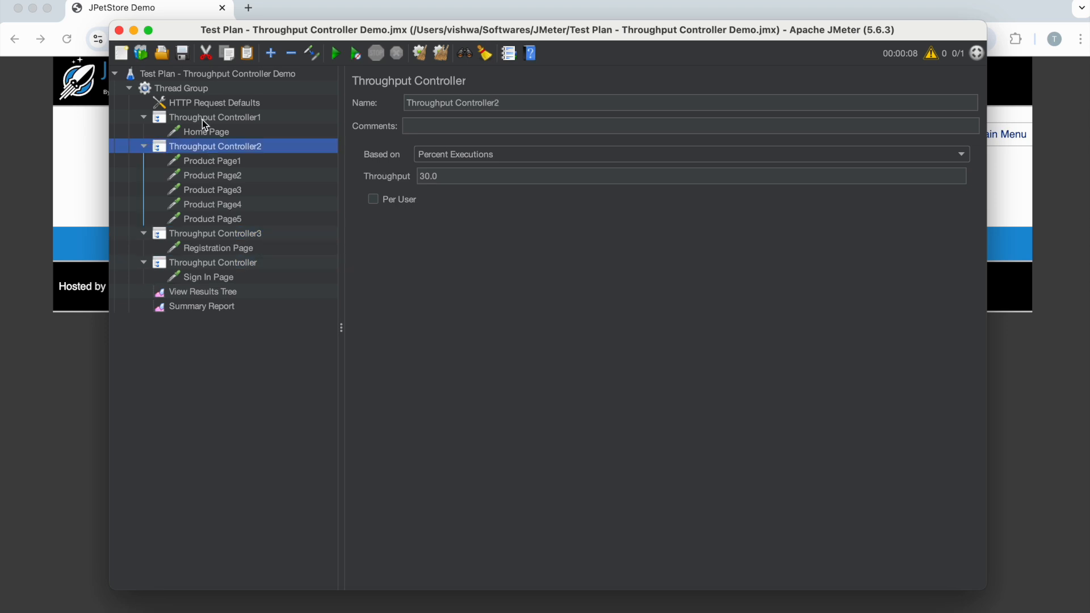
click(202, 120)
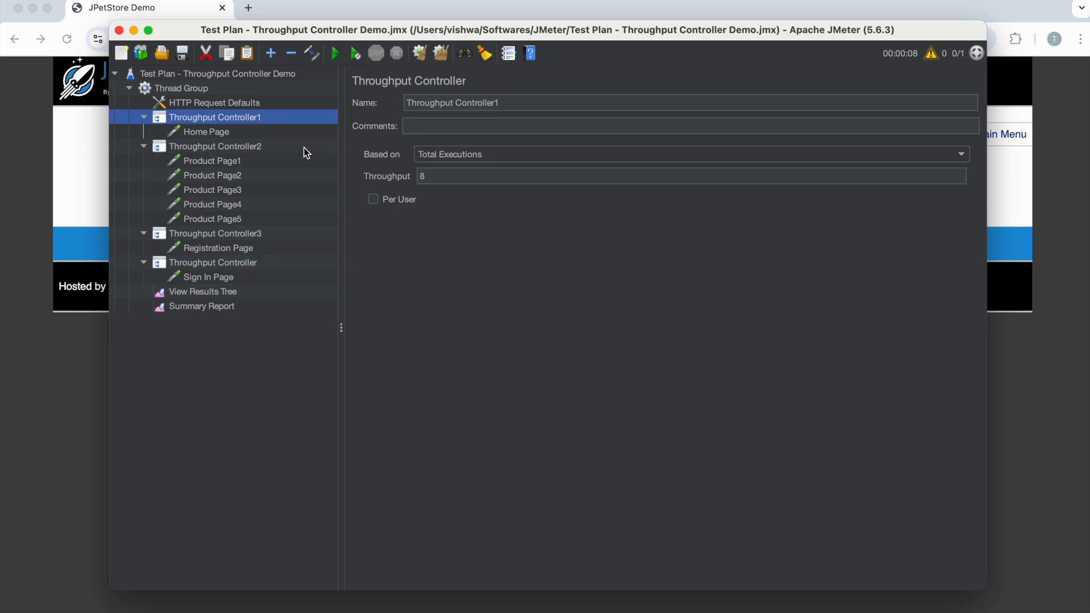
click(433, 159)
click(447, 185)
click(419, 176)
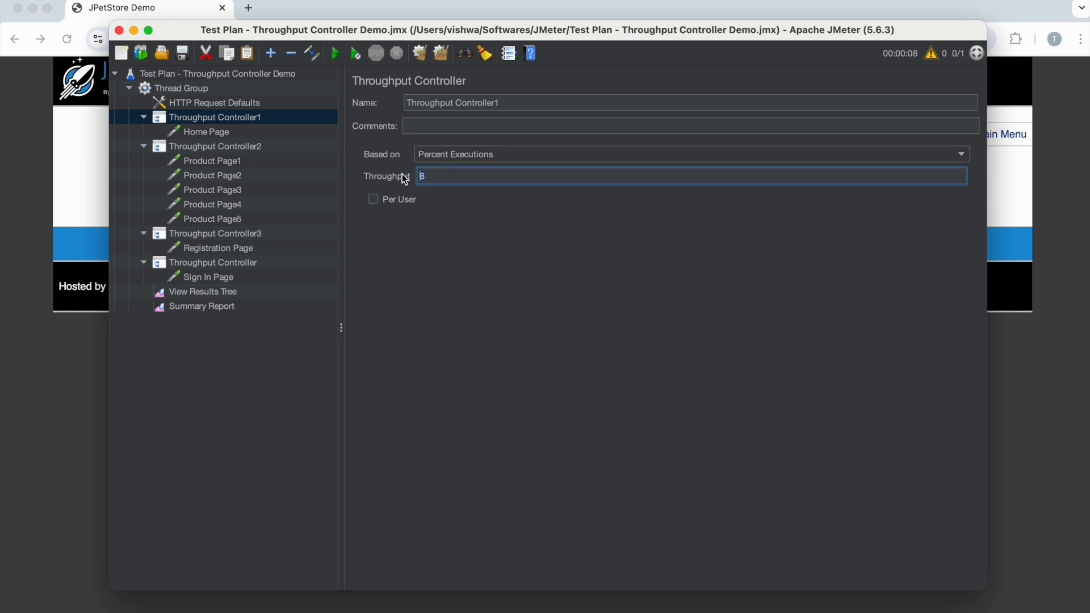
text(50.0)
- Open the Summary Report, clear the previous results and rerun the test
click(227, 305)
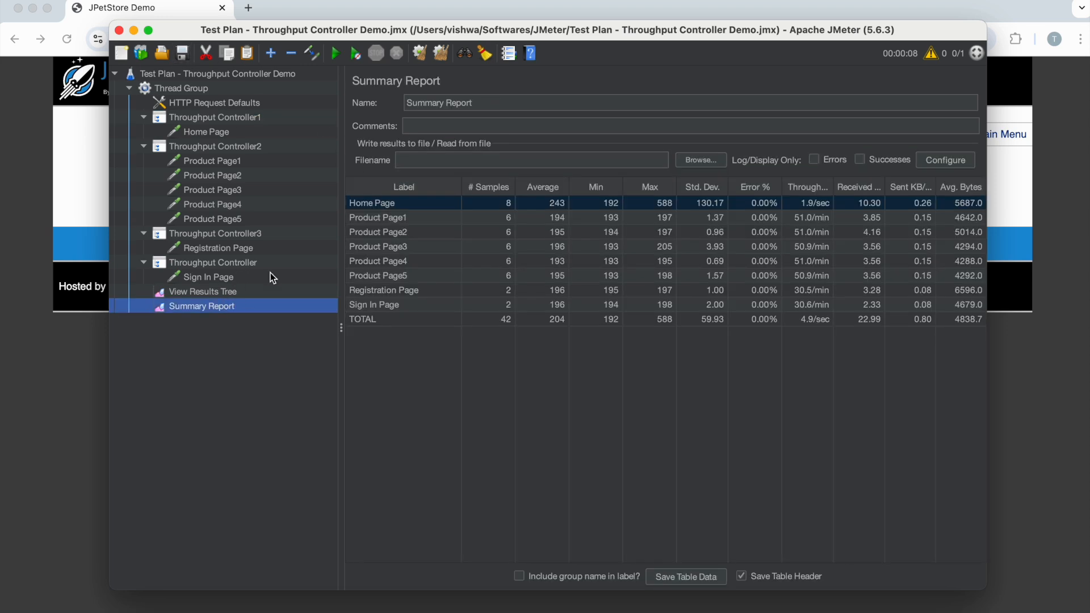
click(441, 56)
click(340, 56)
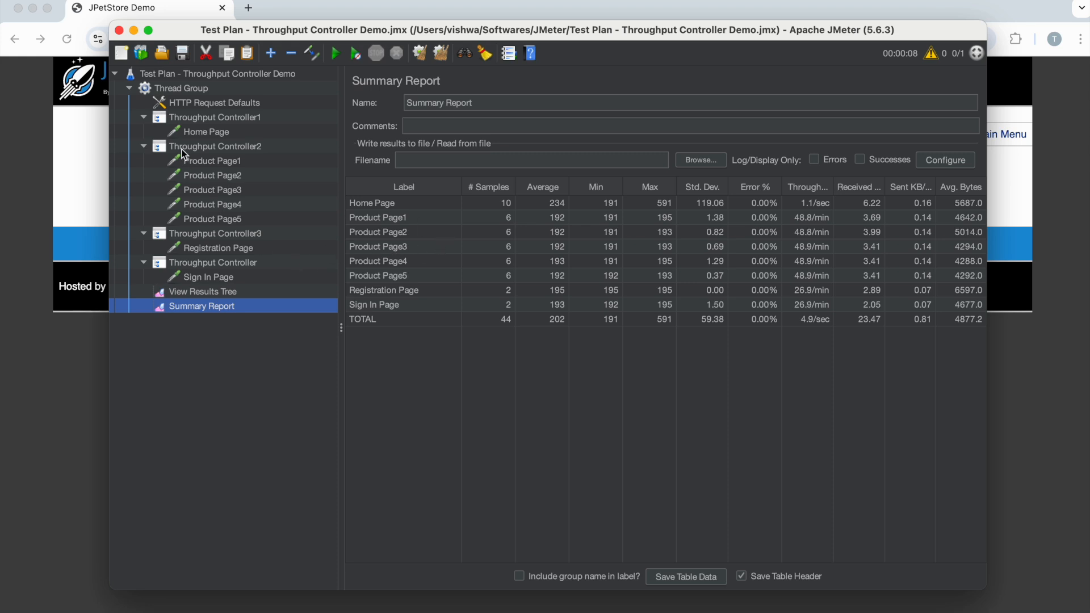
- Review Throughput Controller2's percentage against the Thread Group's loop count, then set the loop count to 100
click(176, 90)
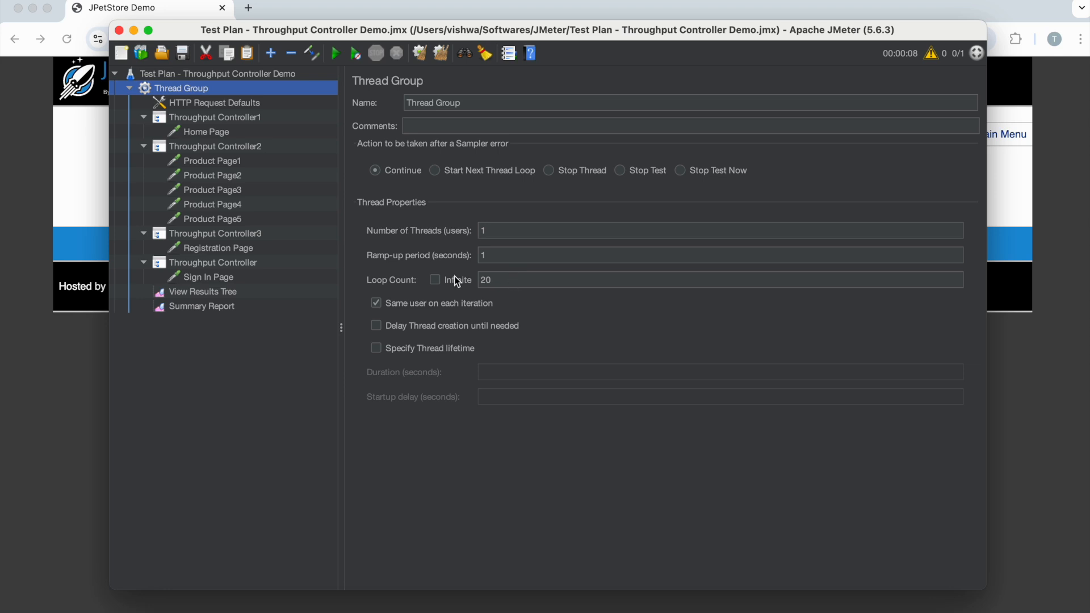
click(208, 149)
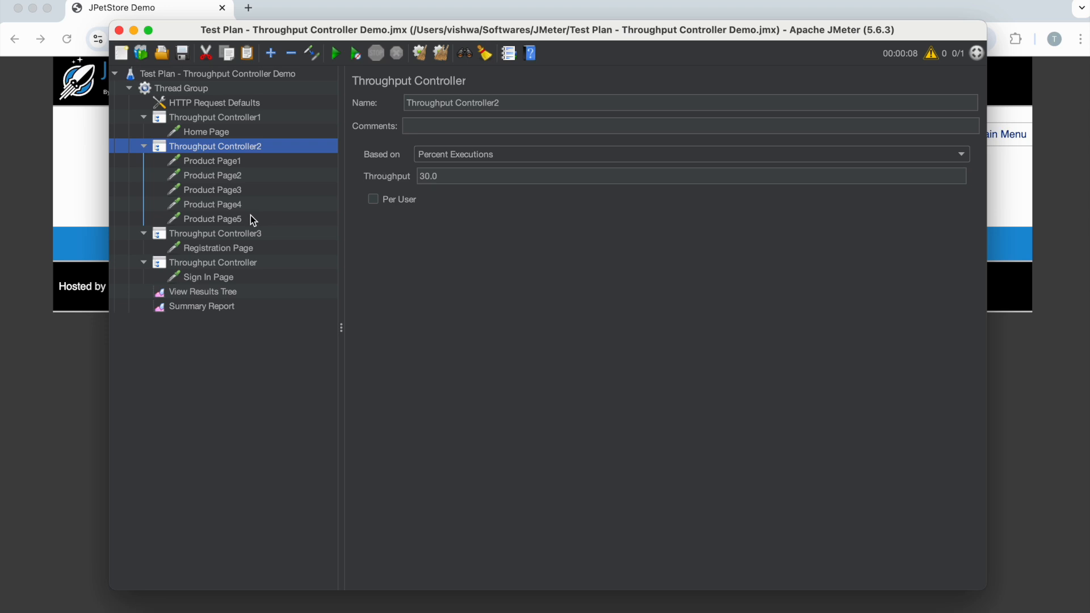
click(189, 91)
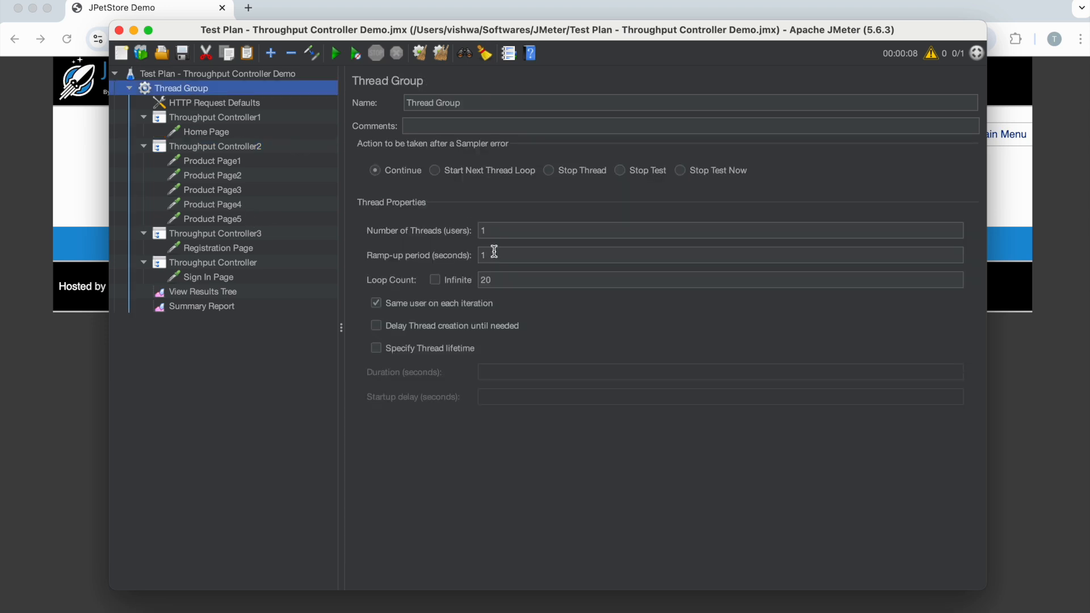
double_click(501, 275)
text(100)
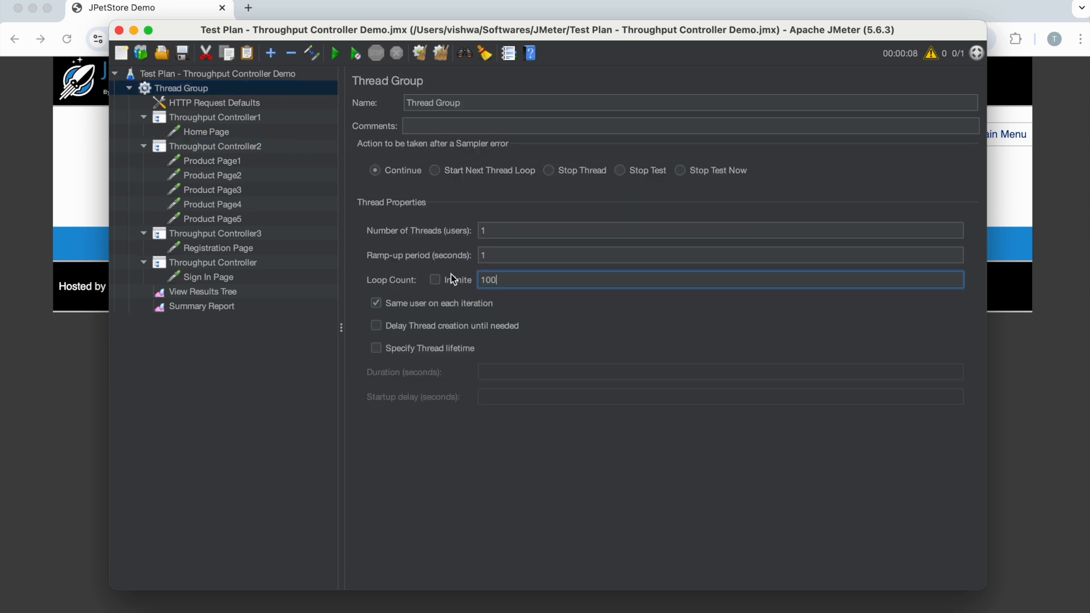
text(0)
- Set Throughput Controller2's throughput to 10 and show its execution mode options, leaving Percent Executions selected
click(255, 149)
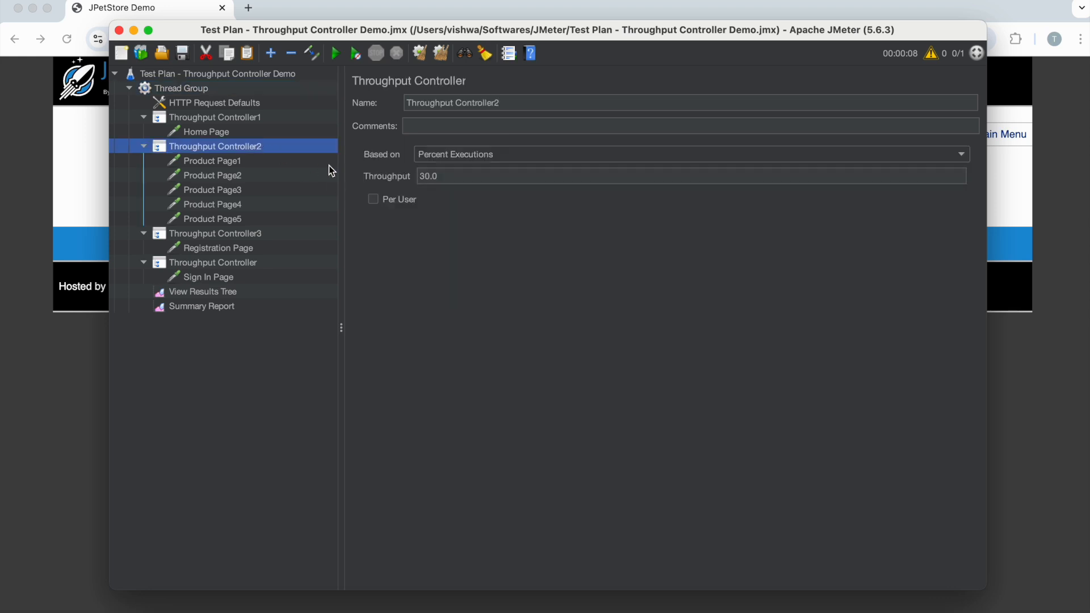
double_click(420, 176)
key(BackSpace)
text(0)
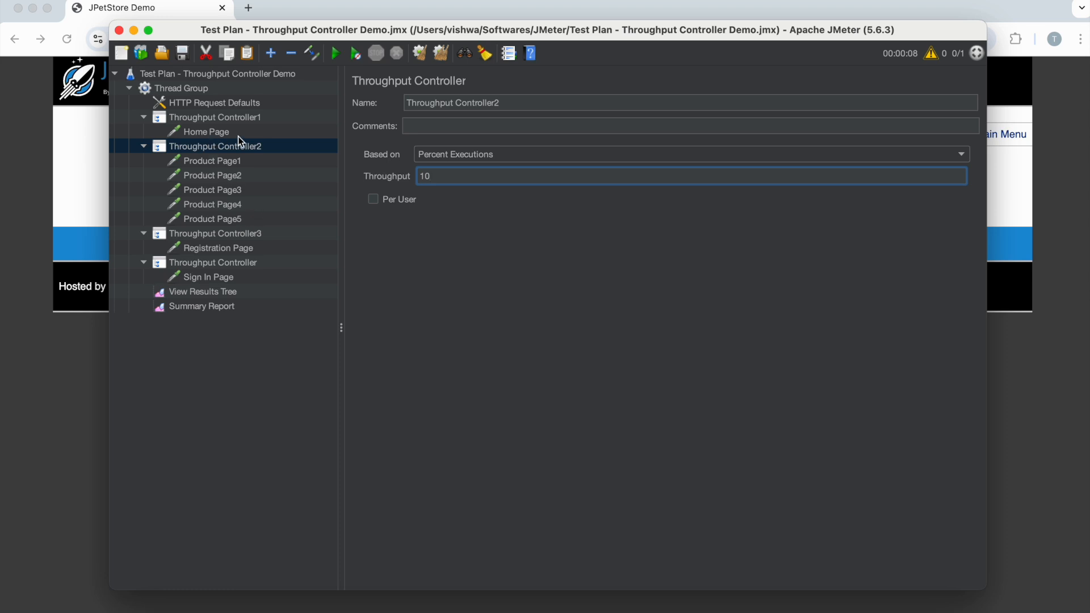
click(454, 152)
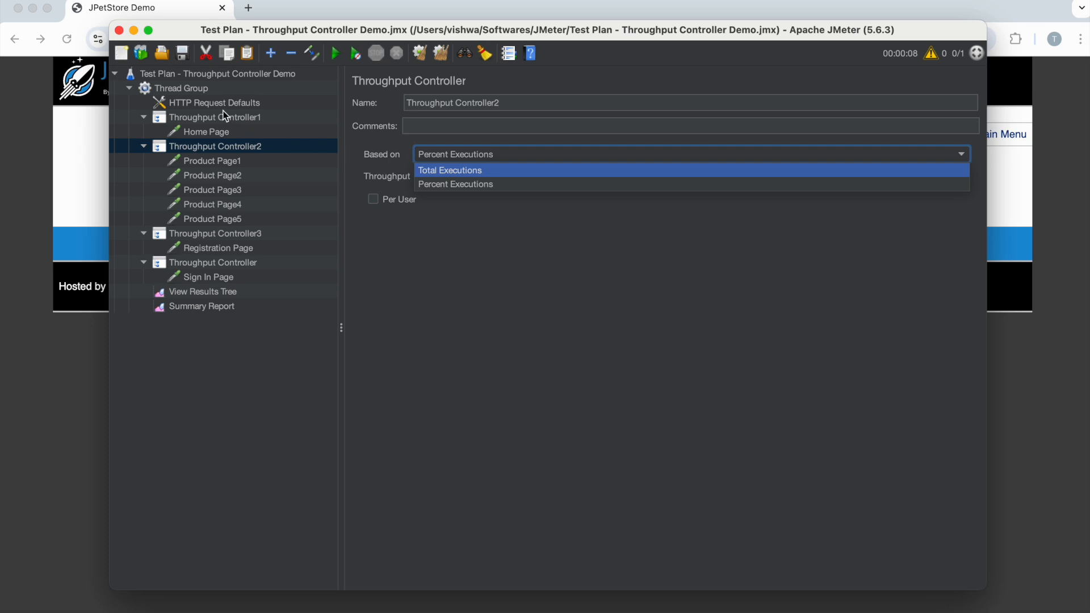
- Set the Thread Group's loop count to 20
click(208, 102)
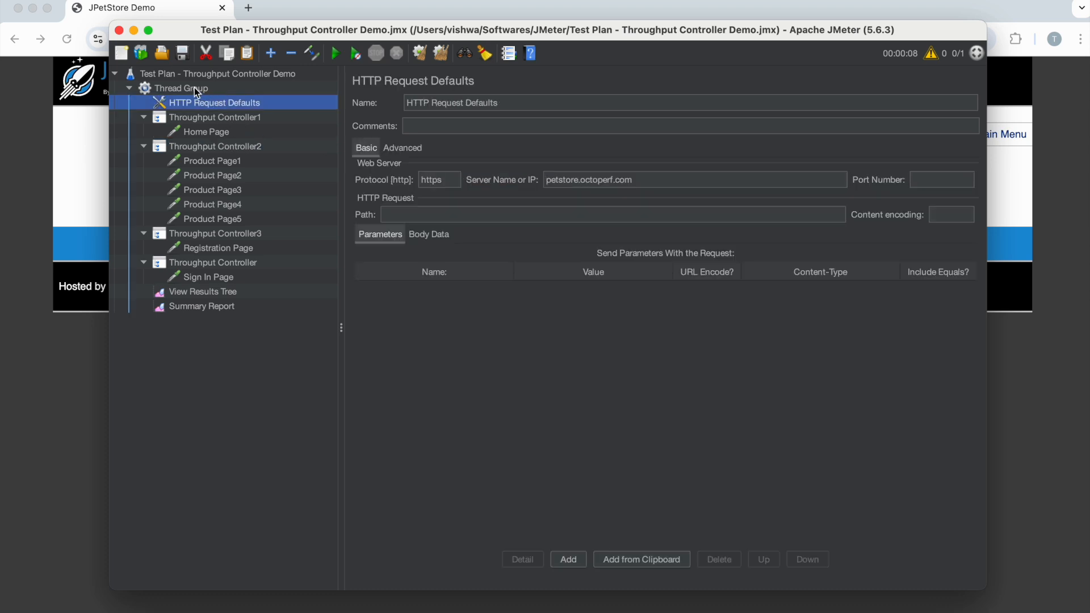
click(193, 88)
drag(514, 280, 483, 274)
text(10)
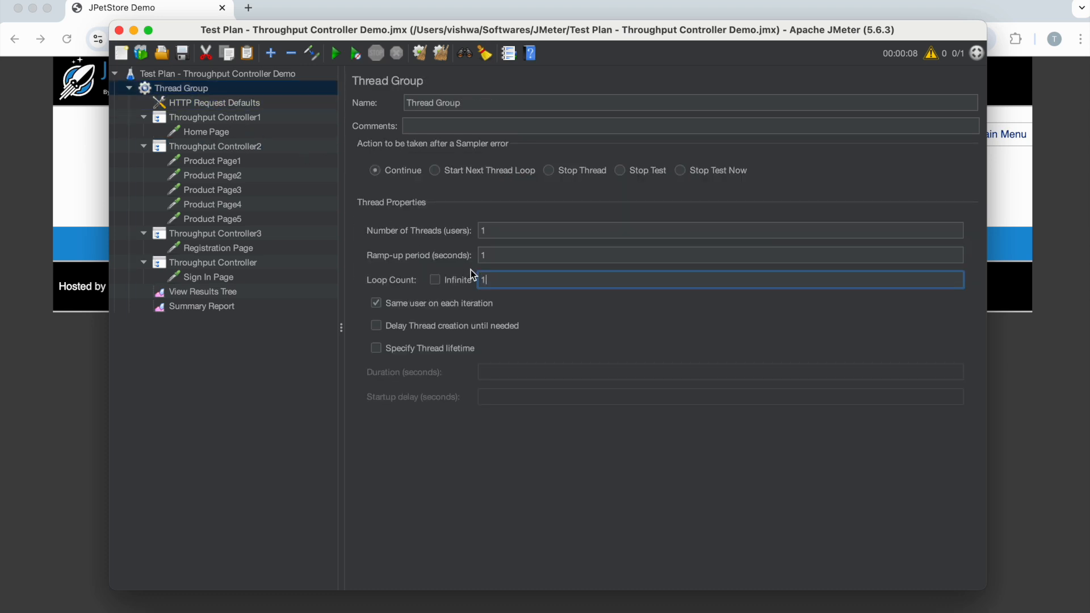
key(BackSpace)
key(BackSpace)
text(20)
- Set Throughput Controller2's throughput to 30.0 and open the Summary Report
click(213, 118)
click(221, 149)
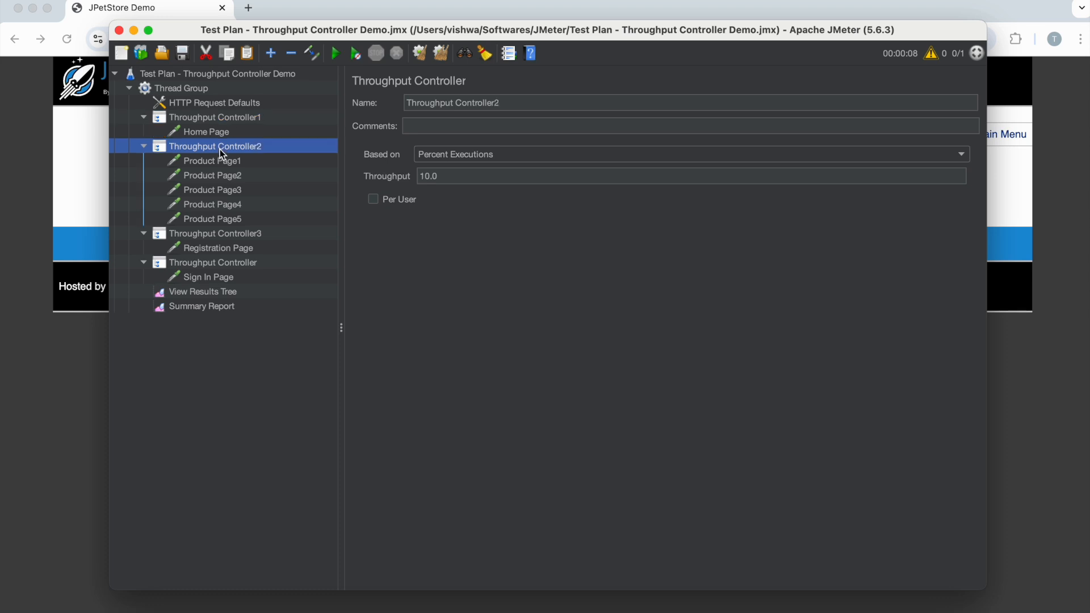
drag(454, 178, 418, 176)
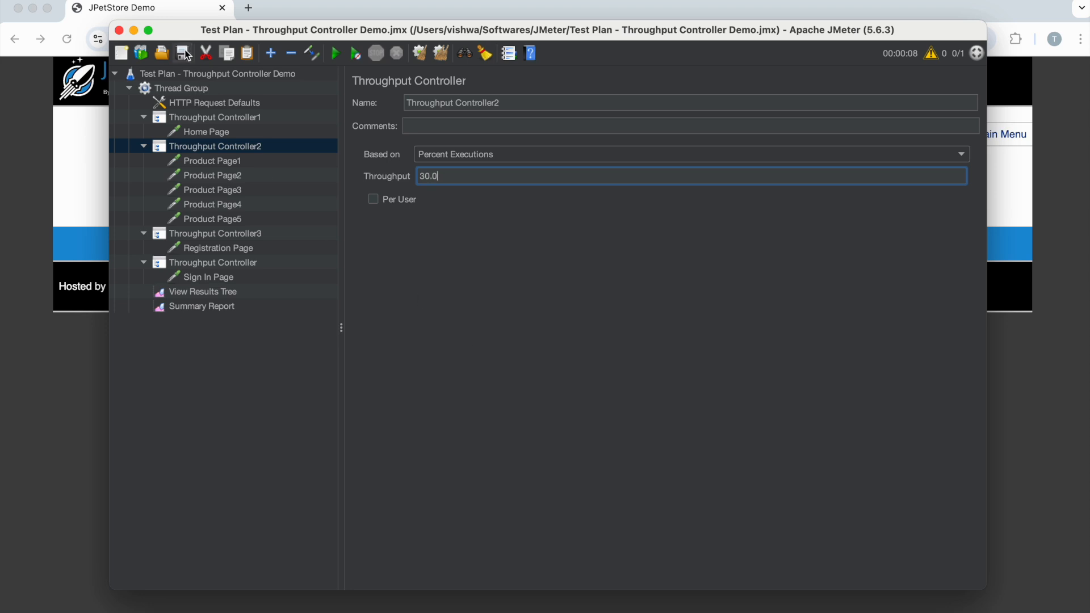
click(217, 316)
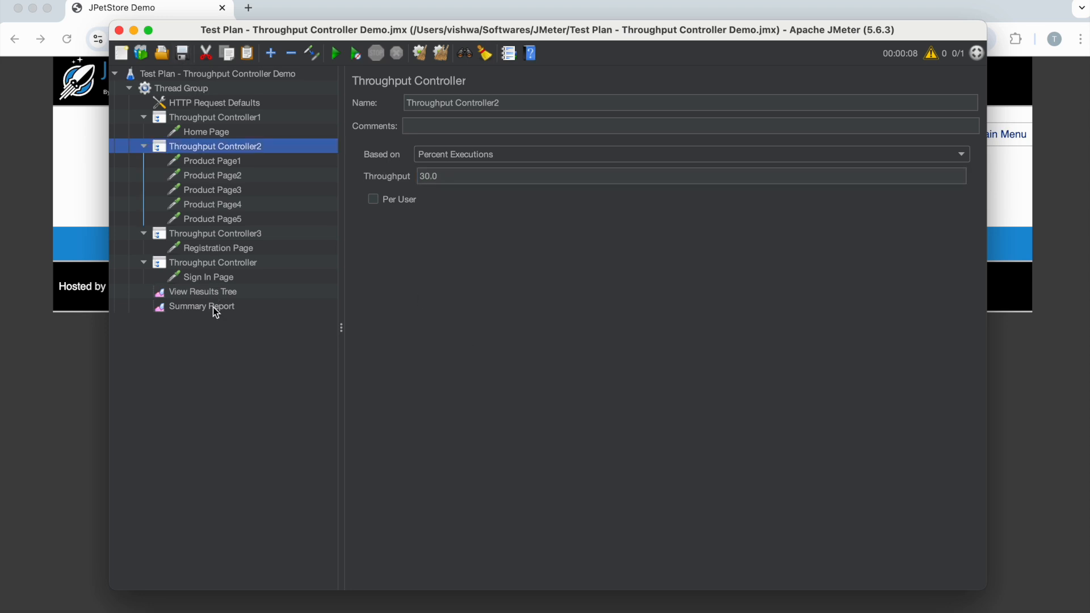
click(214, 309)
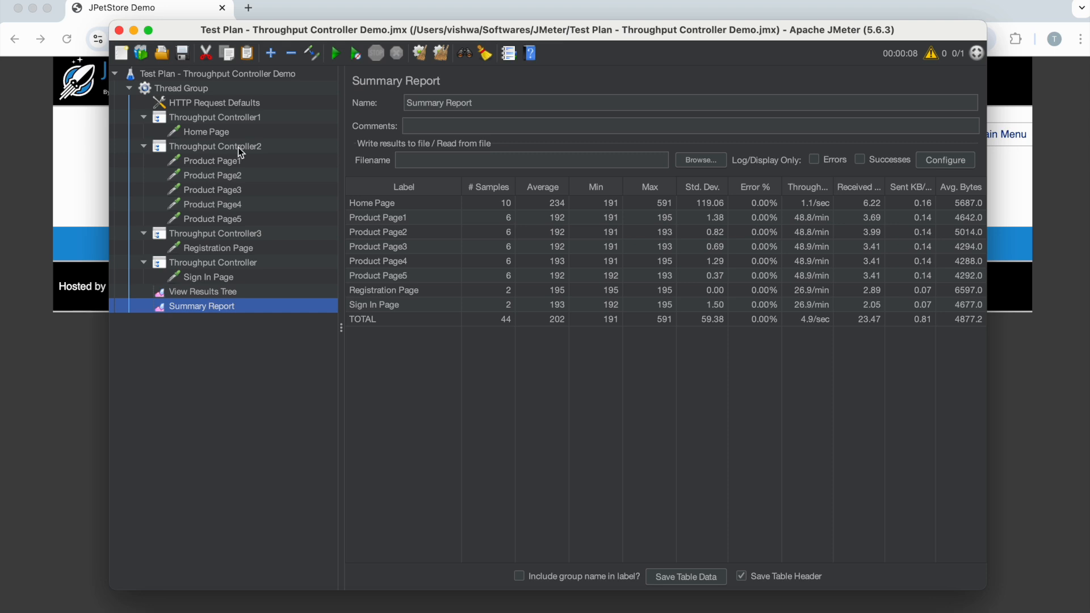